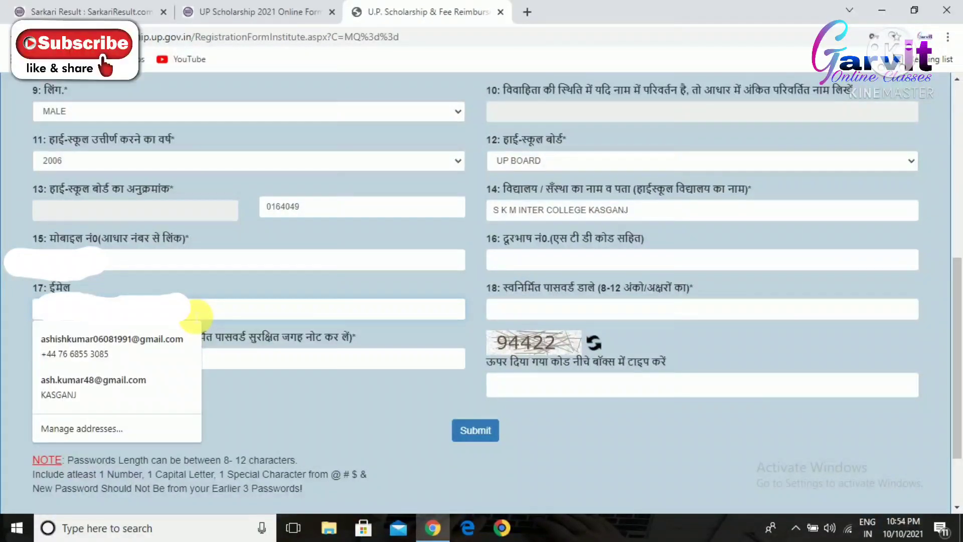
# Enter the new account password in the password field
pyautogui.write('.')
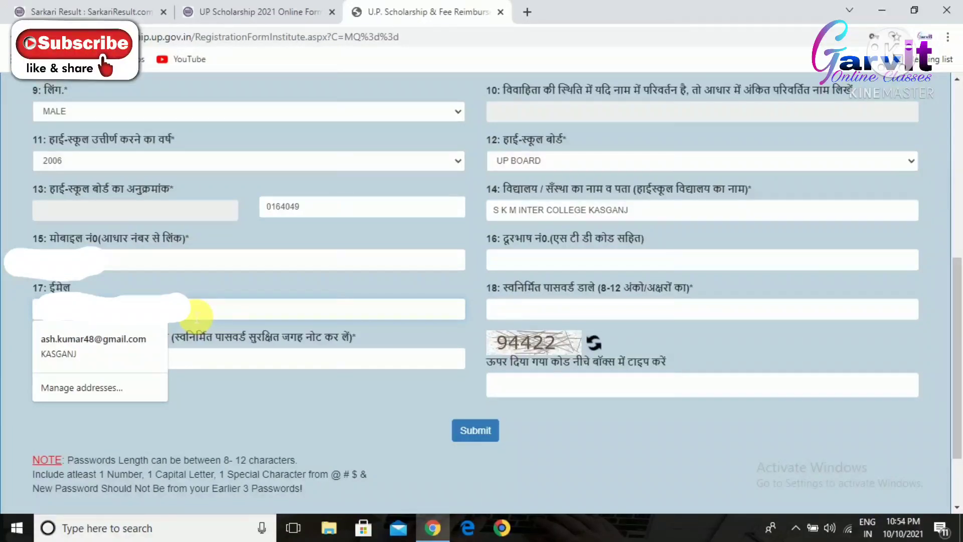
pyautogui.press('Tab')
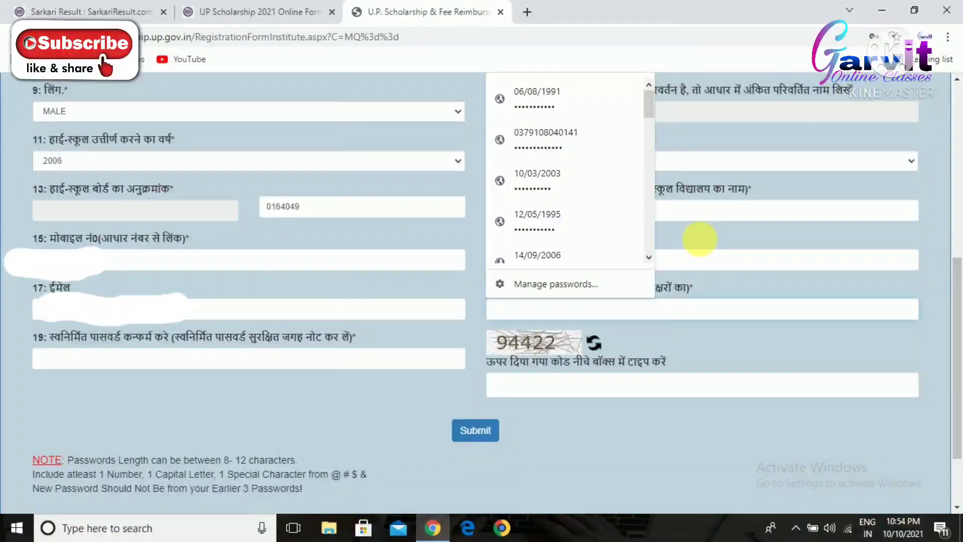
pyautogui.click(698, 234)
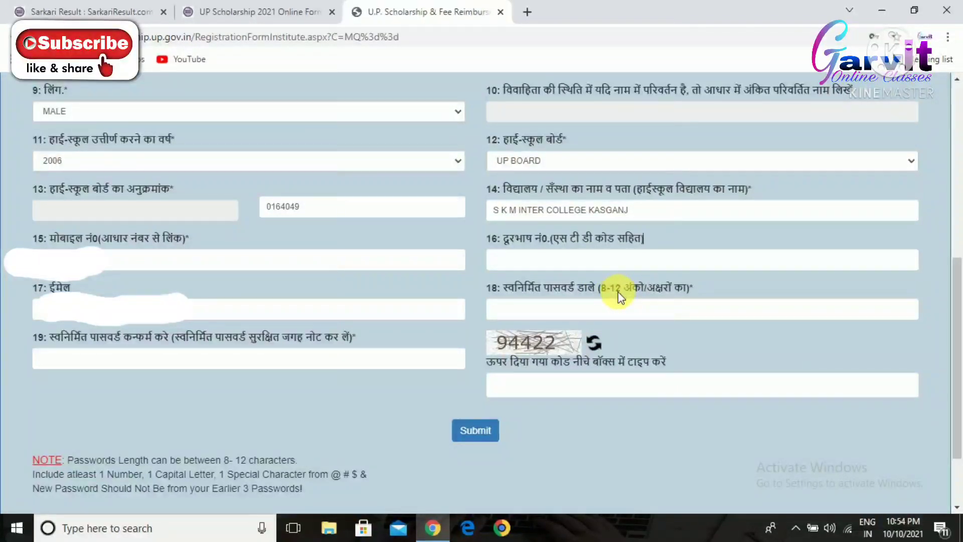
pyautogui.click(625, 307)
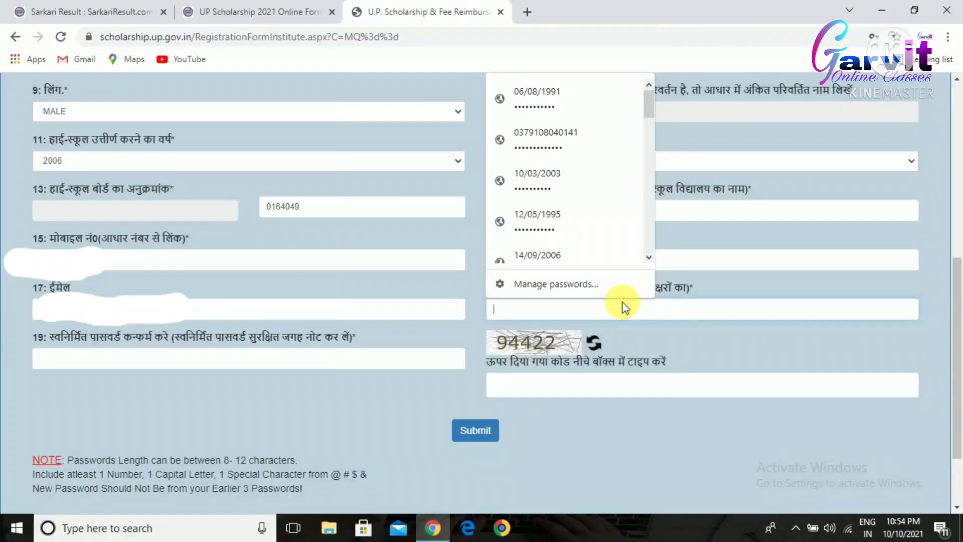
pyautogui.write('***')
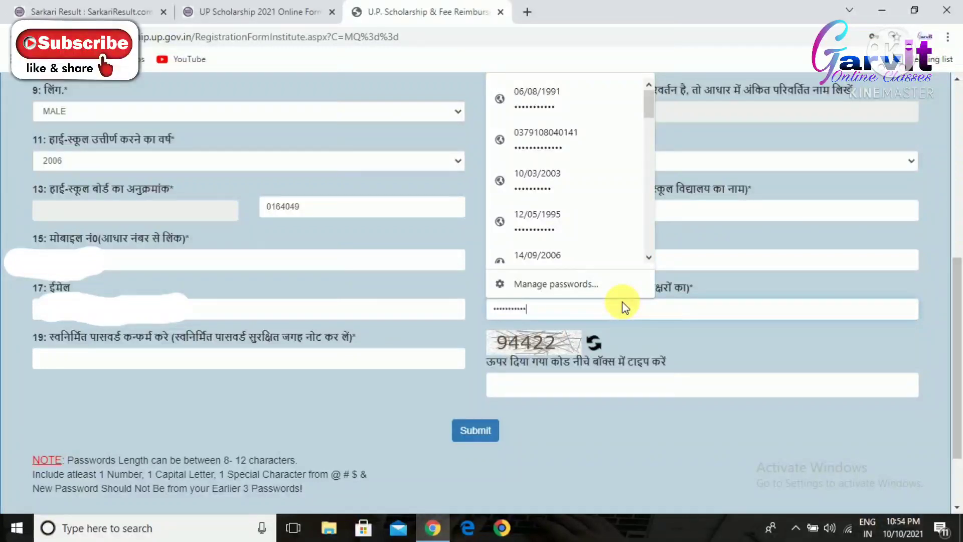
# Confirm the password, enter captcha 94422 and submit the registration form
pyautogui.press('Tab')
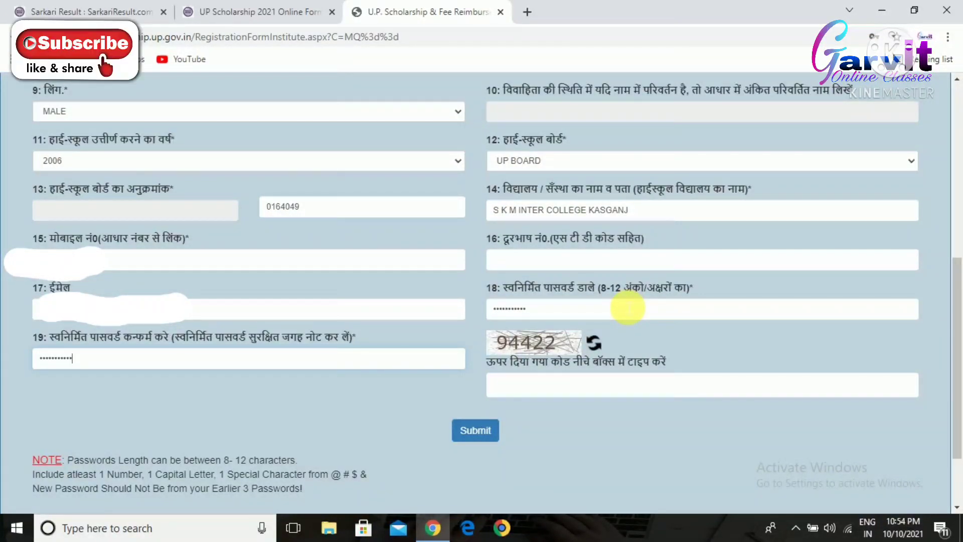
pyautogui.click(585, 387)
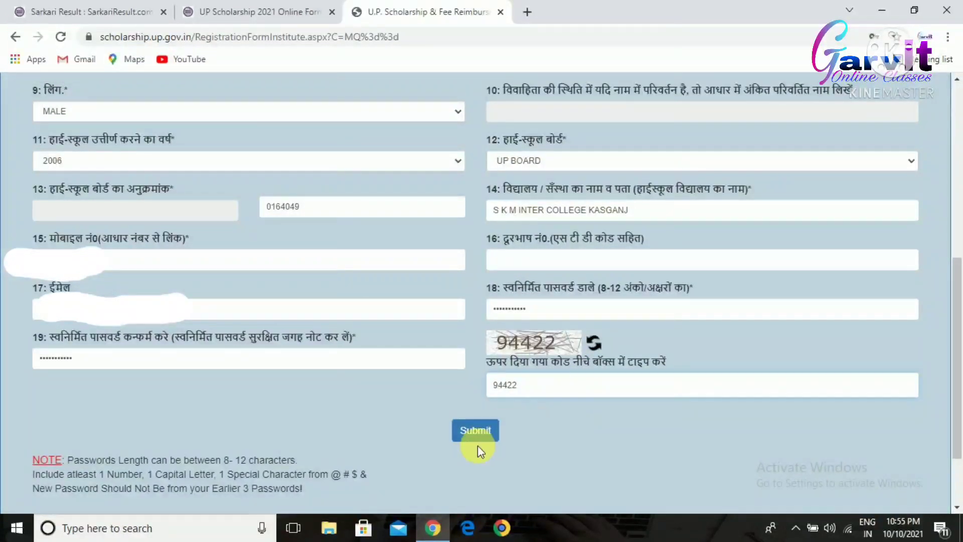
pyautogui.click(474, 432)
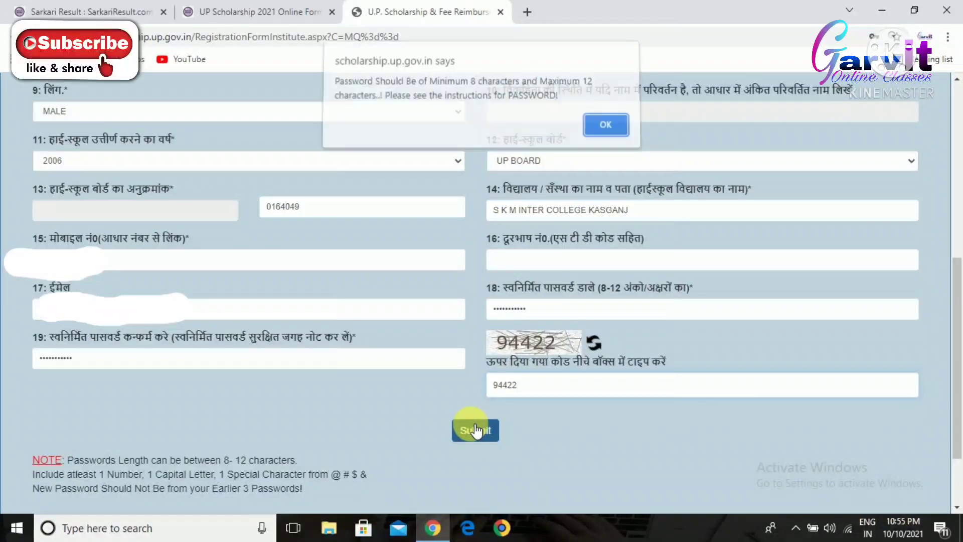
# Dismiss the password-length alert and scroll through the registration slip
pyautogui.click(602, 124)
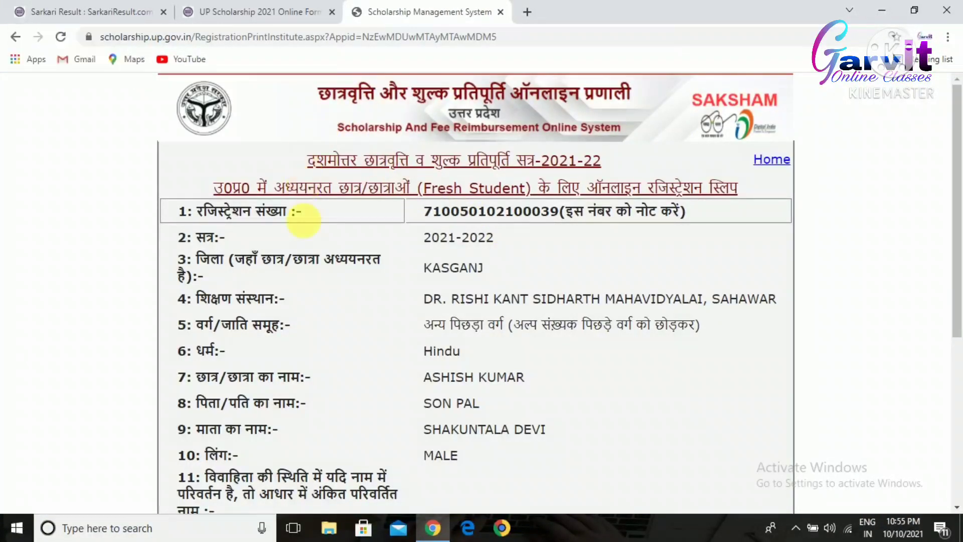
pyautogui.moveTo(954, 254); pyautogui.dragTo(958, 281)
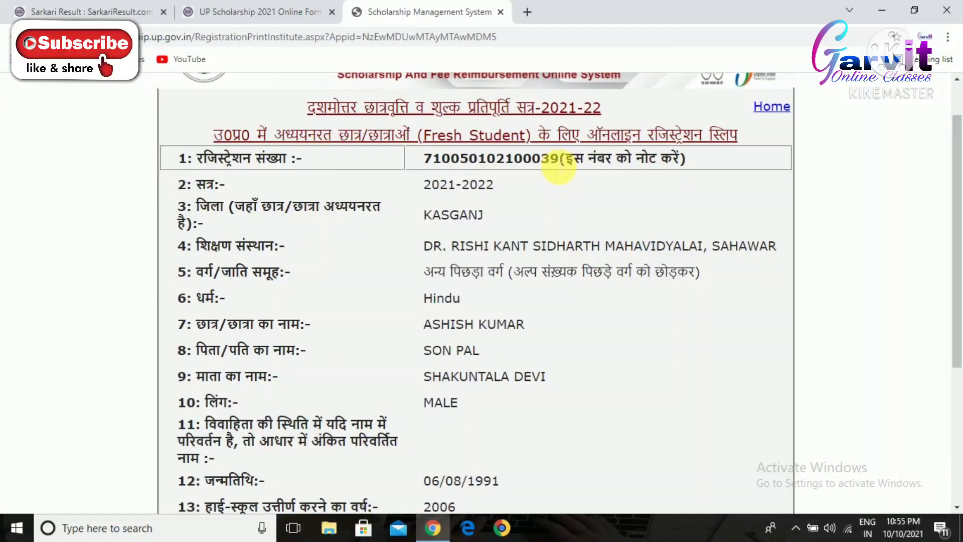
pyautogui.moveTo(956, 194); pyautogui.dragTo(958, 343)
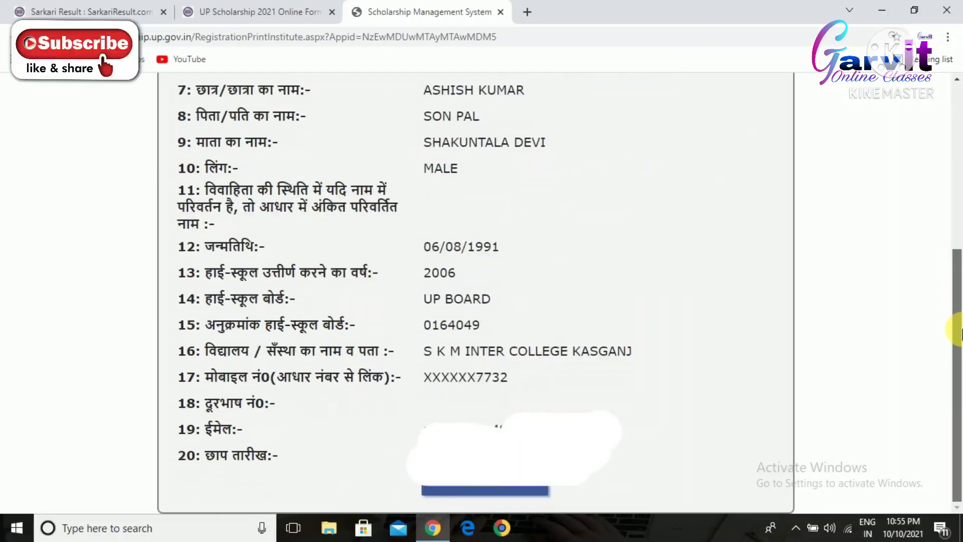
# Save the registration slip as a PDF in Downloads
pyautogui.click(503, 491)
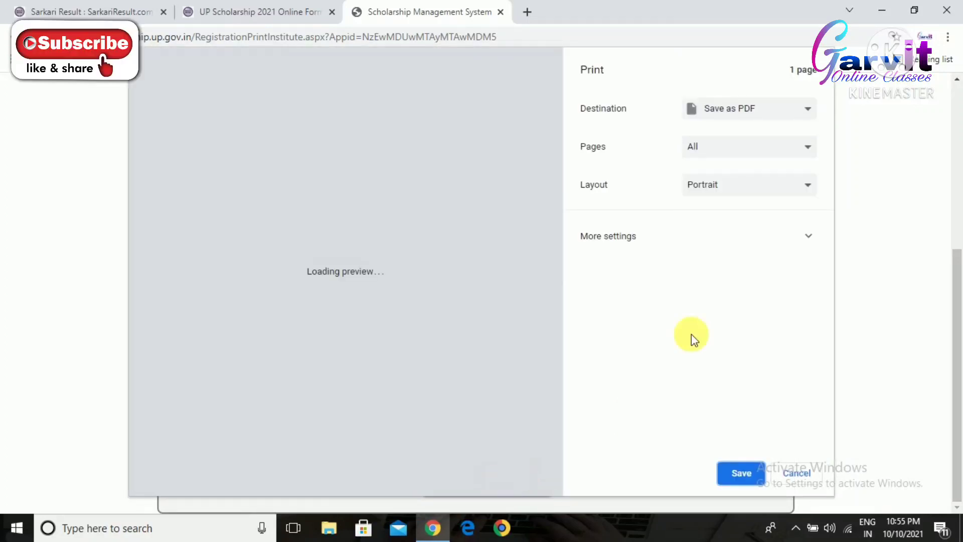
pyautogui.write('kumar registration')
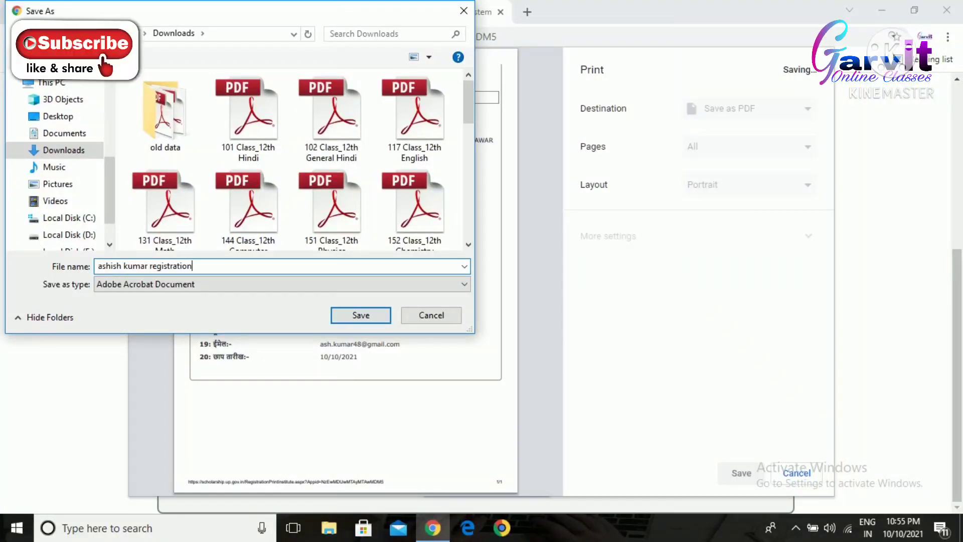
pyautogui.click(360, 319)
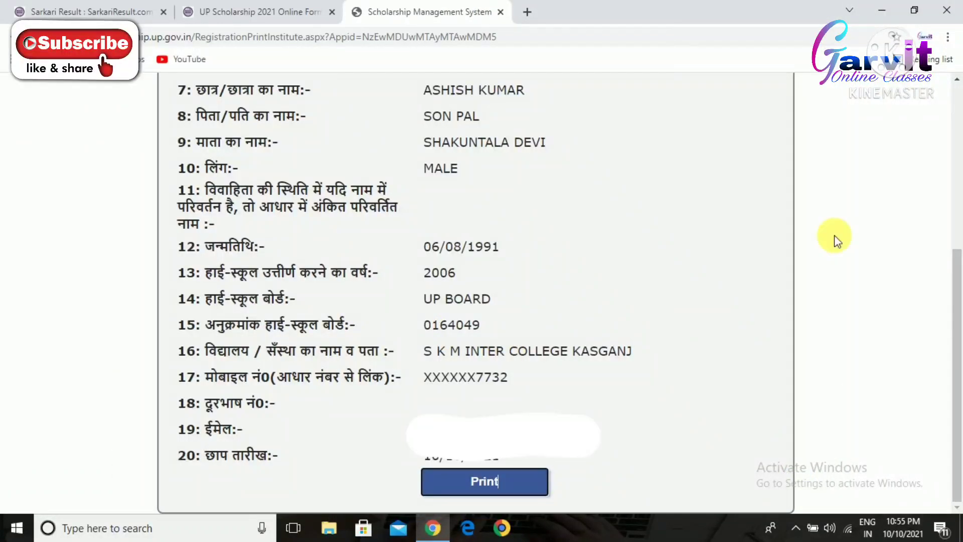
pyautogui.scroll(4, 954, 315)
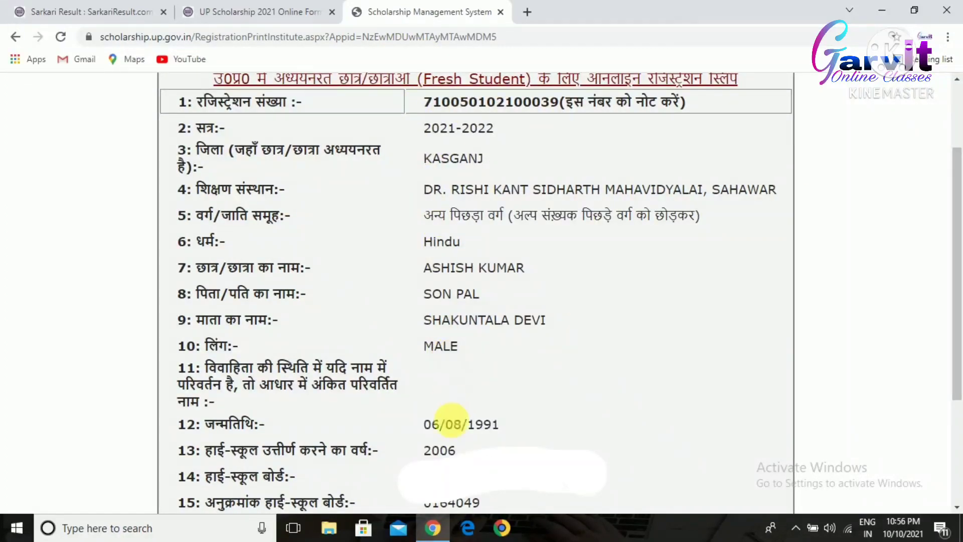
pyautogui.moveTo(958, 271); pyautogui.dragTo(959, 171)
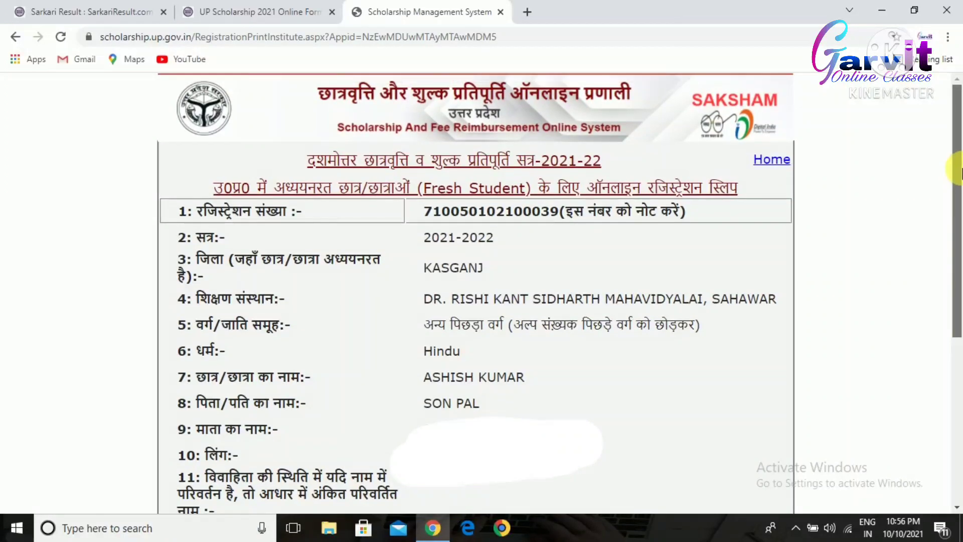
# From SarkariResult, reach Student > Fresh Login > Postmatric Other Than Inter Student Login
pyautogui.click(256, 11)
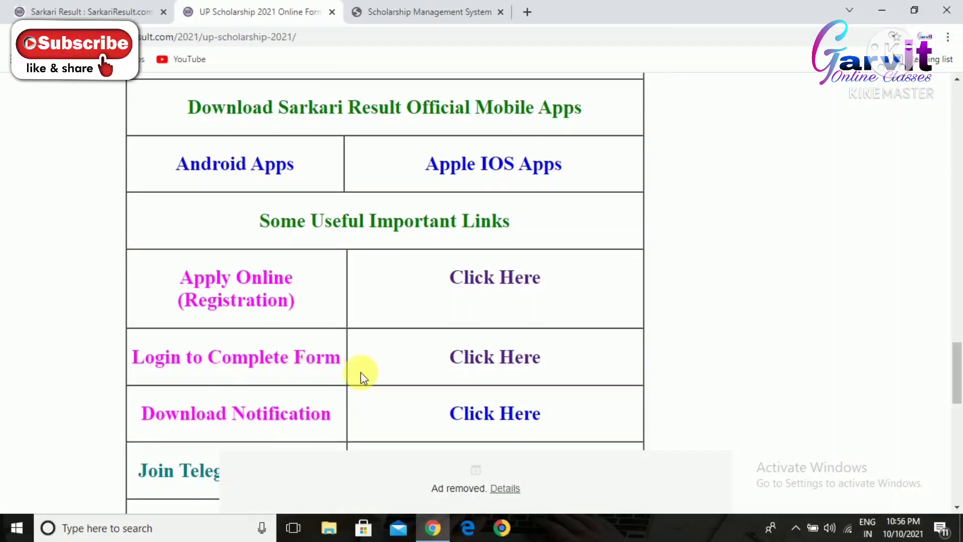
pyautogui.click(486, 357)
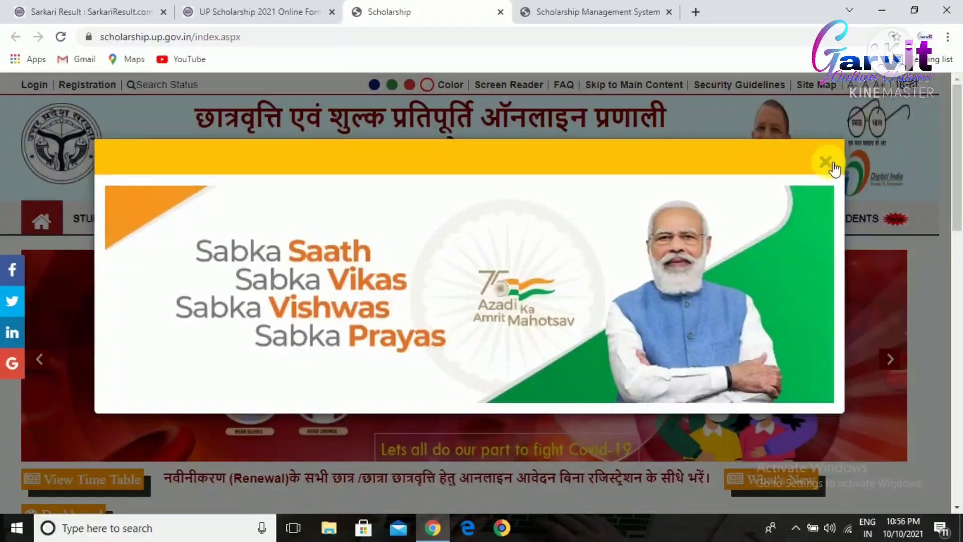
pyautogui.click(837, 161)
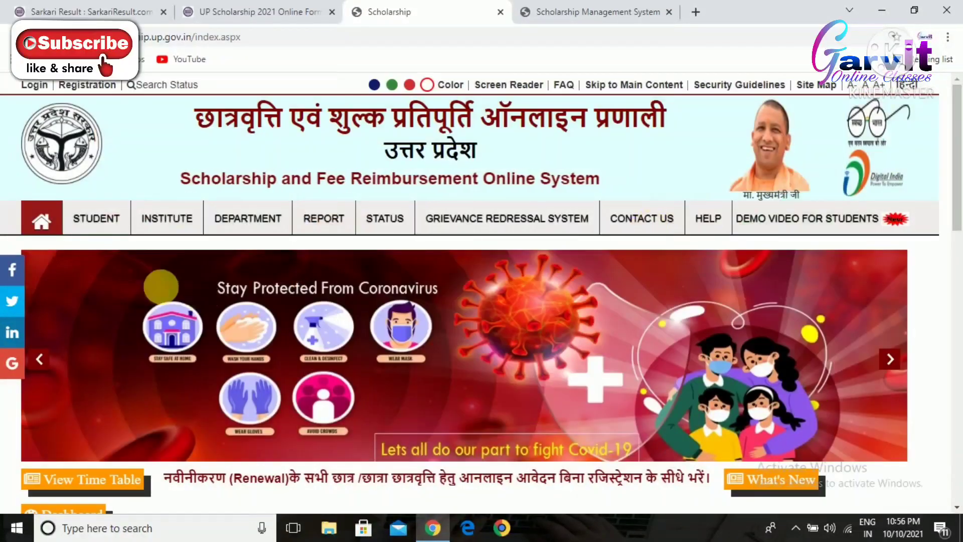
pyautogui.click(85, 218)
pyautogui.moveTo(97, 277)
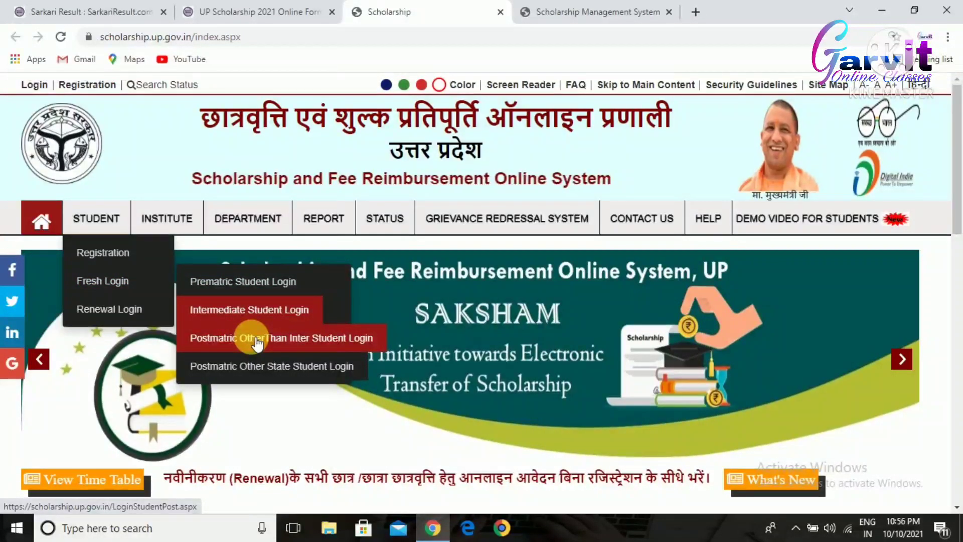
pyautogui.click(255, 341)
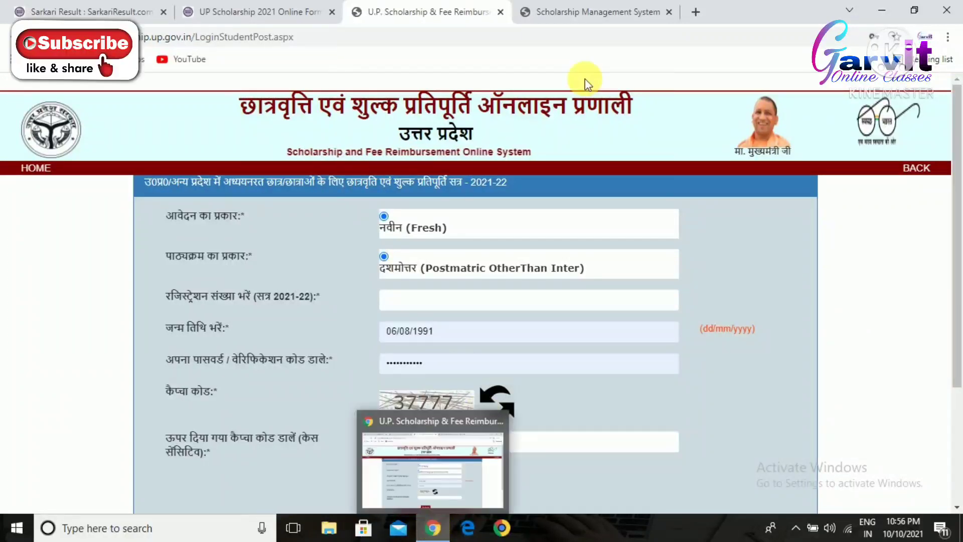
# Copy the registration number from the slip into the login form
pyautogui.click(570, 13)
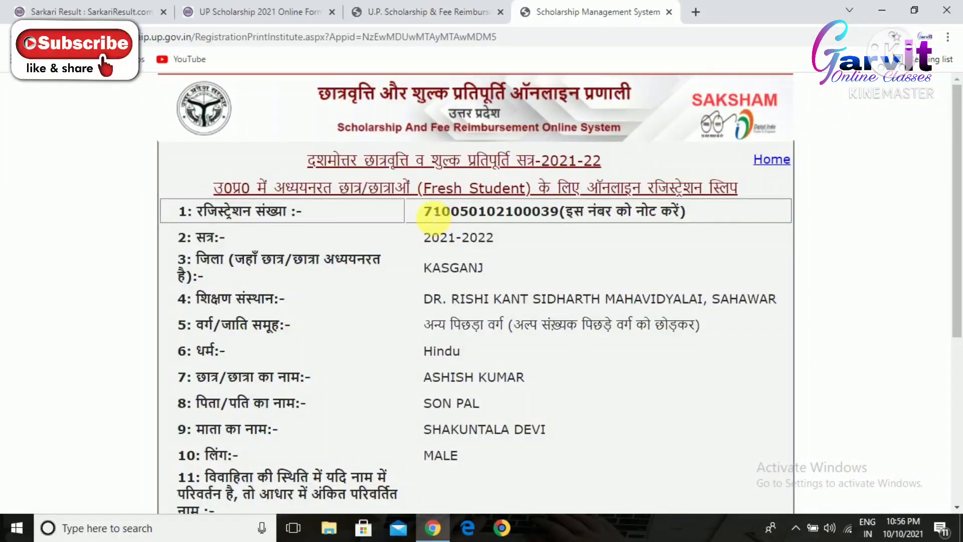
pyautogui.moveTo(424, 210); pyautogui.dragTo(558, 224)
pyautogui.hotkey('ctrl', 'c')
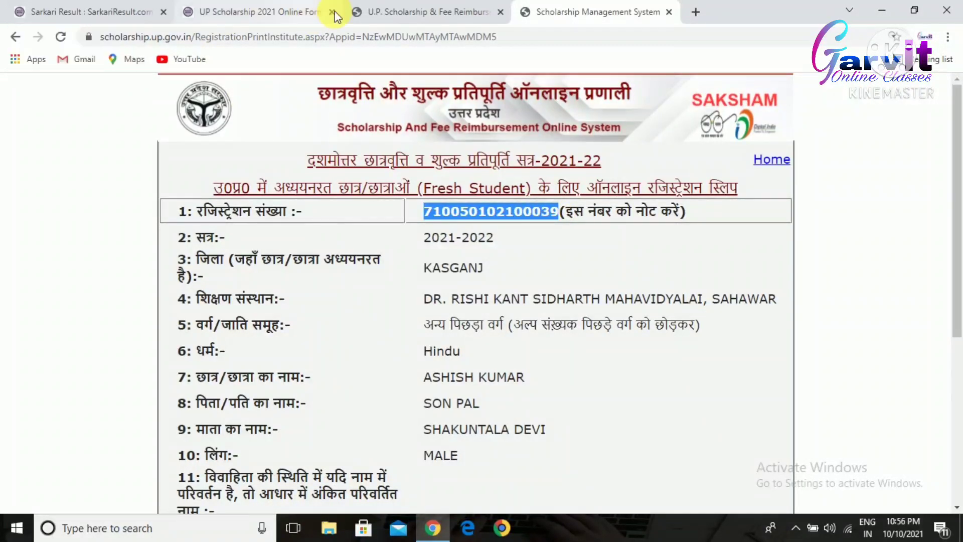
pyautogui.click(421, 12)
pyautogui.click(446, 310)
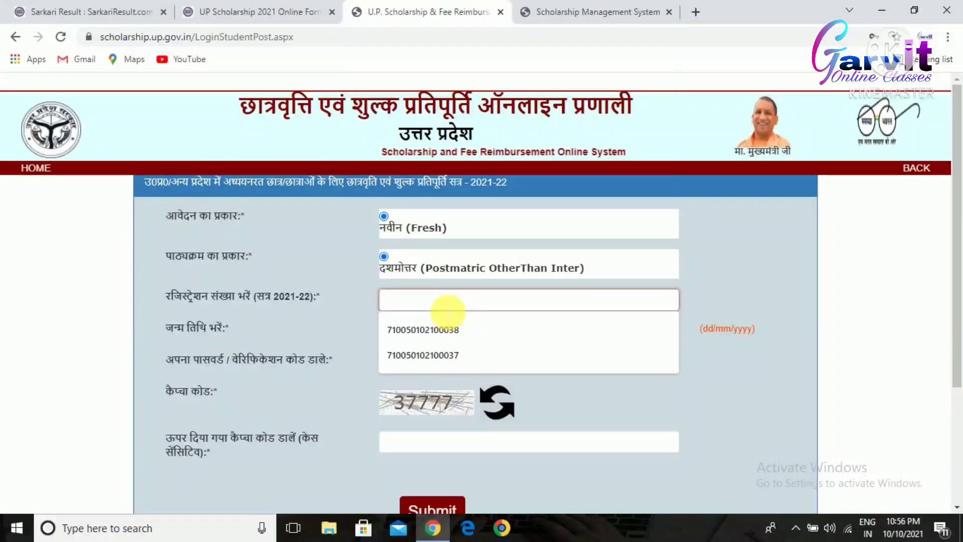
pyautogui.hotkey('ctrl', 'v')
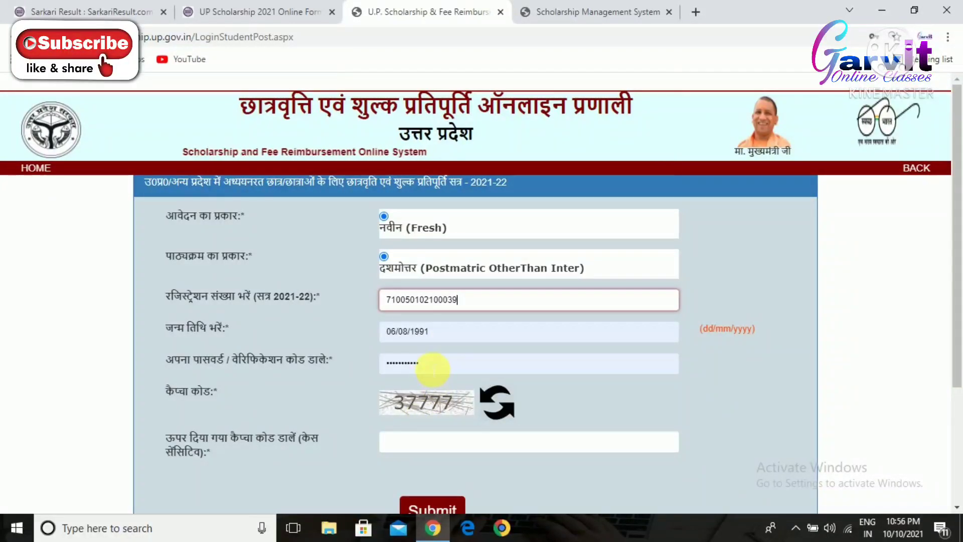
# Enter the login password and captcha 37777, then submit to reach the dashboard
pyautogui.click(377, 371)
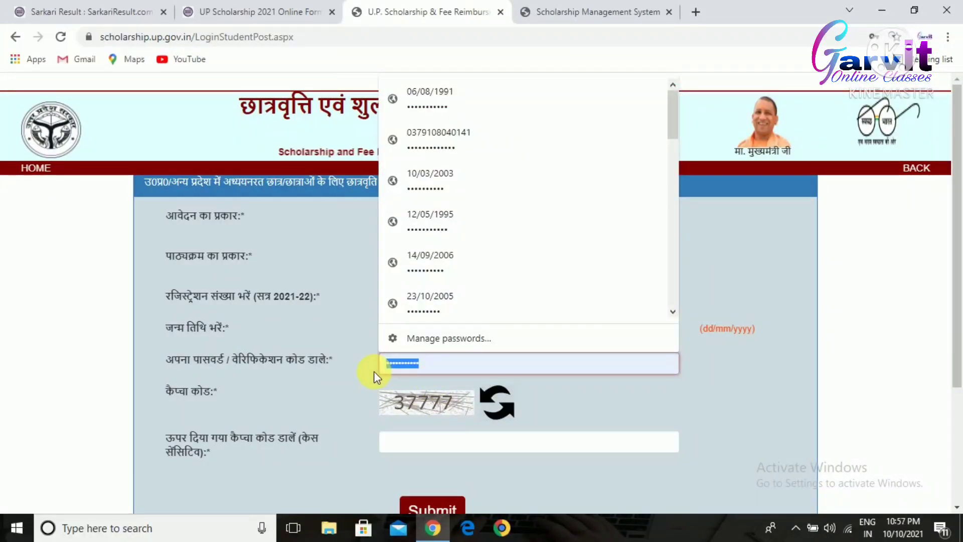
pyautogui.write('••••••')
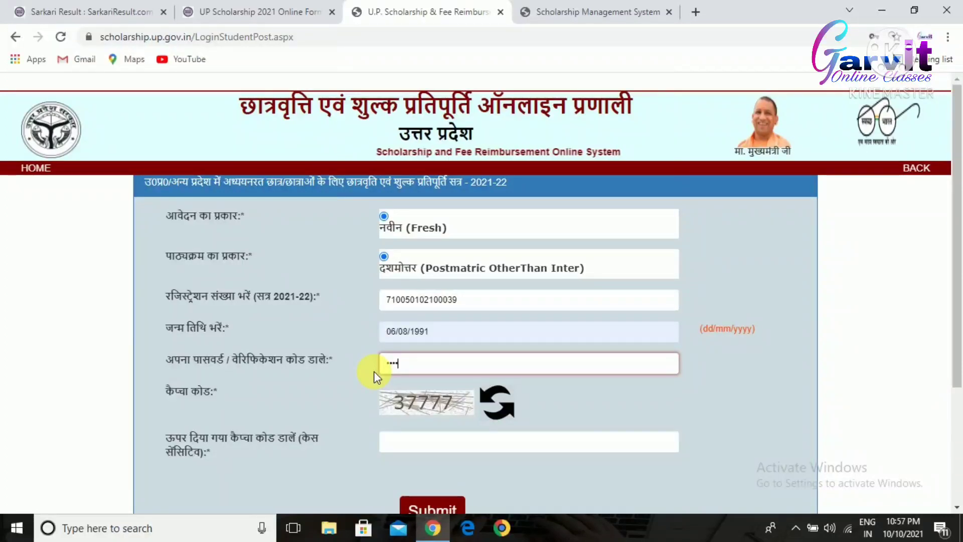
pyautogui.write('•••••')
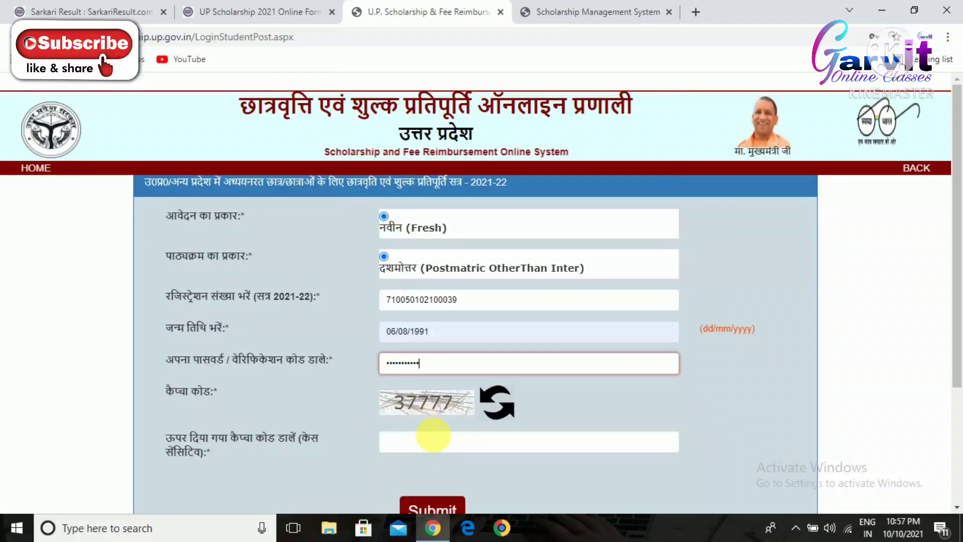
pyautogui.click(438, 444)
pyautogui.write('3')
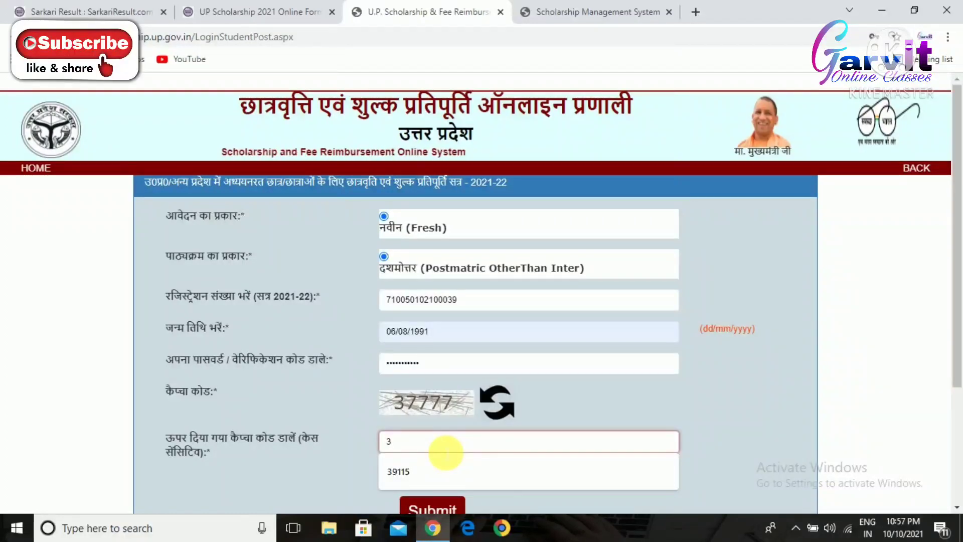
pyautogui.write('7777')
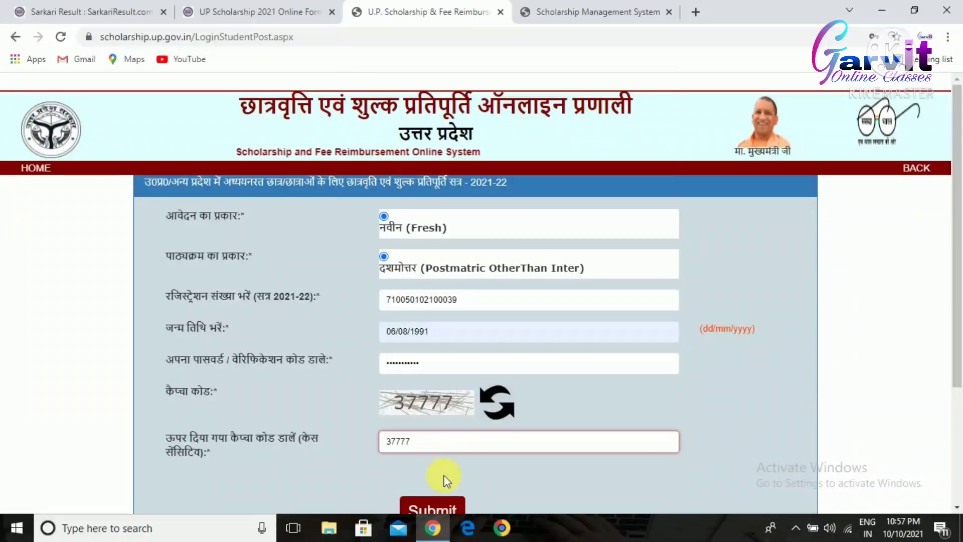
pyautogui.click(443, 497)
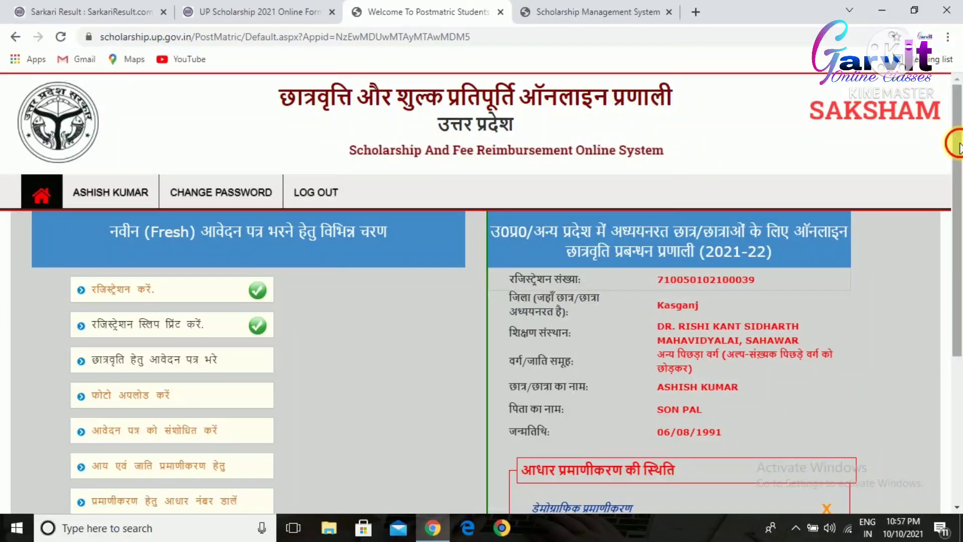
# Choose Diploma In Elementary Education (Approval Attached) as the course name
pyautogui.scroll(-3, 955, 241)
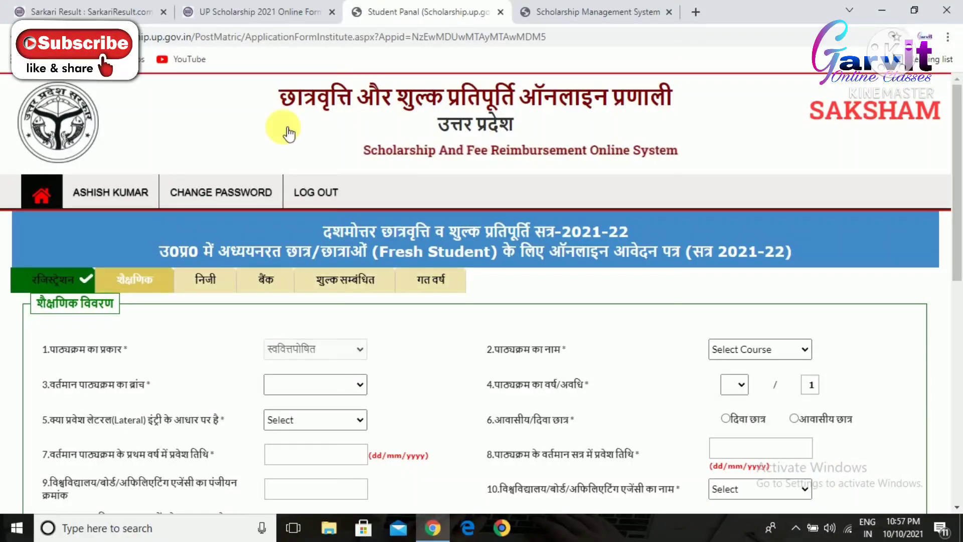
pyautogui.moveTo(959, 180); pyautogui.dragTo(959, 246)
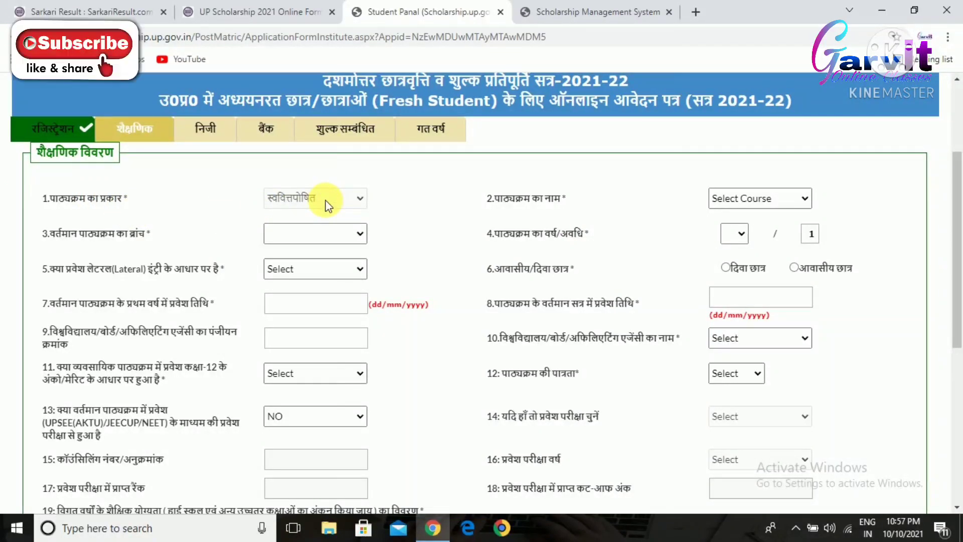
pyautogui.click(737, 198)
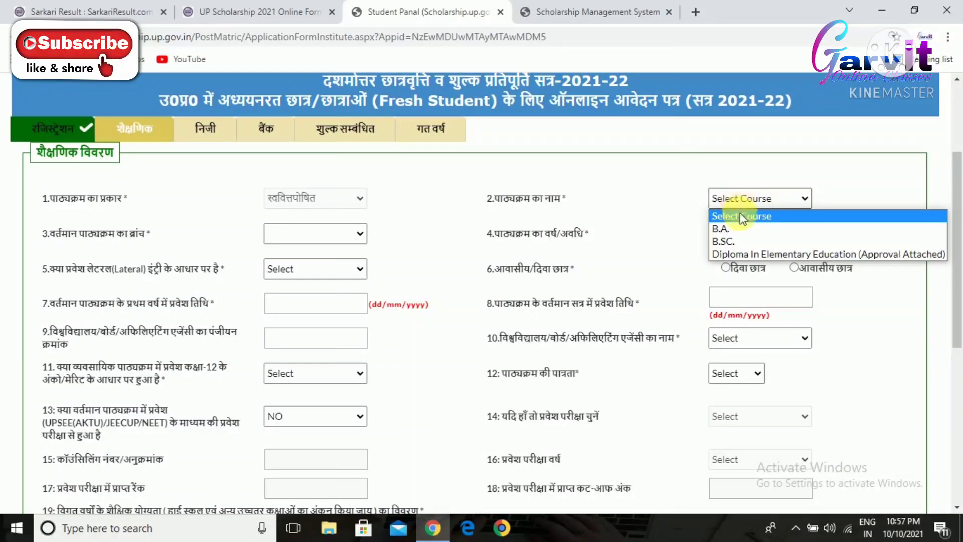
pyautogui.click(739, 254)
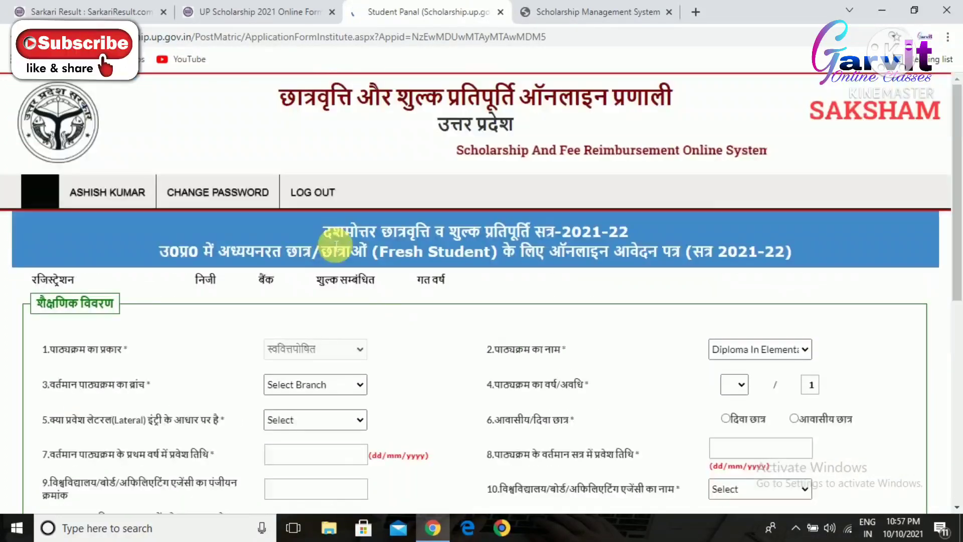
pyautogui.scroll(-3, 958, 205)
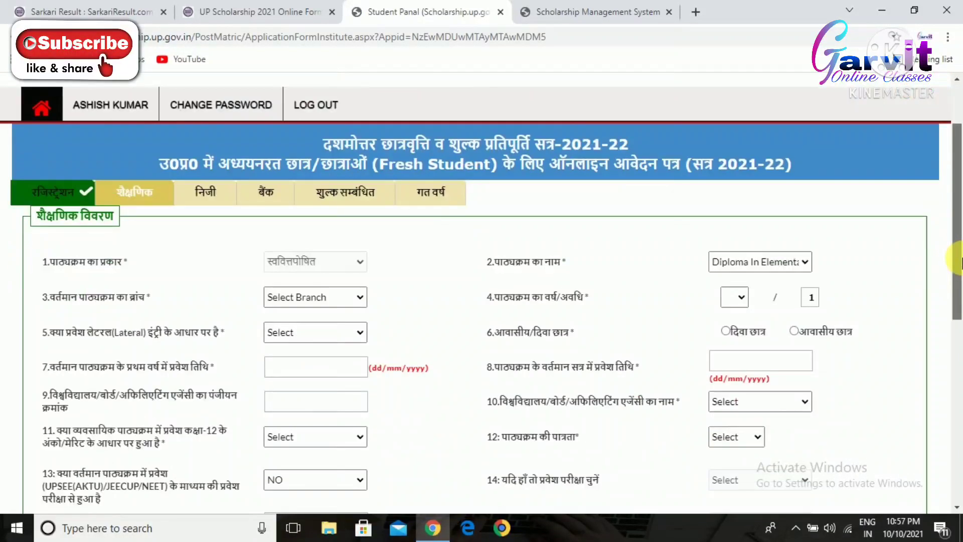
# Set branch to Diploma In Elementary Education, lateral entry to YES, and day-scholar status
pyautogui.click(304, 231)
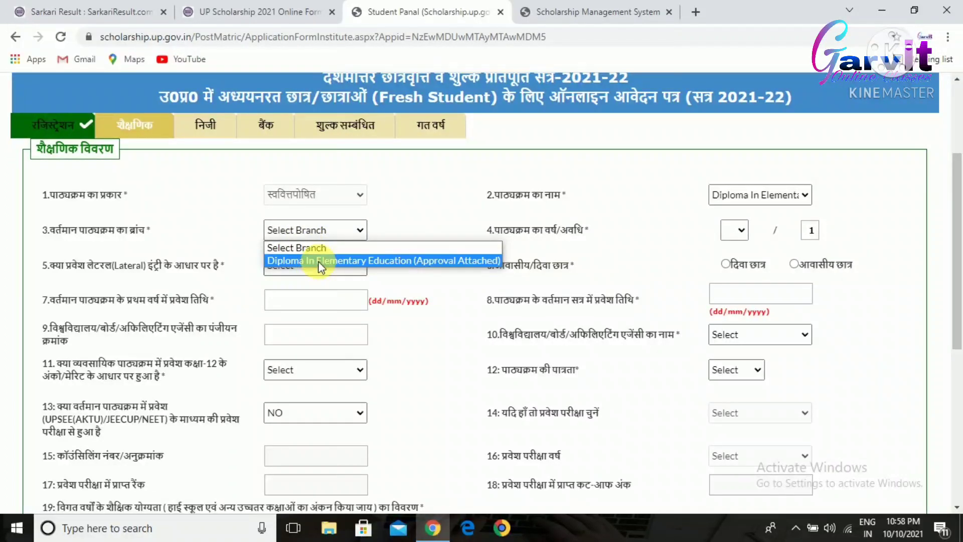
pyautogui.click(318, 261)
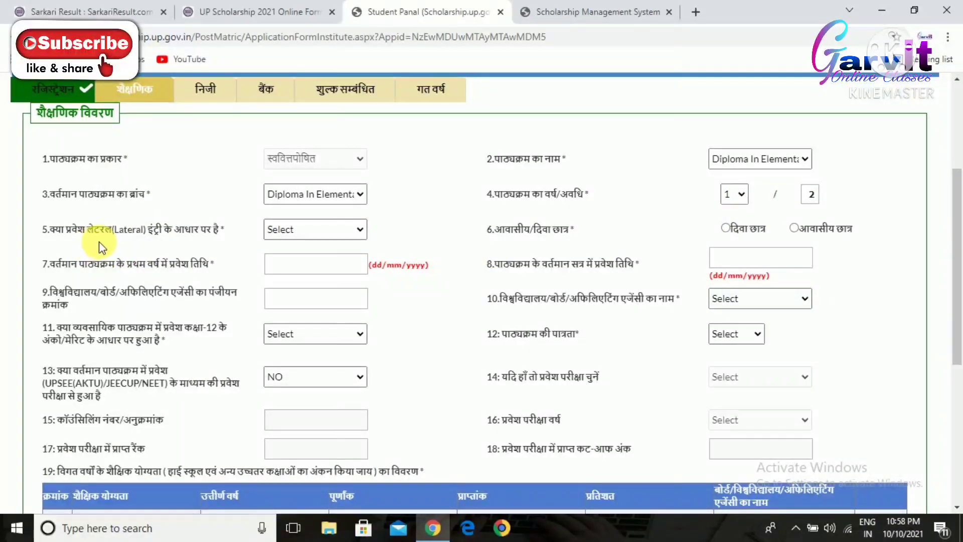
pyautogui.click(325, 232)
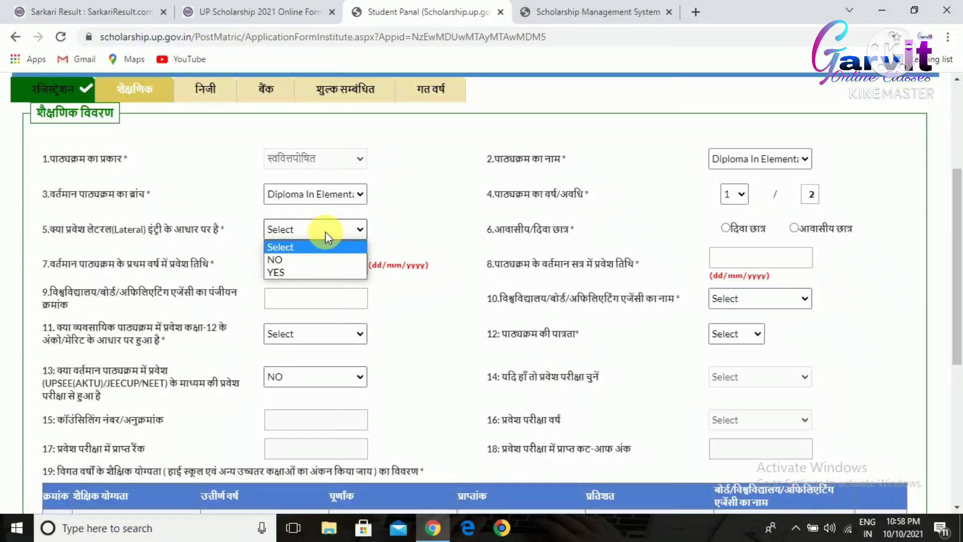
pyautogui.click(309, 274)
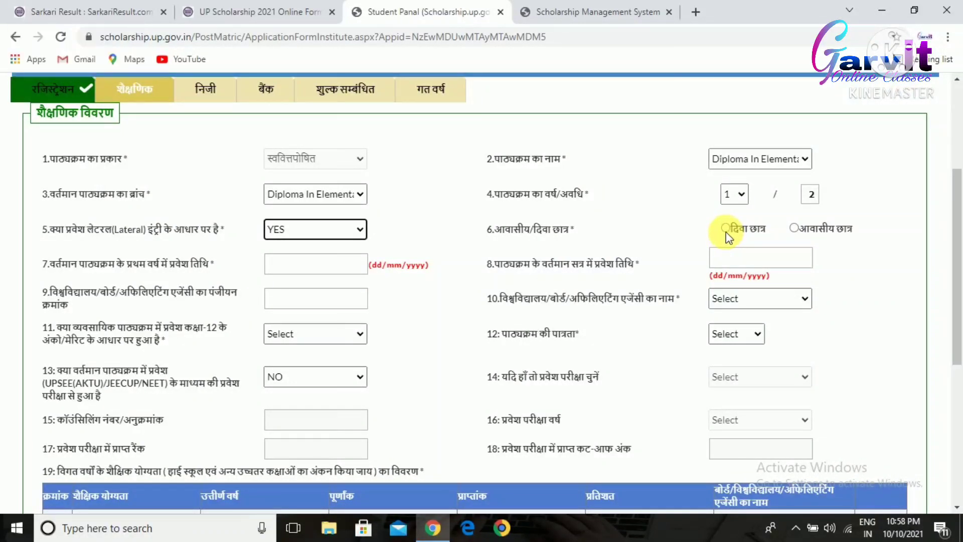
pyautogui.click(726, 231)
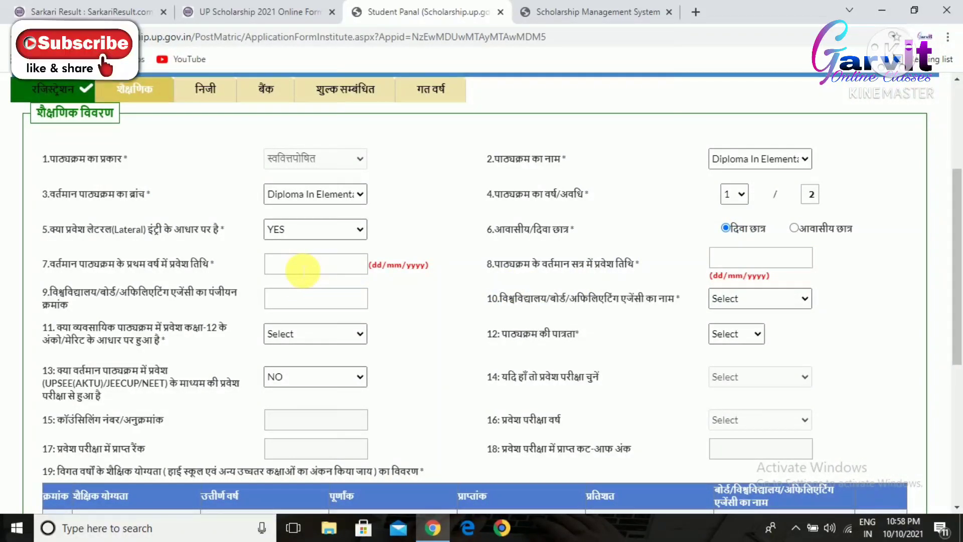
pyautogui.click(302, 268)
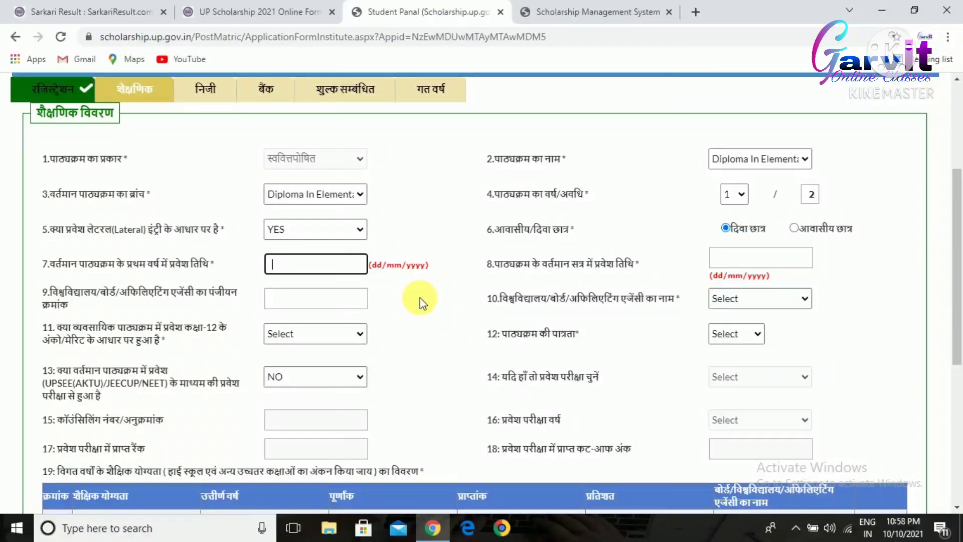
# Enter 04/10/2021 as both the first-year and current-session admission dates
pyautogui.write('04/')
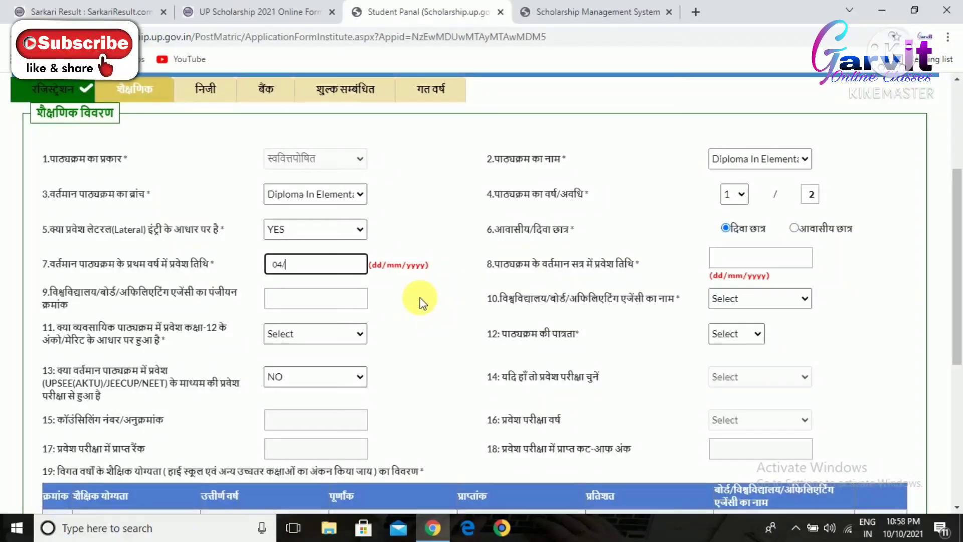
pyautogui.write('10/2021')
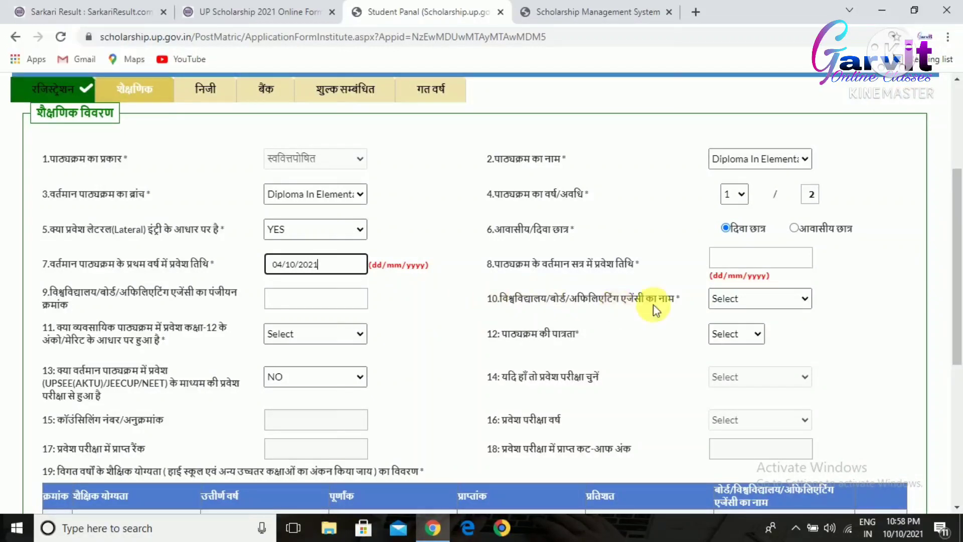
pyautogui.click(735, 261)
pyautogui.write('04/')
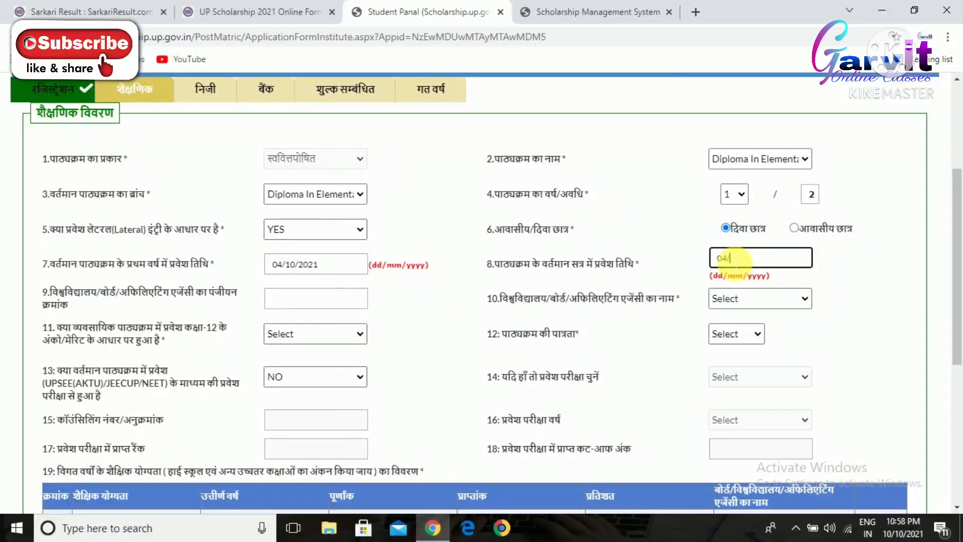
pyautogui.write('10/2021')
pyautogui.click(855, 267)
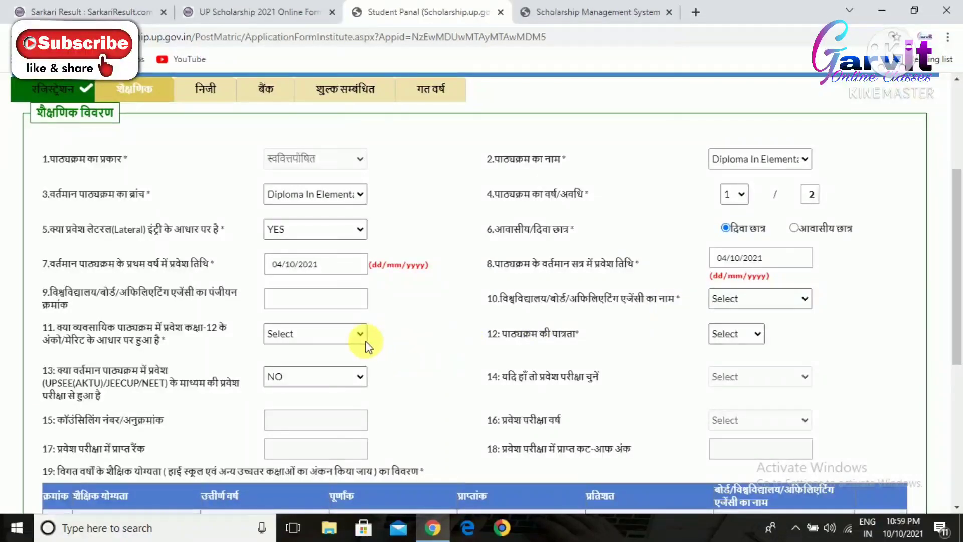
pyautogui.click(317, 300)
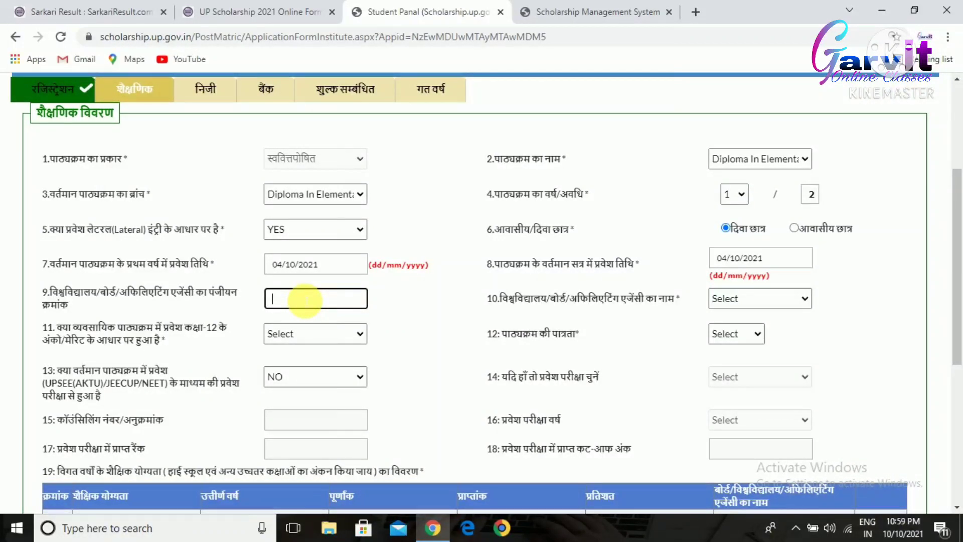
# Paste the university registration number and select S.C.E.R.T as the affiliating agency
pyautogui.hotkey('ctrl', 'v')
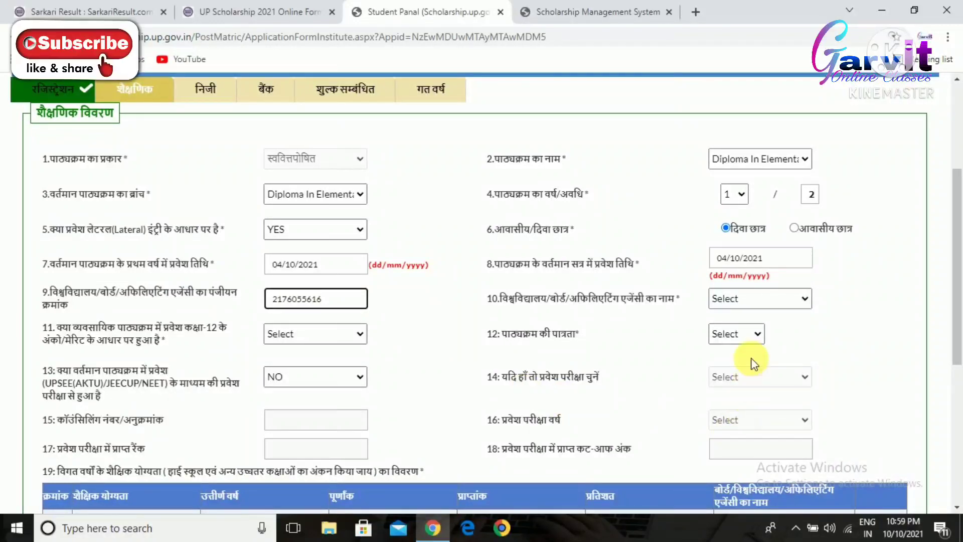
pyautogui.click(742, 302)
pyautogui.click(742, 300)
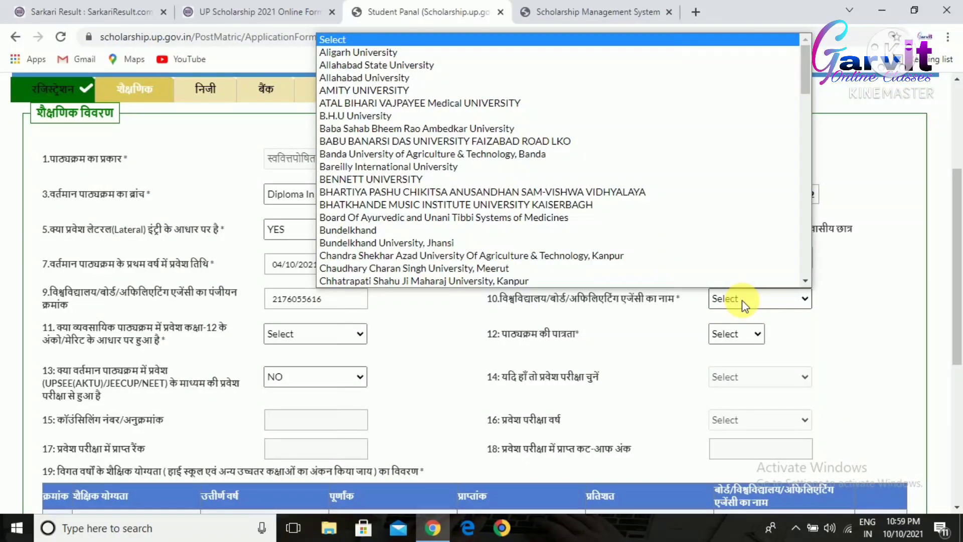
pyautogui.press('a')
pyautogui.press('a')
pyautogui.press('a')
pyautogui.press('b')
pyautogui.press('Down')
pyautogui.press('Down')
pyautogui.press('Down')
pyautogui.press('Down')
pyautogui.press('Down')
pyautogui.press('Down')
pyautogui.press('Down')
pyautogui.press('Down')
pyautogui.press('Down')
pyautogui.press('Down')
pyautogui.press('Down')
pyautogui.press('Down')
pyautogui.press('Down')
pyautogui.press('Down')
pyautogui.press('Down')
pyautogui.press('Down')
pyautogui.press('Down')
pyautogui.press('Down')
pyautogui.press('Down')
pyautogui.press('Down')
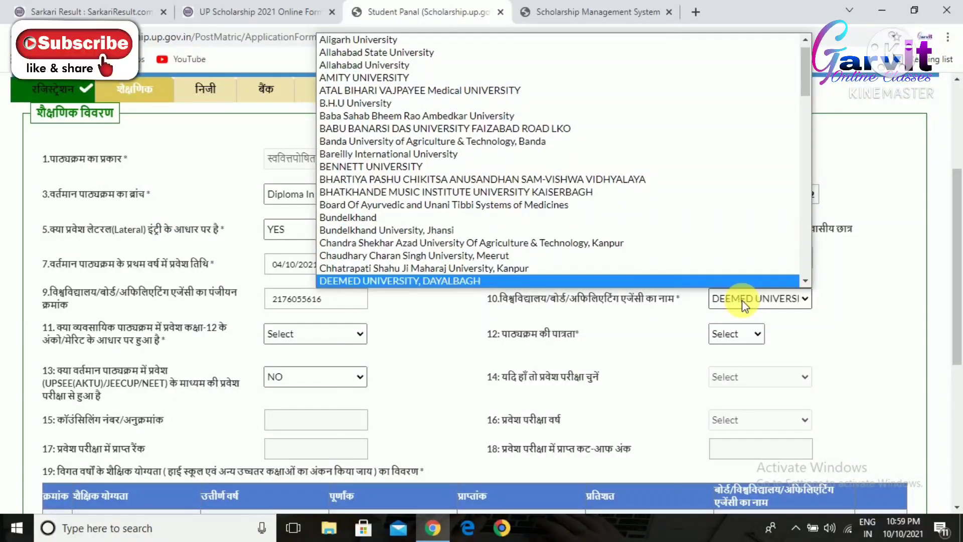
pyautogui.press('Down')
pyautogui.press('Down')
pyautogui.press('Down')
pyautogui.press('Down')
pyautogui.press('Down')
pyautogui.press('Down')
pyautogui.press('Down')
pyautogui.press('Down')
pyautogui.press('Down')
pyautogui.press('Down')
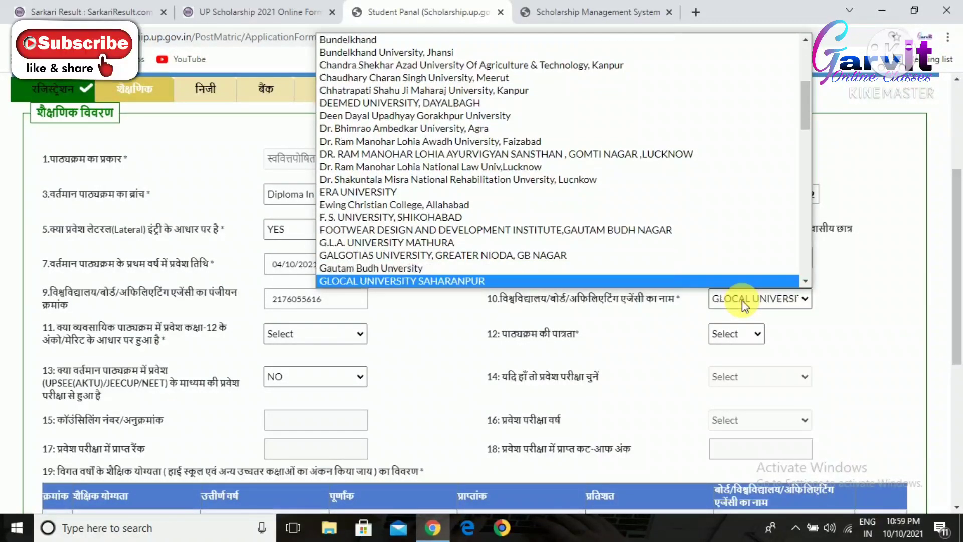
pyautogui.press('Down')
pyautogui.press('Down')
pyautogui.press('Down')
pyautogui.press('Down')
pyautogui.press('Down')
pyautogui.press('Down')
pyautogui.press('Down')
pyautogui.press('Down')
pyautogui.press('Down')
pyautogui.press('Down')
pyautogui.press('Down')
pyautogui.press('Down')
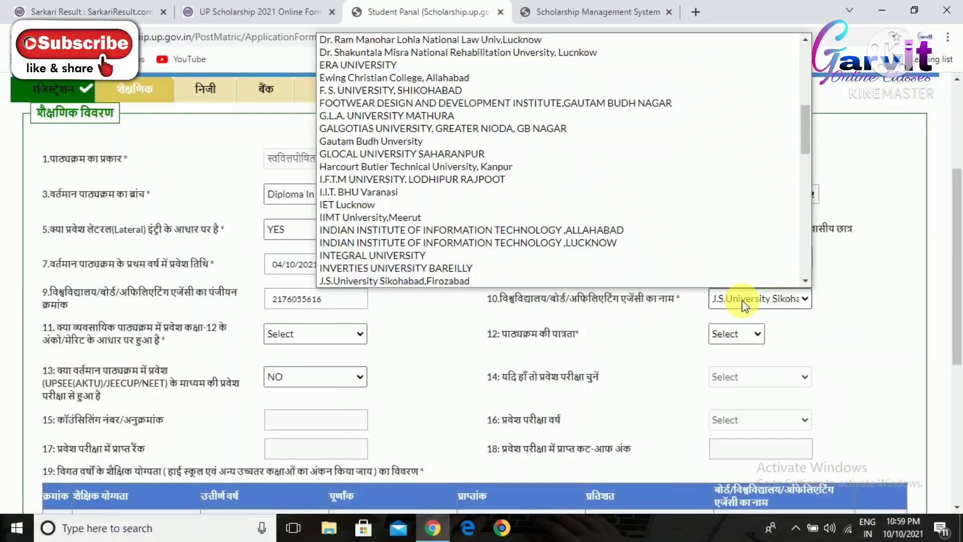
pyautogui.press('Down')
pyautogui.press('Down')
pyautogui.press('Down')
pyautogui.press('Down')
pyautogui.press('Down')
pyautogui.press('Down')
pyautogui.press('Down')
pyautogui.press('Down')
pyautogui.press('Down')
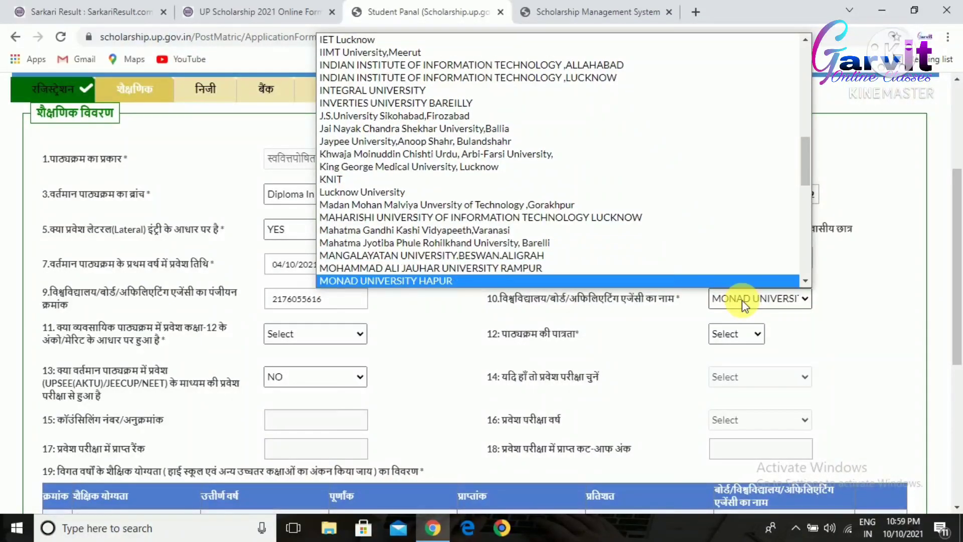
pyautogui.press('Down')
pyautogui.press('Down')
pyautogui.press('Down')
pyautogui.press('Down')
pyautogui.press('Down')
pyautogui.press('Down')
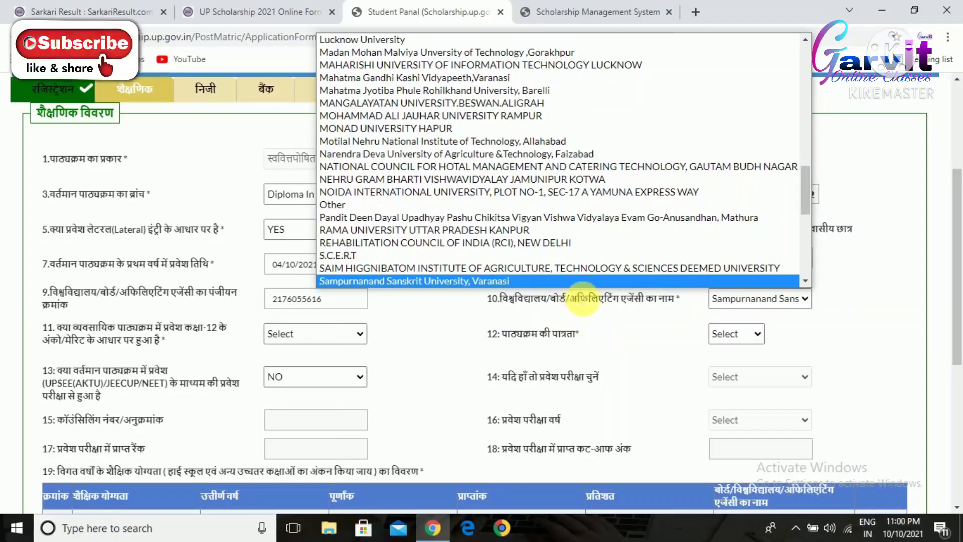
pyautogui.scroll(-1, 473, 254)
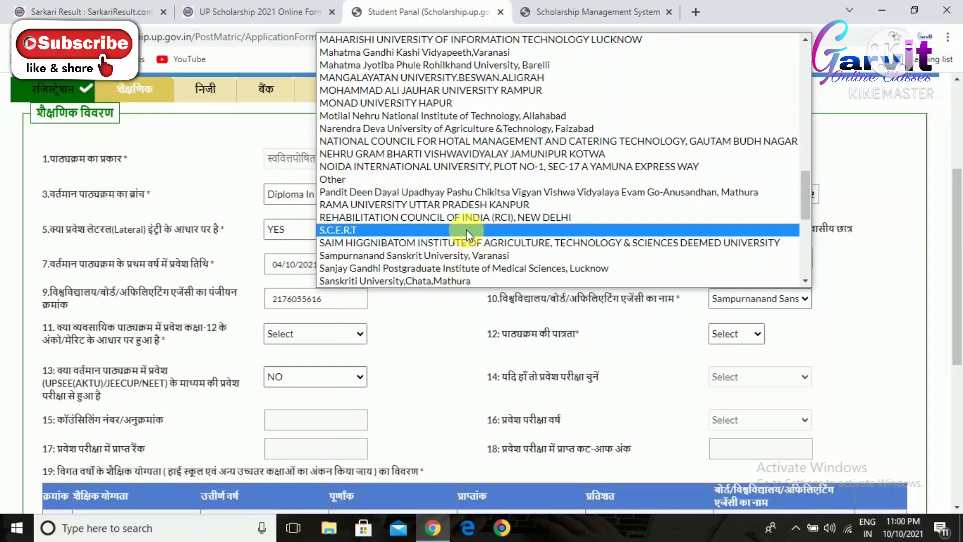
pyautogui.click(467, 230)
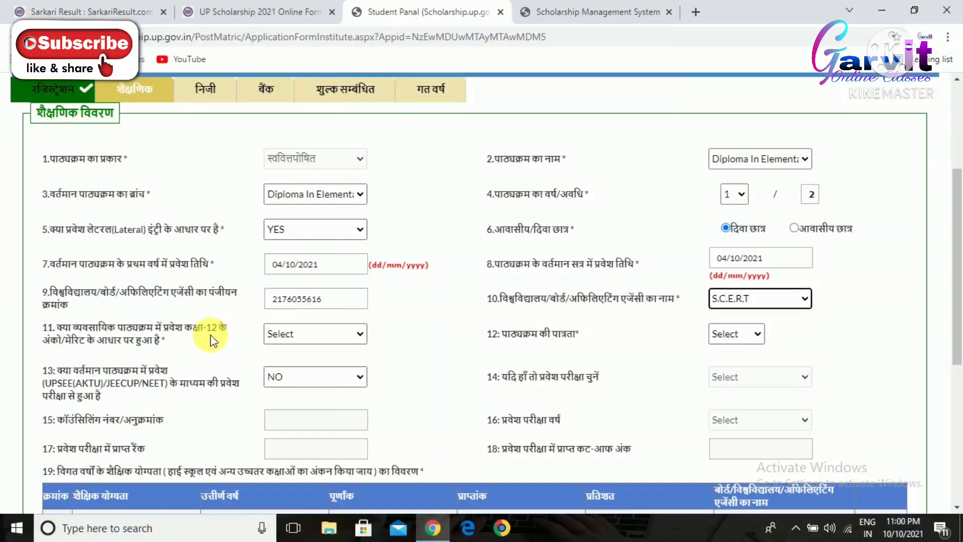
# Answer YES to class-12 merit admission and set course eligibility to स्नातक (graduate)
pyautogui.click(293, 337)
pyautogui.click(290, 377)
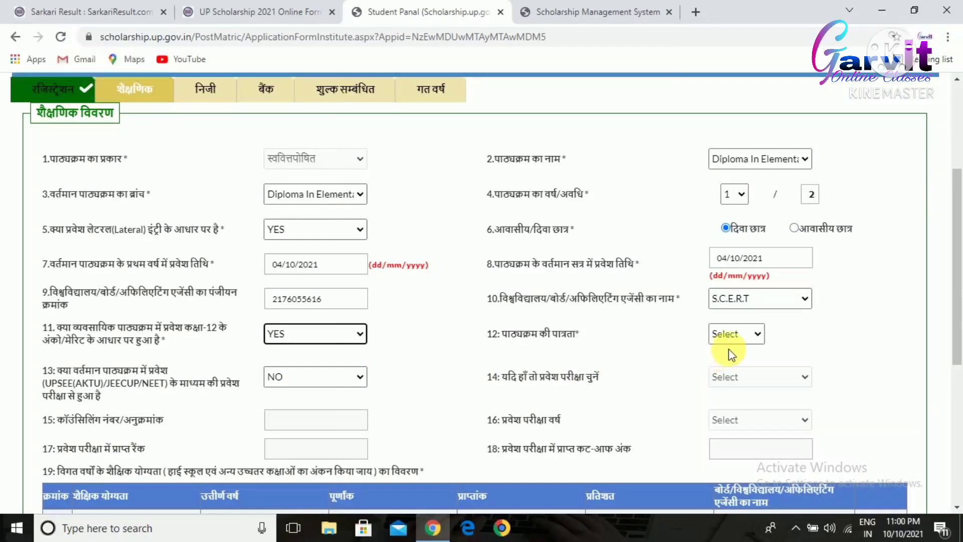
pyautogui.click(738, 334)
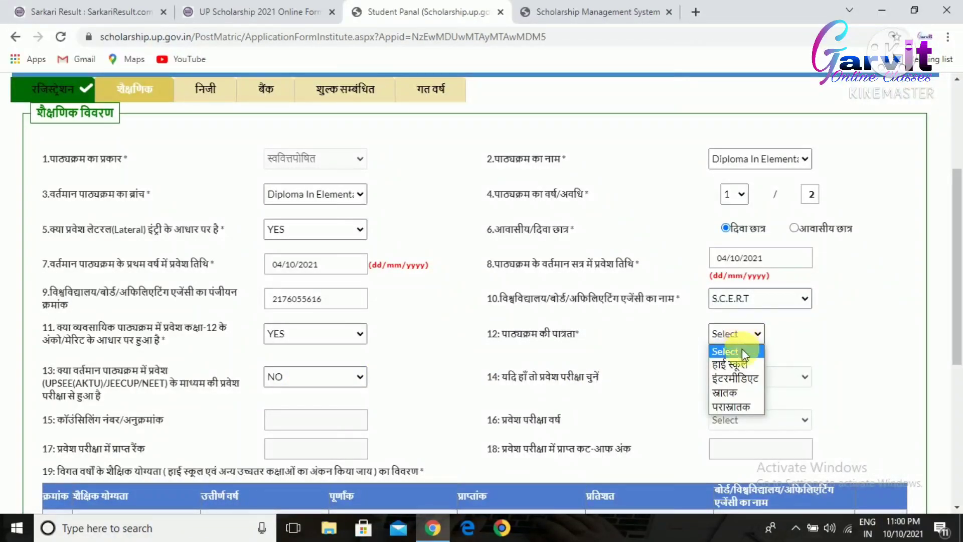
pyautogui.click(743, 394)
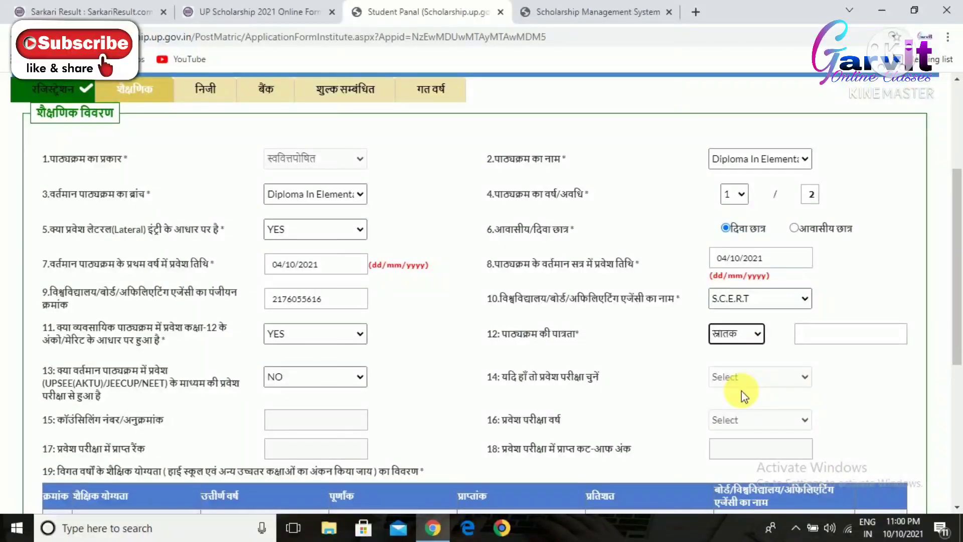
# Enter BE as the additional eligibility qualification
pyautogui.click(872, 336)
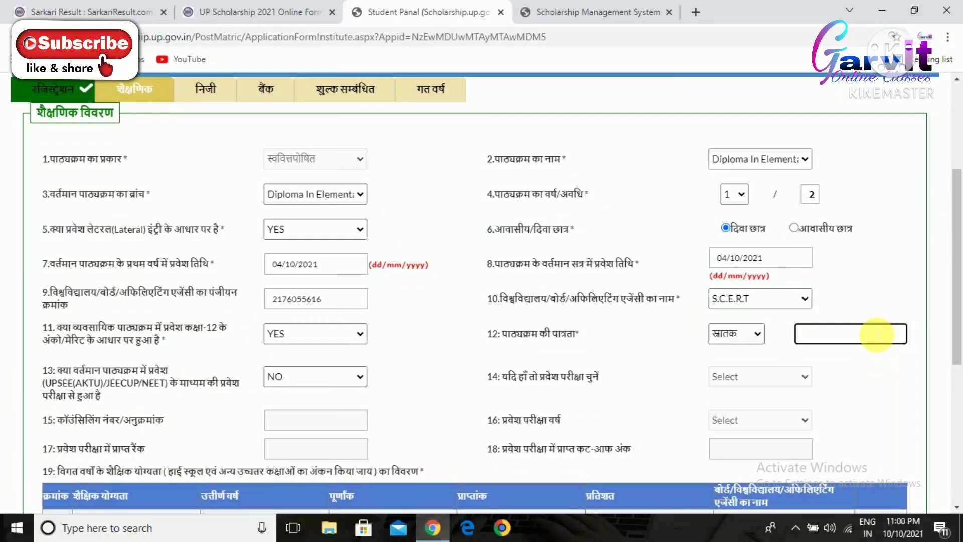
pyautogui.write('BE')
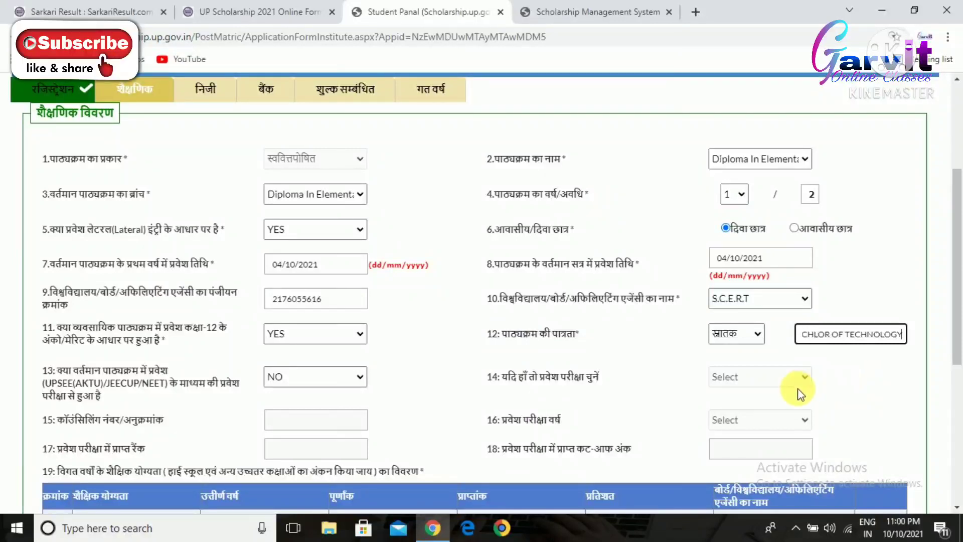
pyautogui.moveTo(955, 281); pyautogui.dragTo(952, 344)
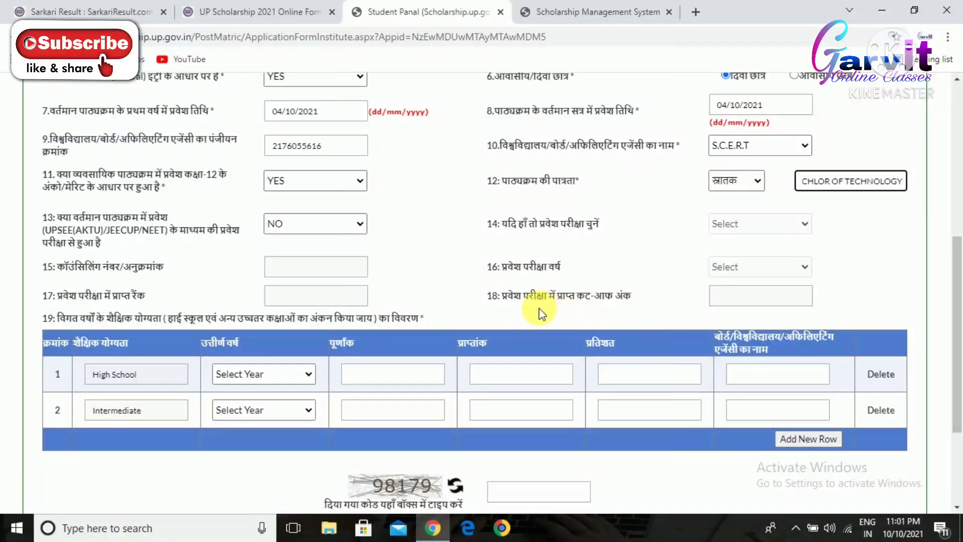
# Fill the High School row: 2006, 600 maximum, 404 obtained, 67.33 percent, up board
pyautogui.scroll(-3, 948, 318)
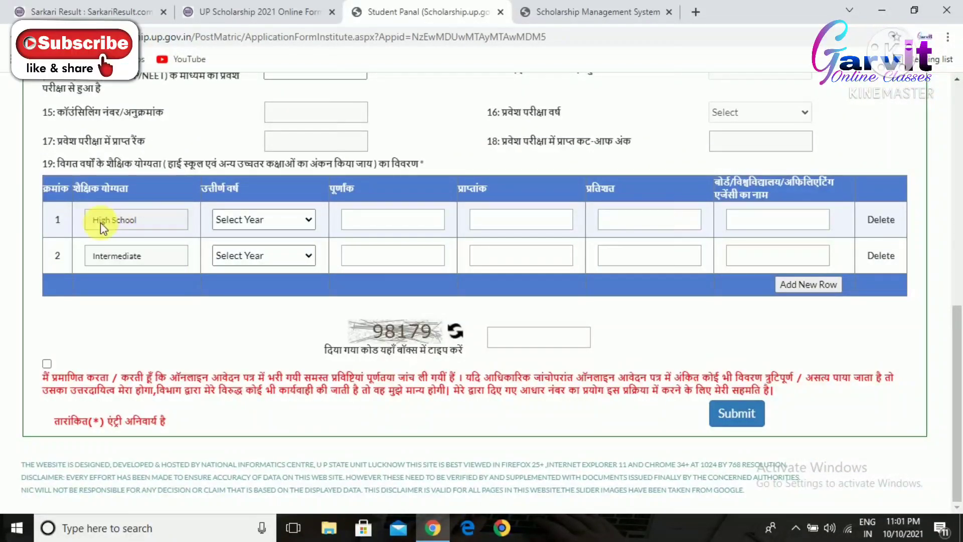
pyautogui.click(293, 222)
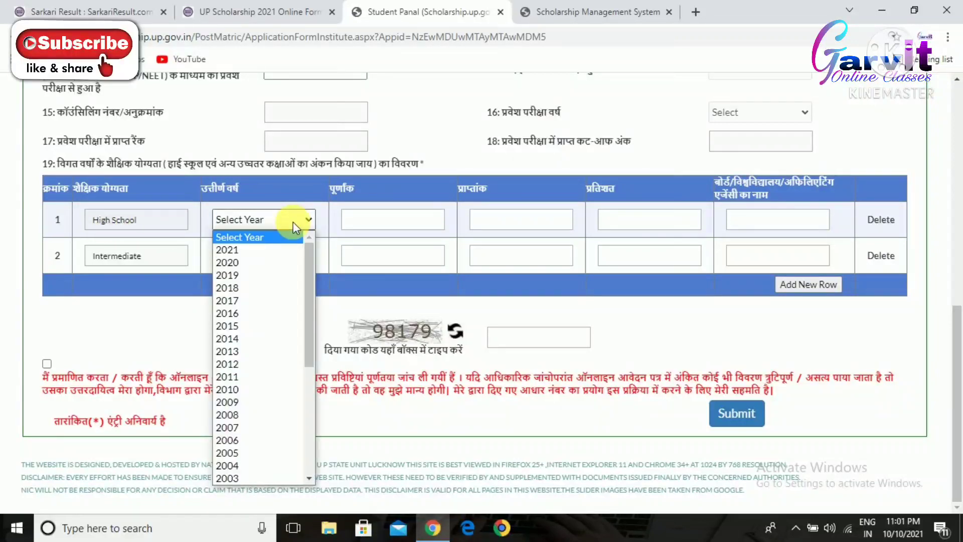
pyautogui.write('2006')
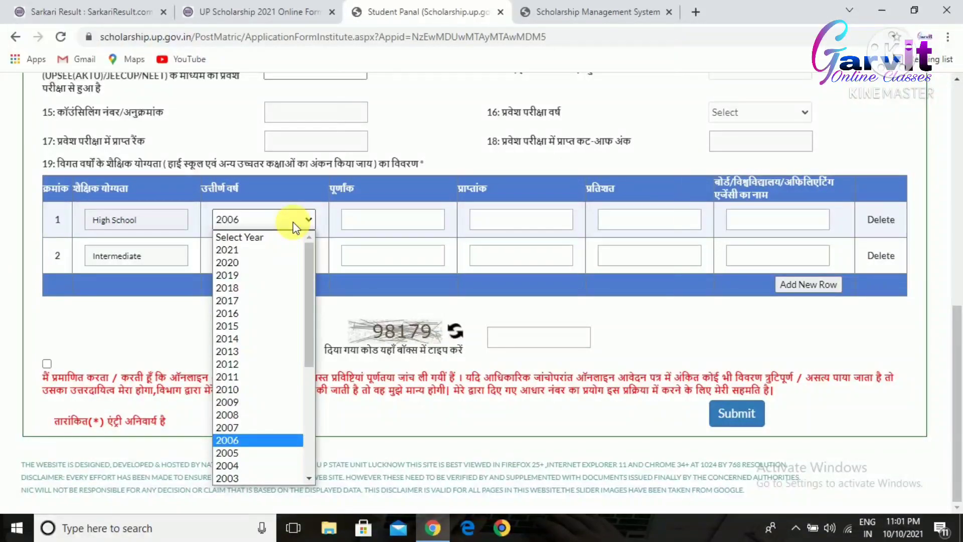
pyautogui.click(287, 219)
pyautogui.click(380, 219)
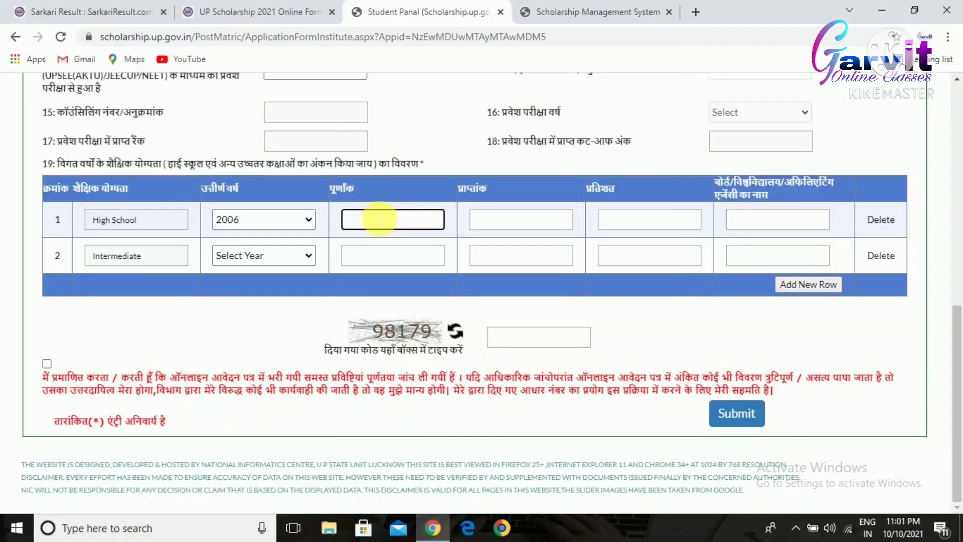
pyautogui.write('600')
pyautogui.press('Tab')
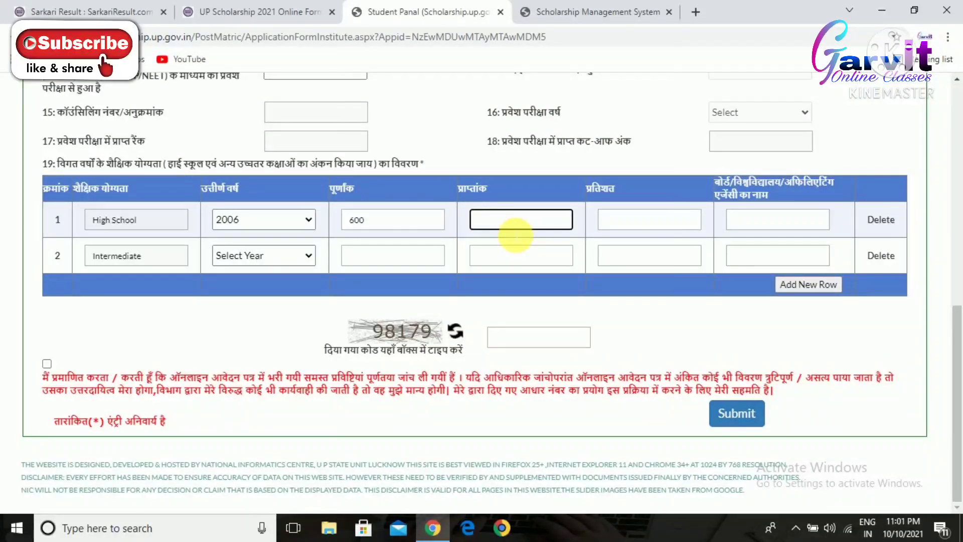
pyautogui.write('404')
pyautogui.press('Tab')
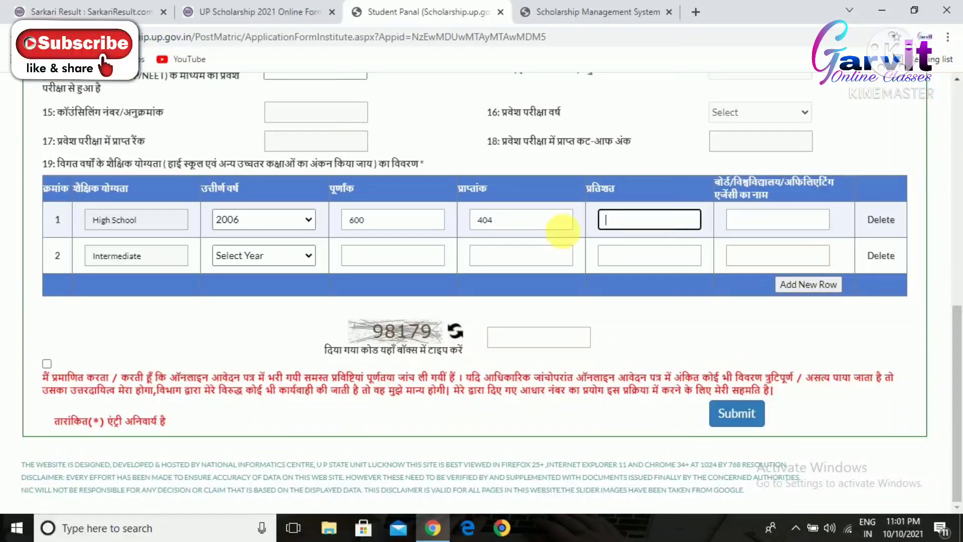
pyautogui.write('67')
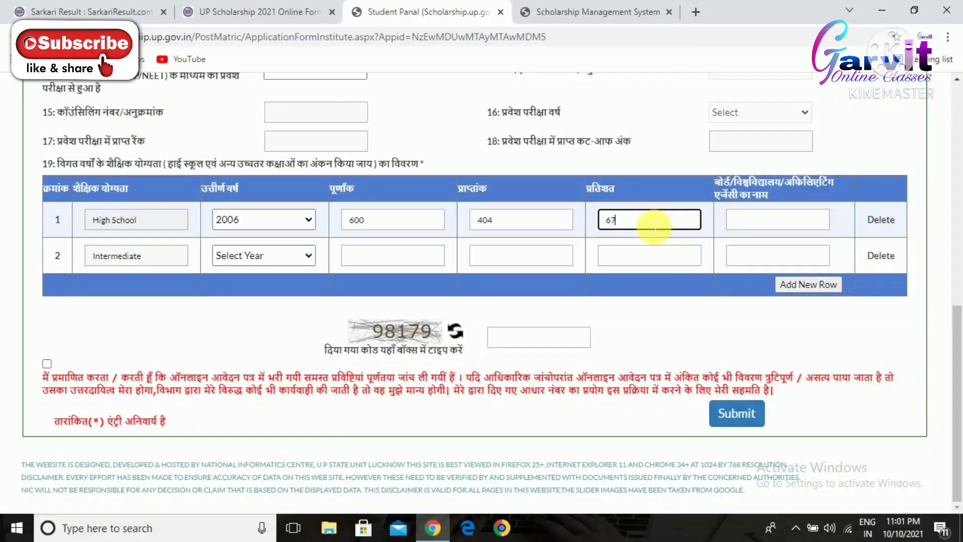
pyautogui.write('.33')
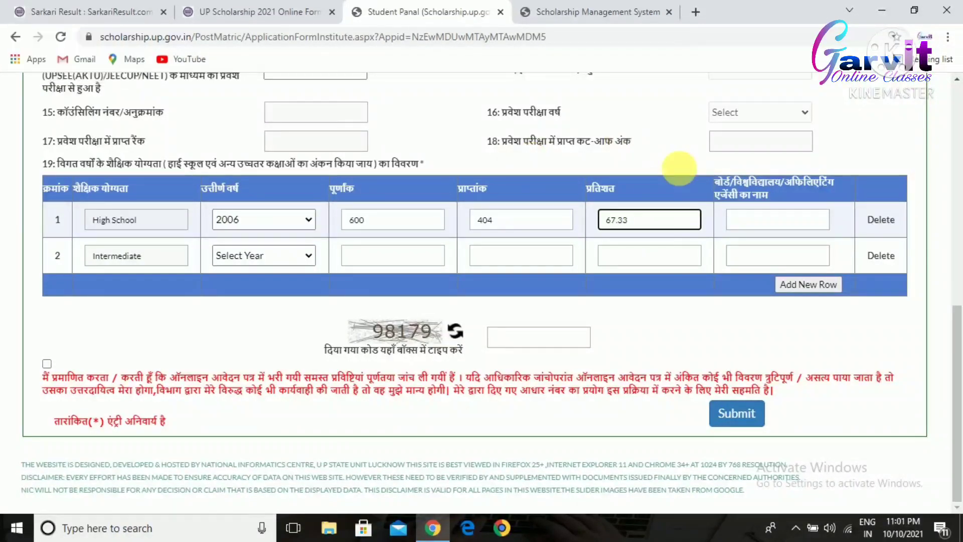
pyautogui.press('Tab')
pyautogui.write('u')
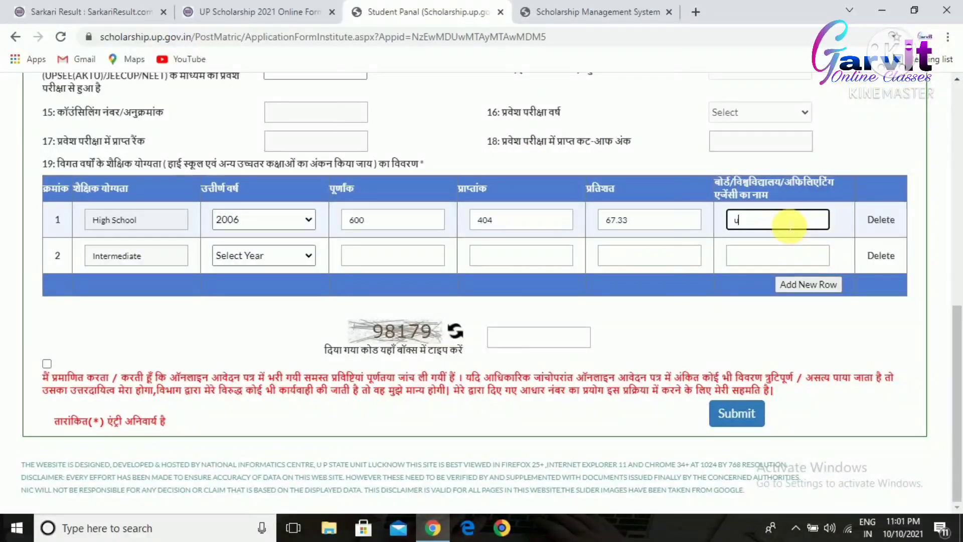
pyautogui.write('p board')
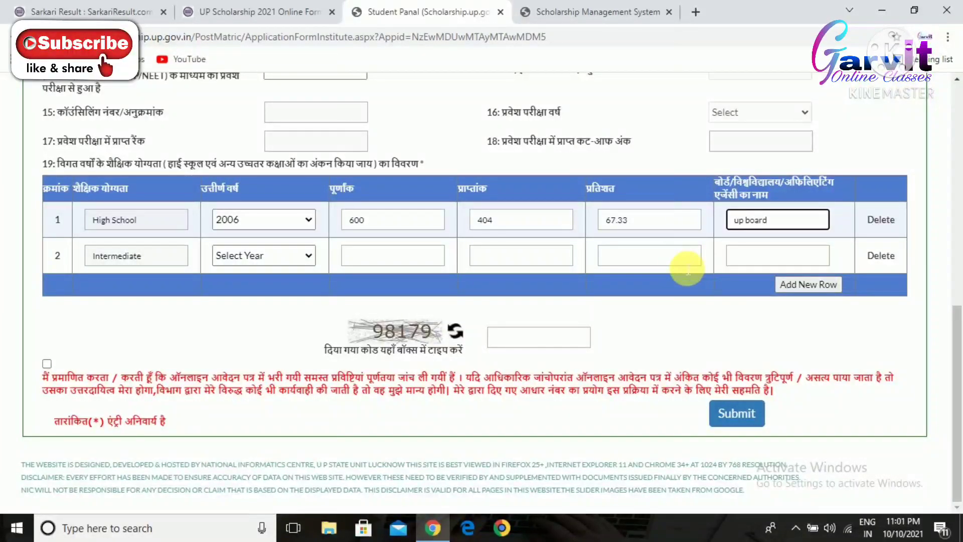
pyautogui.click(243, 259)
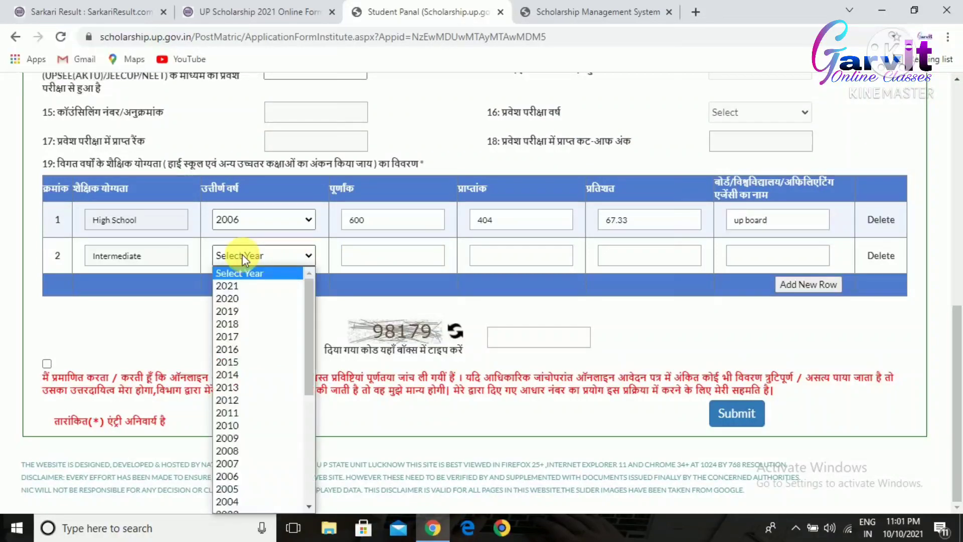
# Fill the Intermediate row with 2008, 500 maximum, 334 obtained, 66.8% and up board, adding a third row
pyautogui.write('2008')
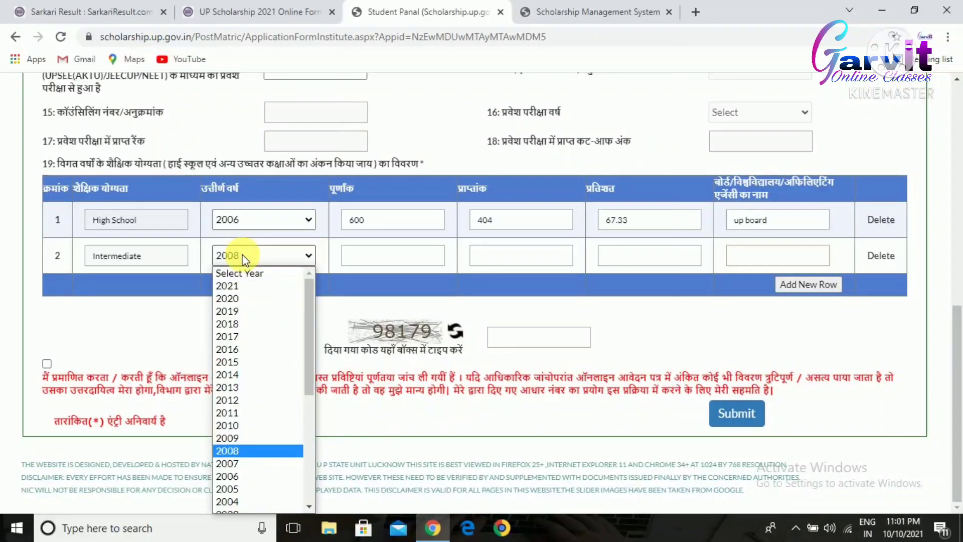
pyautogui.click(245, 259)
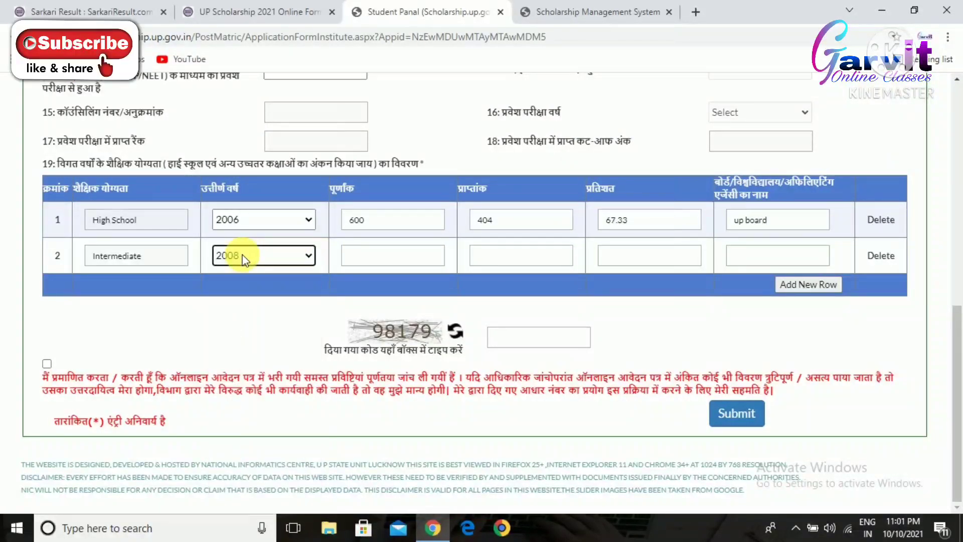
pyautogui.click(406, 264)
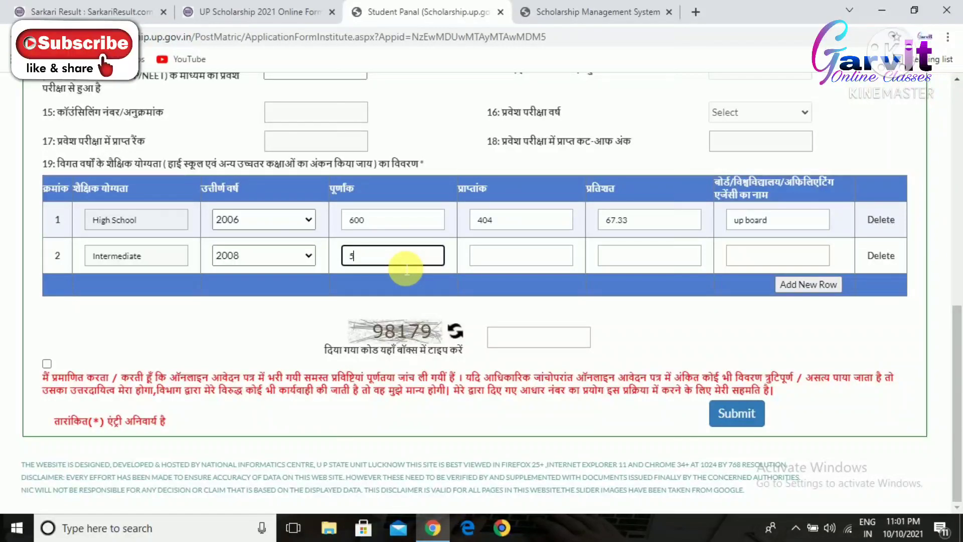
pyautogui.click(494, 267)
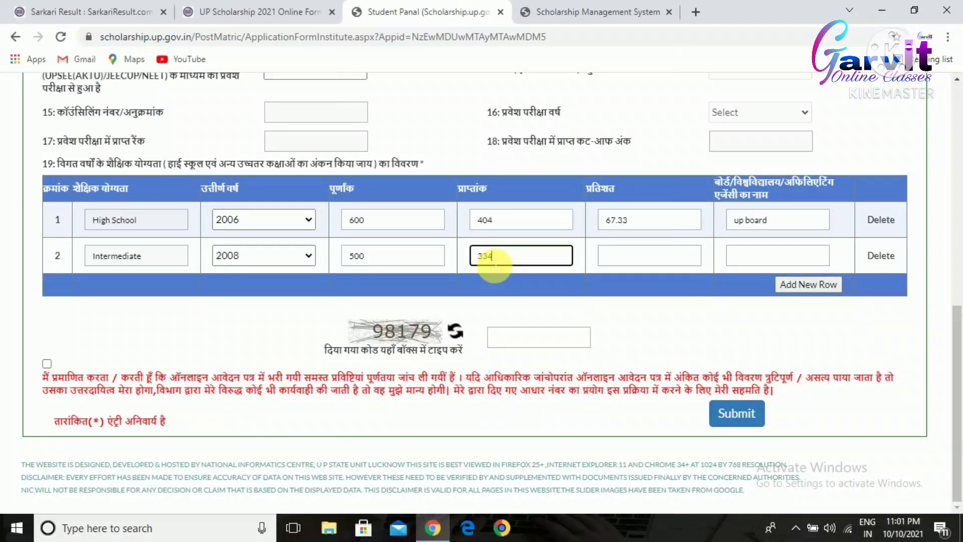
pyautogui.click(642, 261)
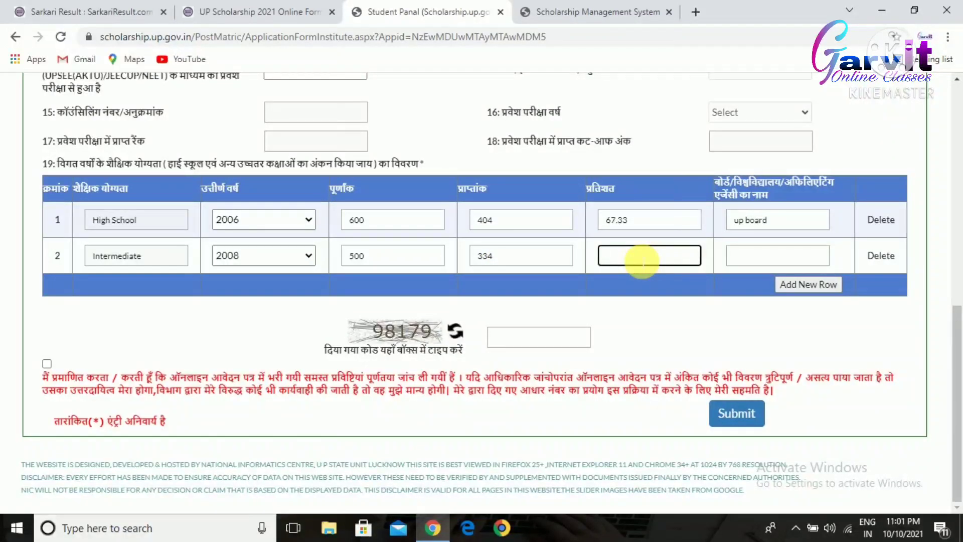
pyautogui.write('66.8')
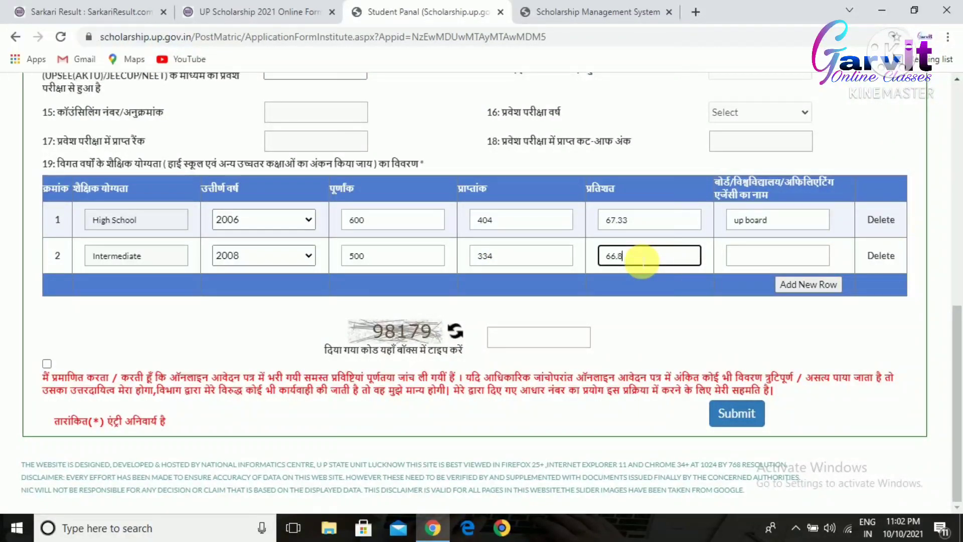
pyautogui.click(744, 260)
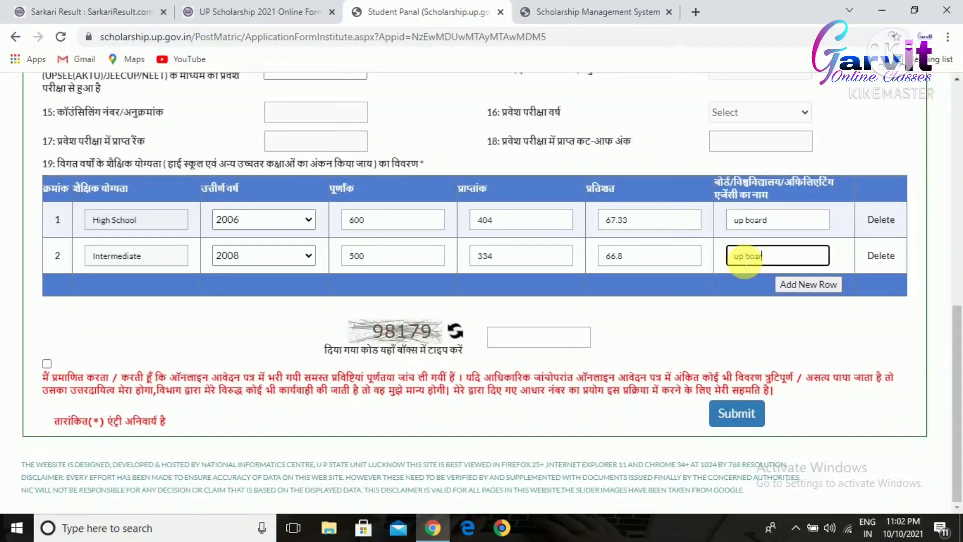
pyautogui.click(803, 288)
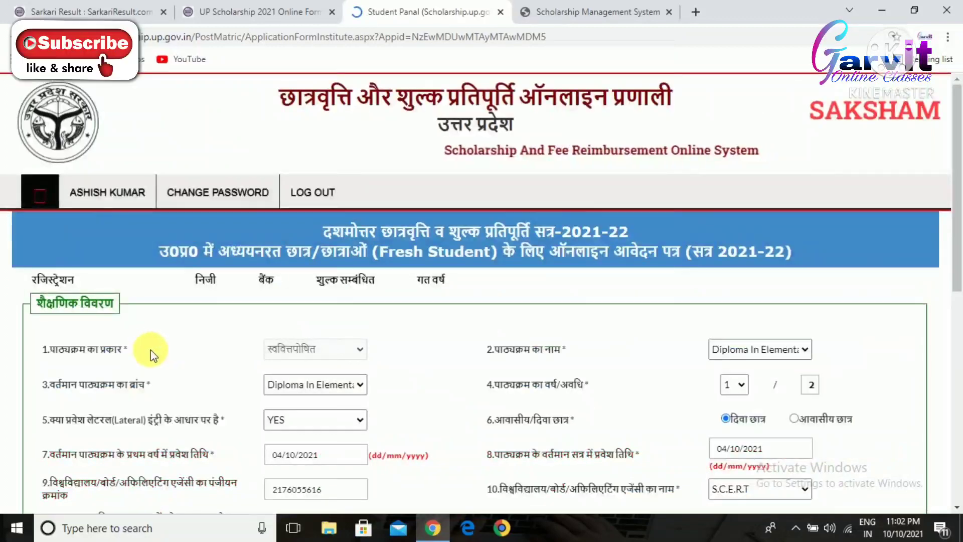
# Enter 'bachelor of technology' as the third row's qualification, passed in 2013
pyautogui.moveTo(956, 254); pyautogui.dragTo(961, 469)
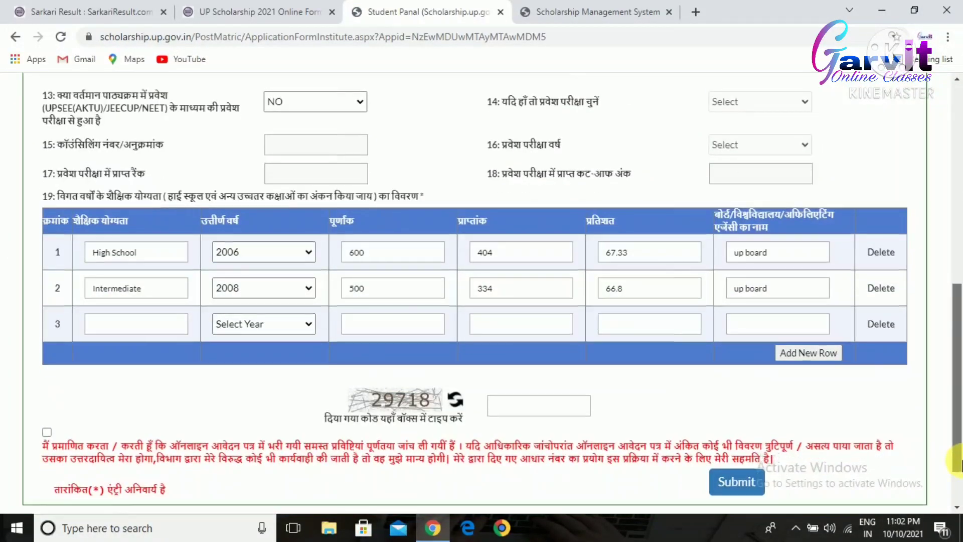
pyautogui.click(157, 332)
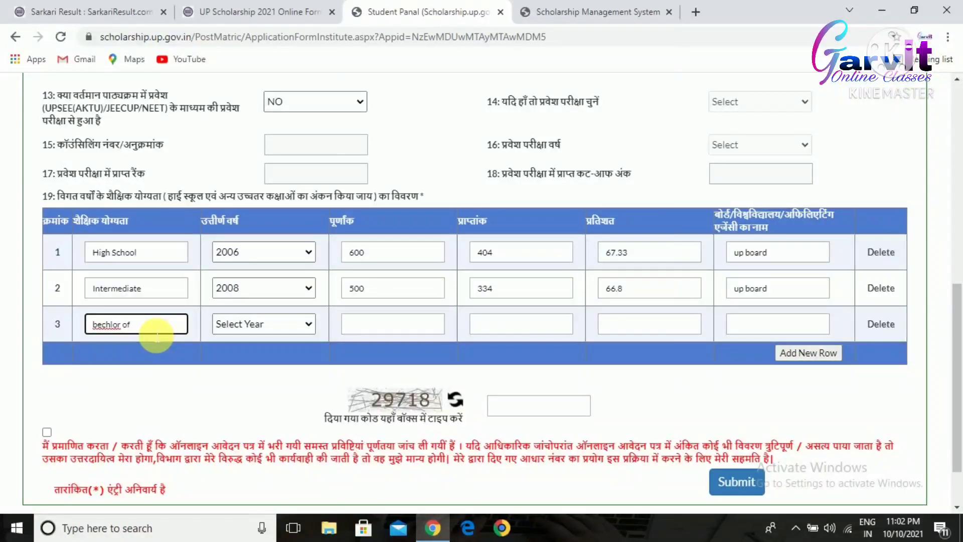
pyautogui.rightClick(102, 325)
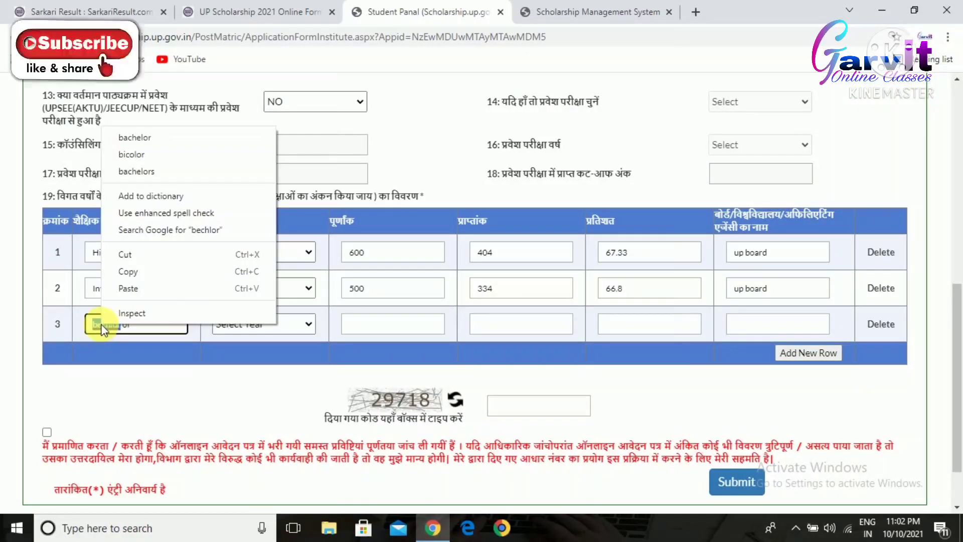
pyautogui.click(170, 139)
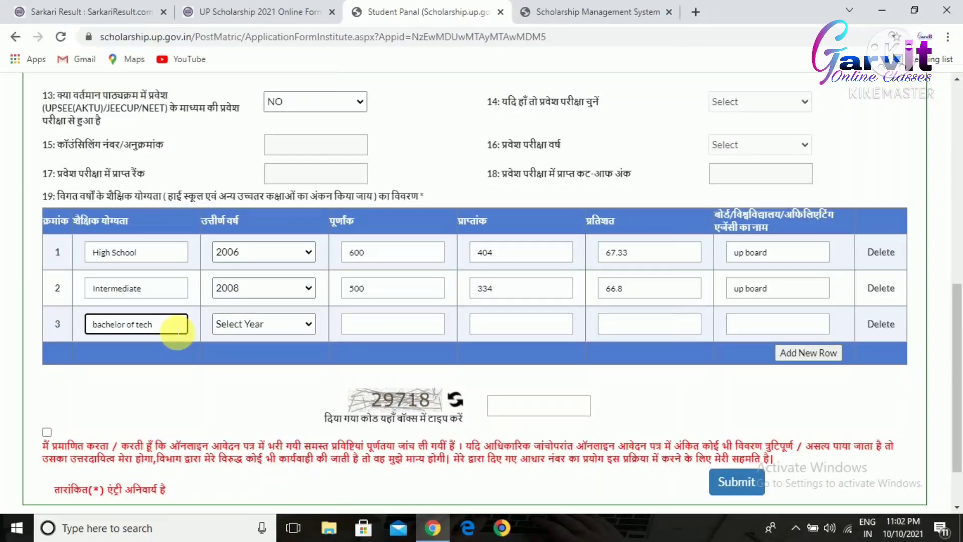
pyautogui.write('technology')
pyautogui.click(243, 325)
pyautogui.write('2013')
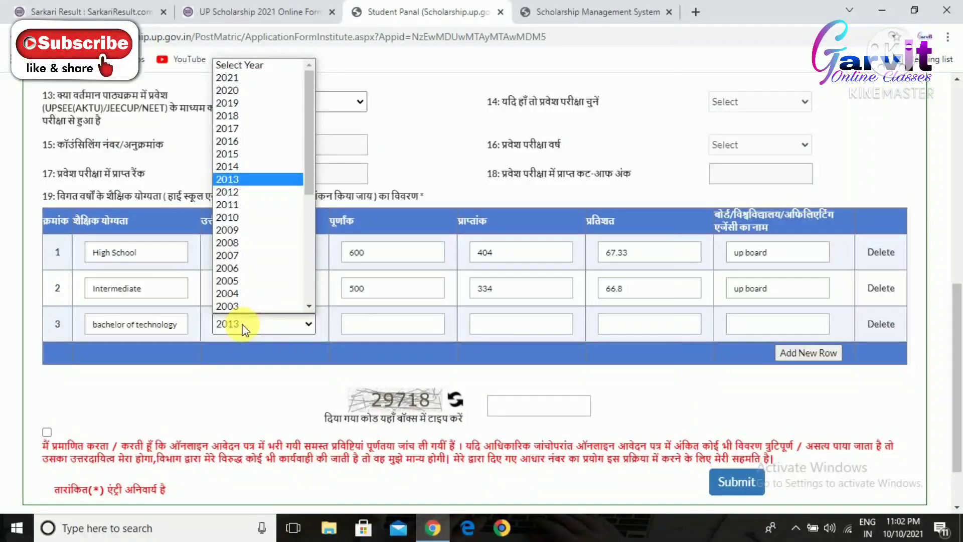
pyautogui.press('Return')
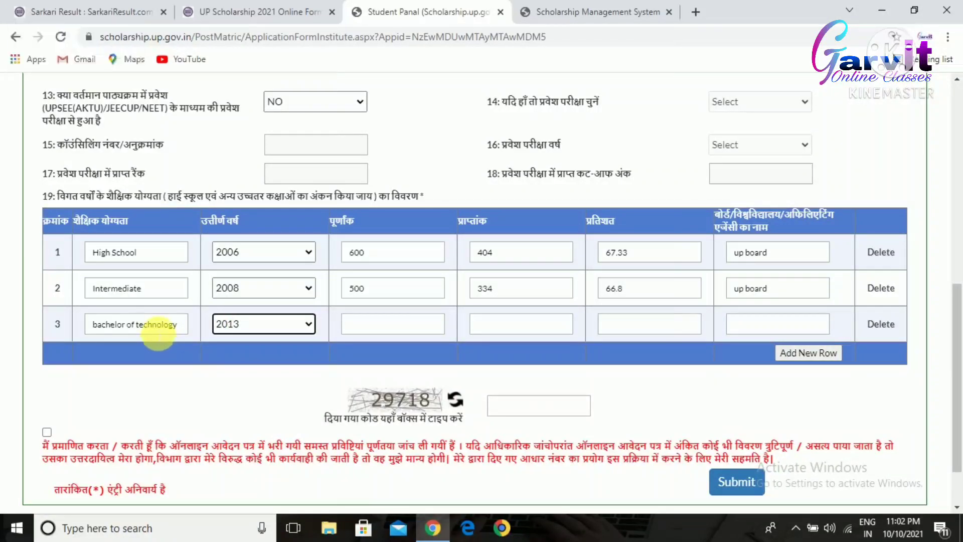
# Record 3194 of 5000 marks and A P J ABDUL KALAM TECHNICAL UNIVERSITY LUCKNOW as the board
pyautogui.click(371, 326)
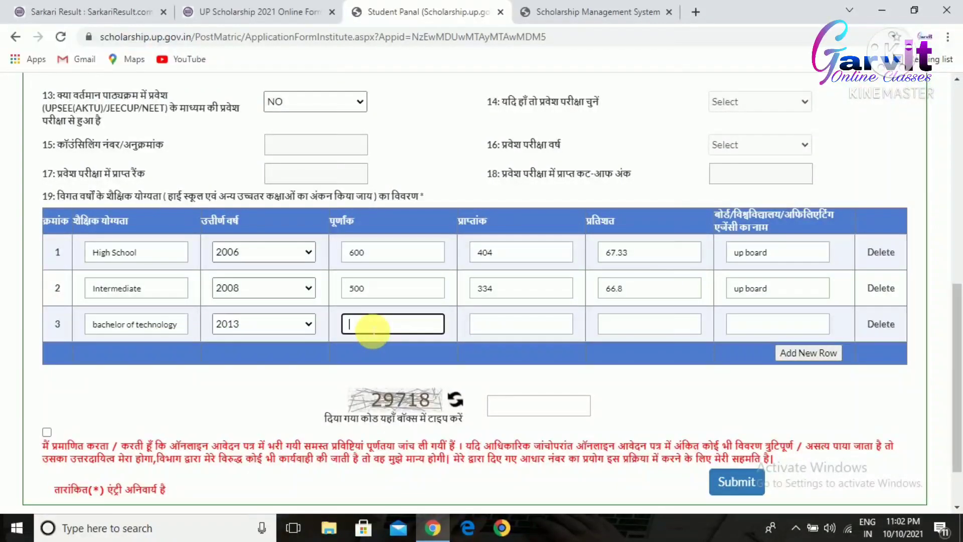
pyautogui.write('5000')
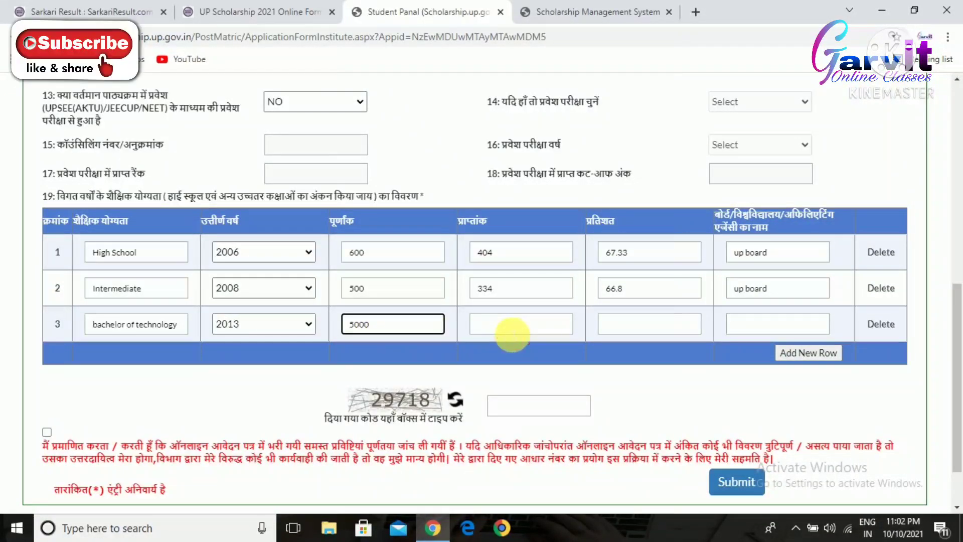
pyautogui.click(512, 333)
pyautogui.write('3194')
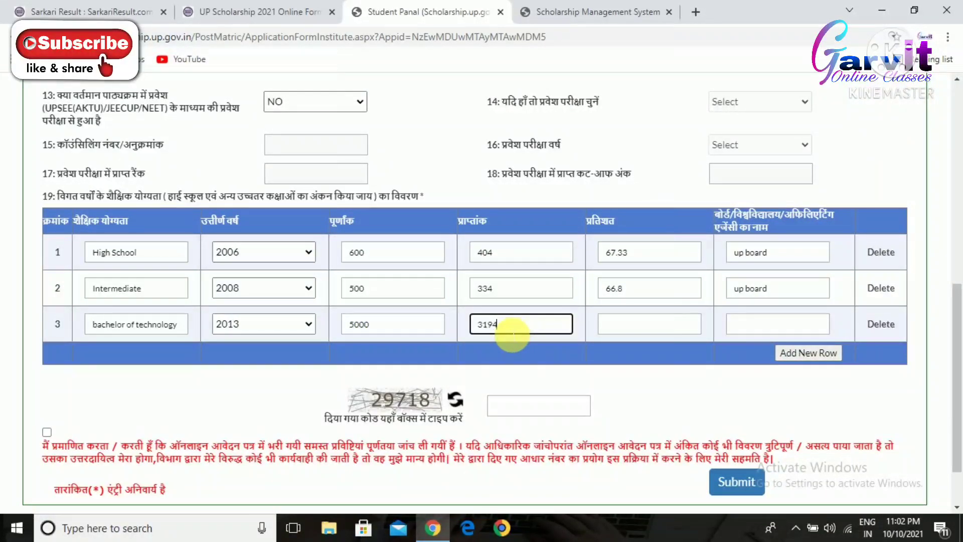
pyautogui.press('Tab')
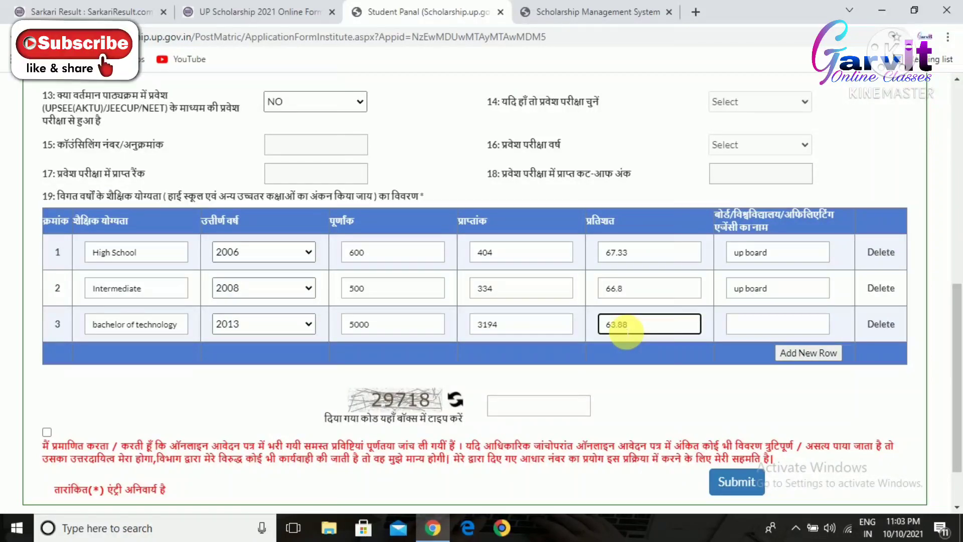
pyautogui.press('Tab')
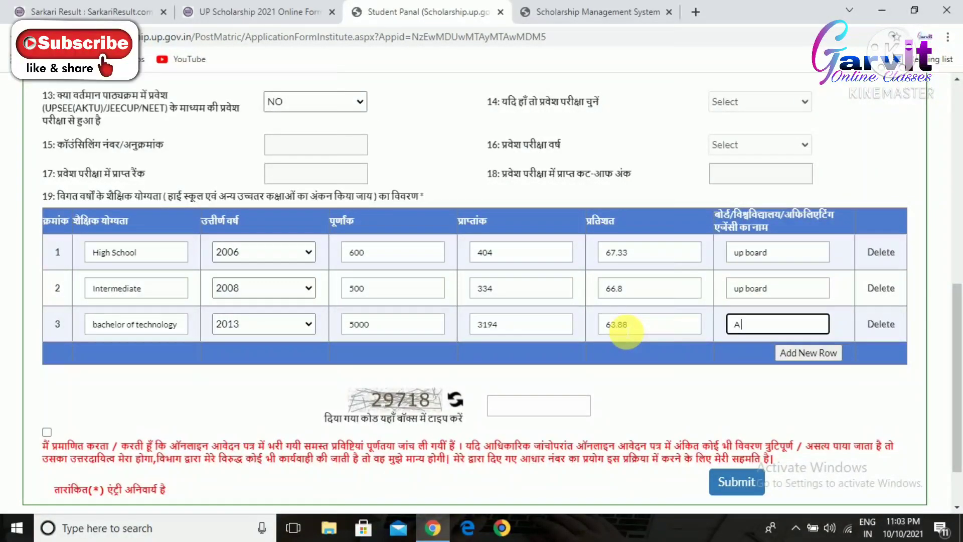
pyautogui.write('A P J ABDUL KALAM TECHNICAL UNIVERSITY LUCKNOW')
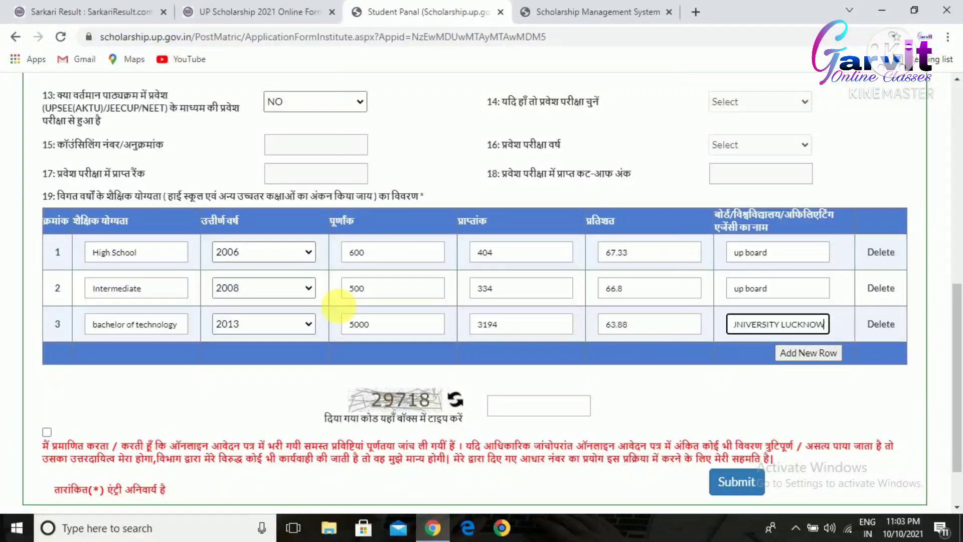
# Enter the captcha code, accept the declaration and submit the educational details
pyautogui.click(524, 411)
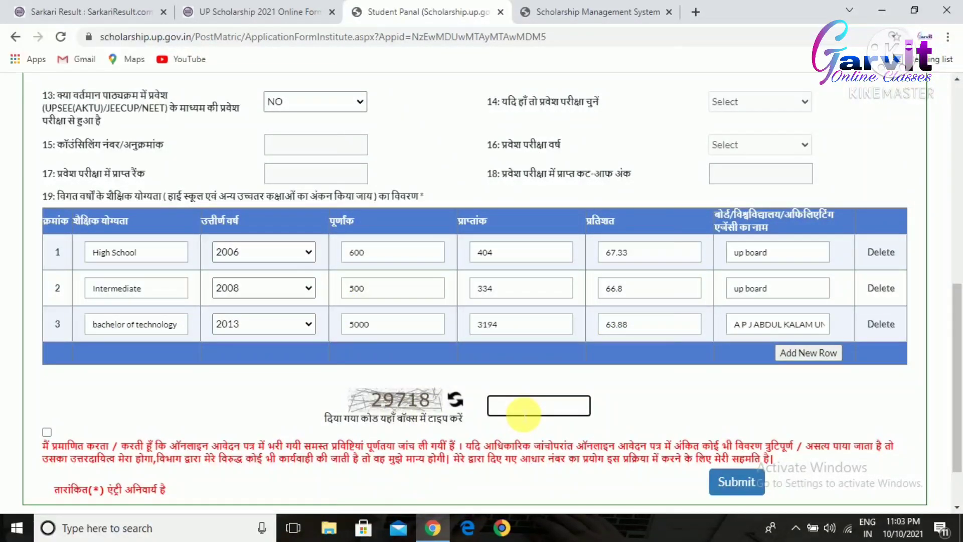
pyautogui.write('29718')
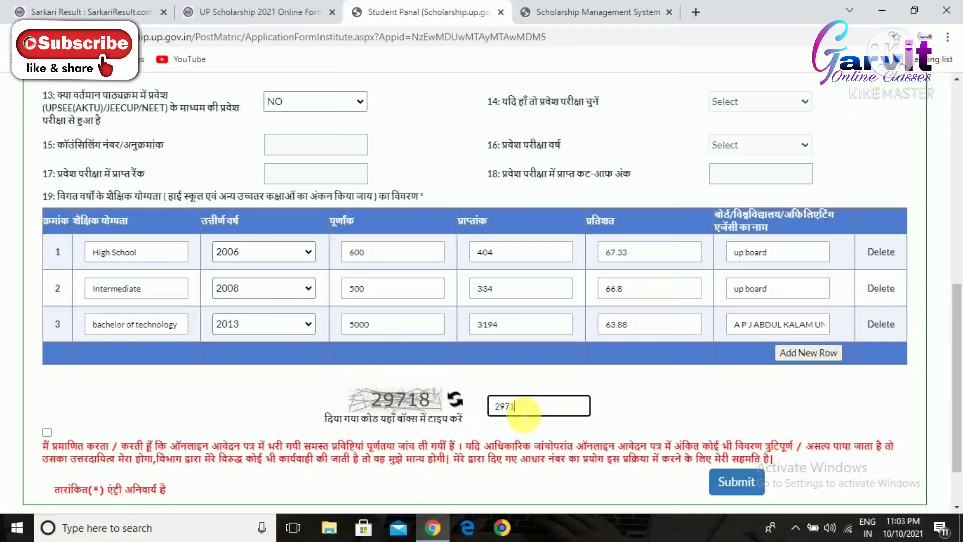
pyautogui.click(44, 433)
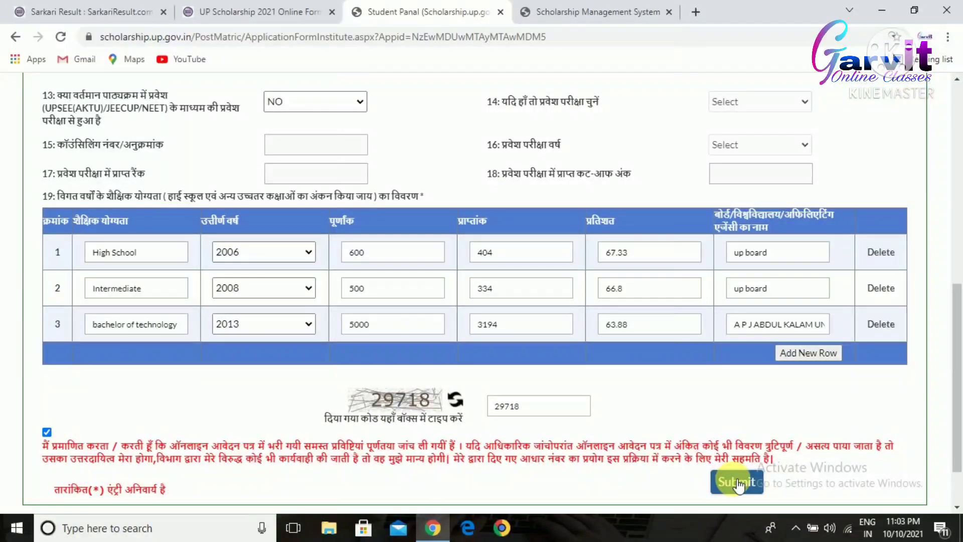
pyautogui.click(737, 483)
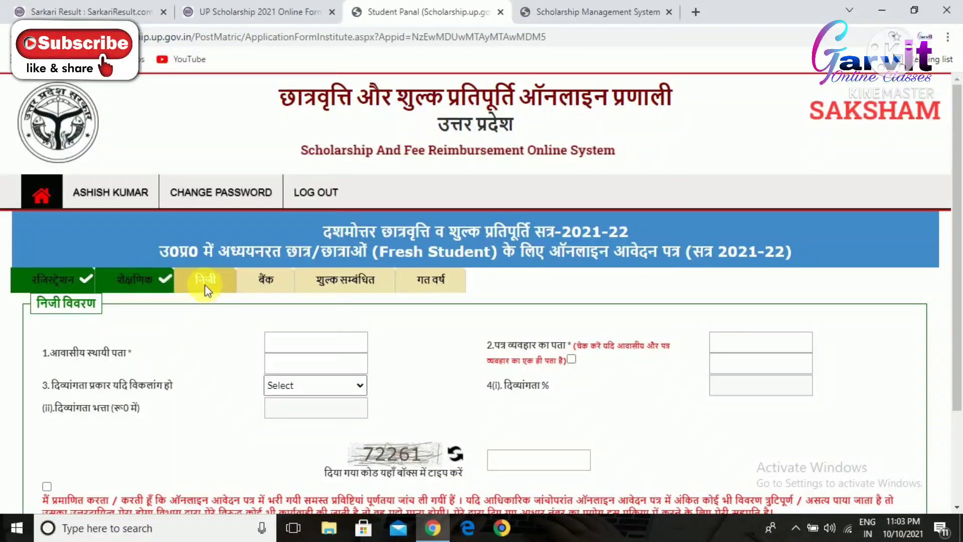
# Enter 'VILLAGE' as the permanent address and reuse it as the correspondence address
pyautogui.click(295, 344)
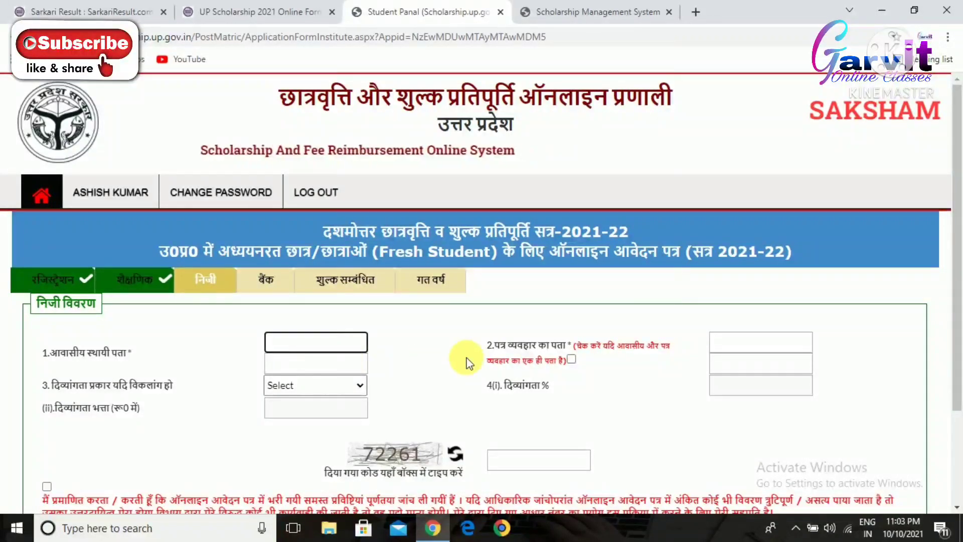
pyautogui.write('VILL')
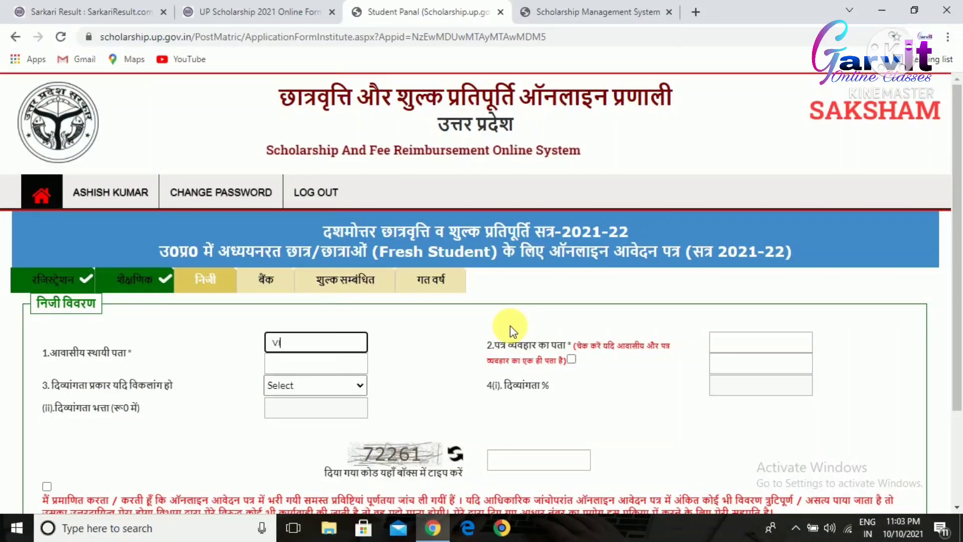
pyautogui.write('AGE NAGLA BERIY')
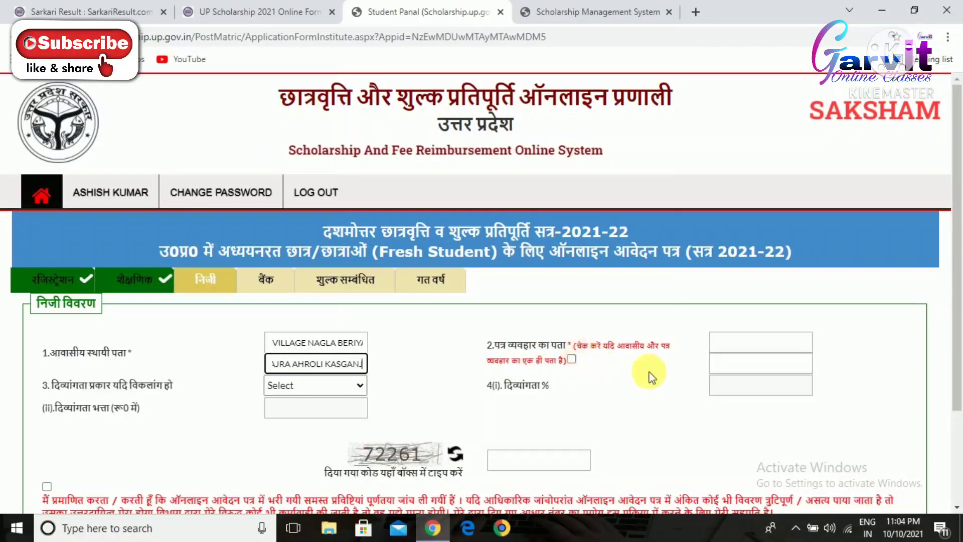
pyautogui.click(572, 360)
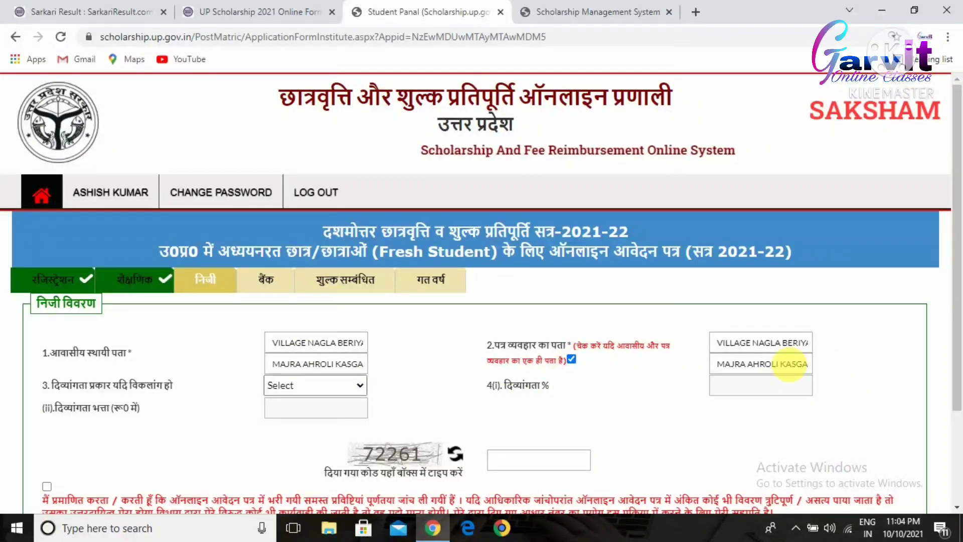
# Enter captcha 72261, accept the declaration and save the personal details
pyautogui.click(562, 466)
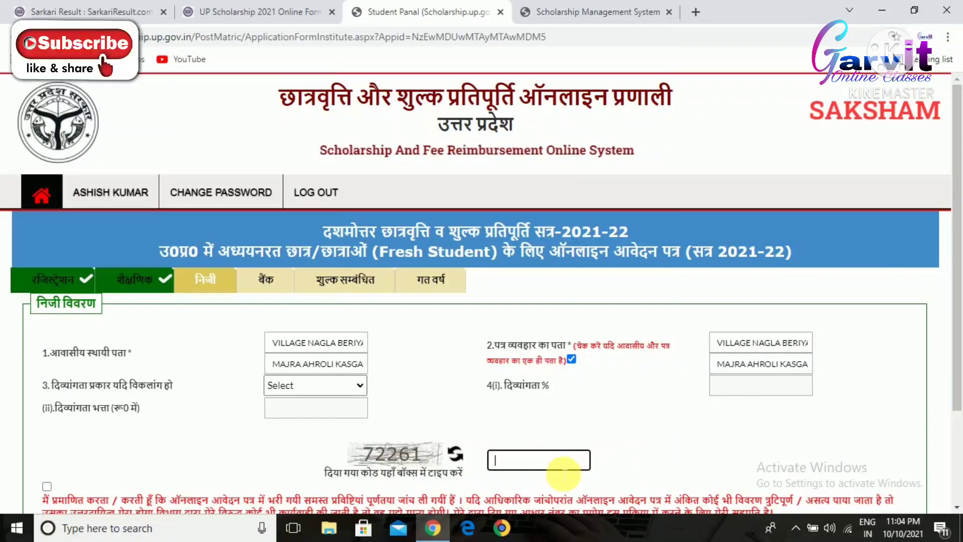
pyautogui.write('722')
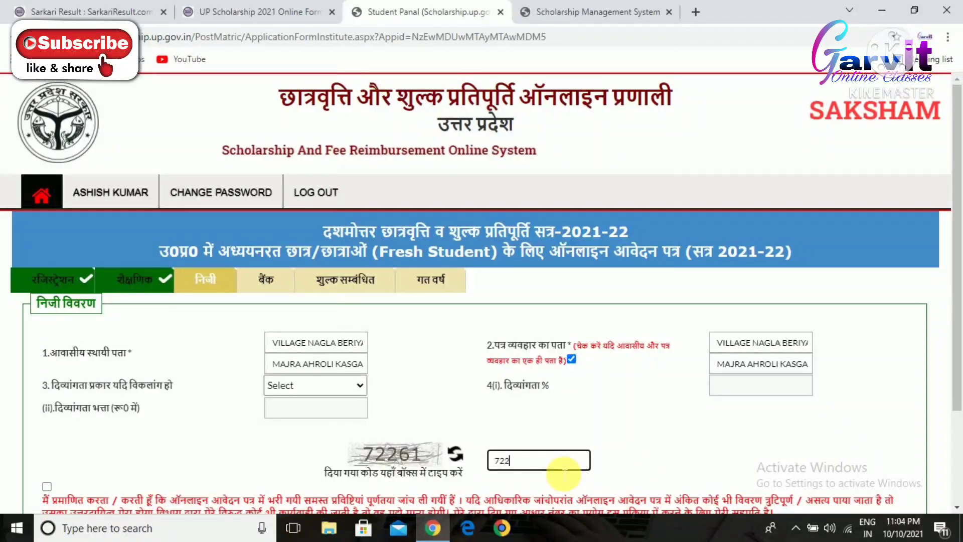
pyautogui.write('61')
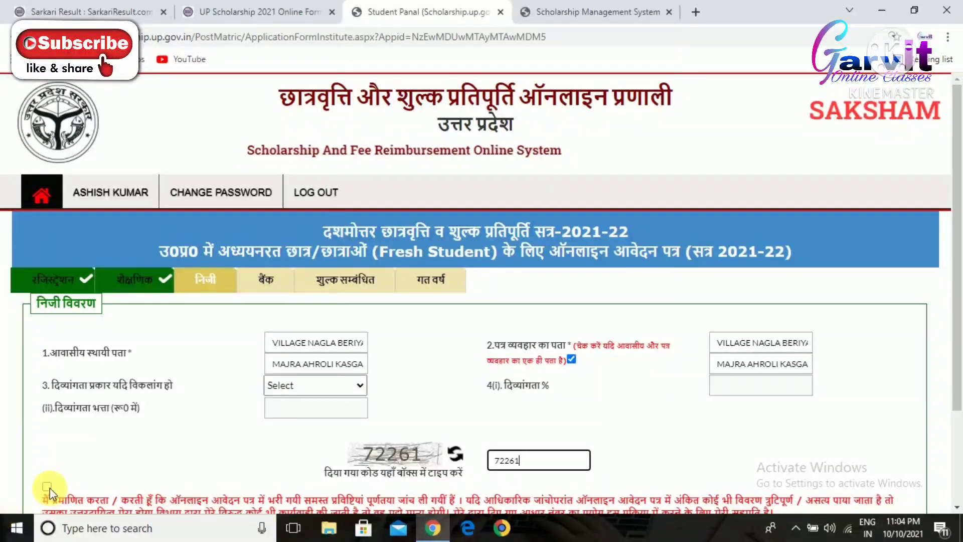
pyautogui.click(47, 486)
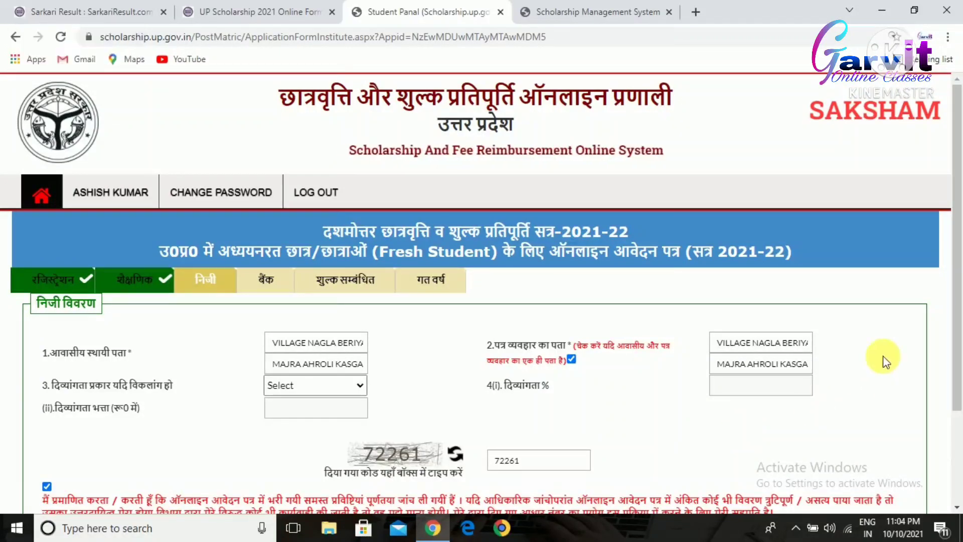
pyautogui.scroll(-2, 947, 372)
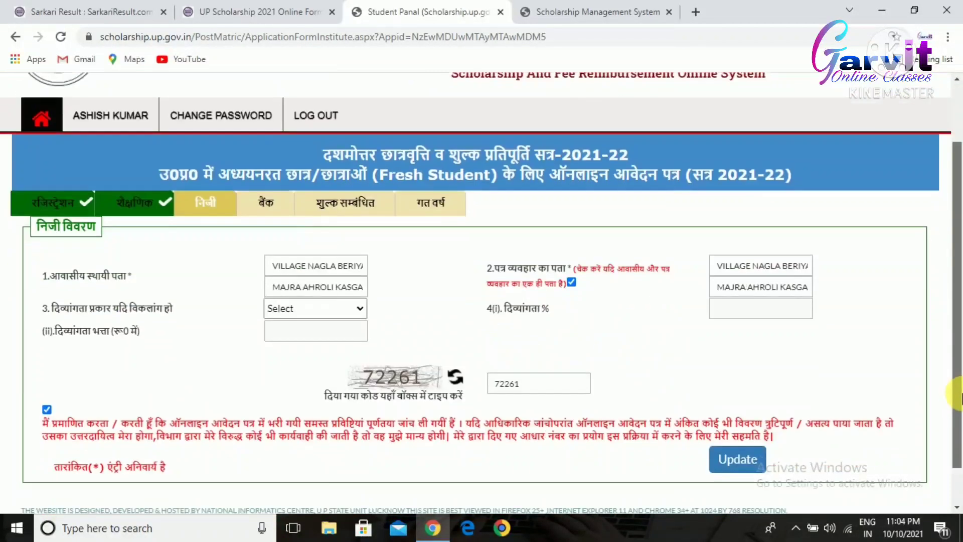
pyautogui.click(745, 459)
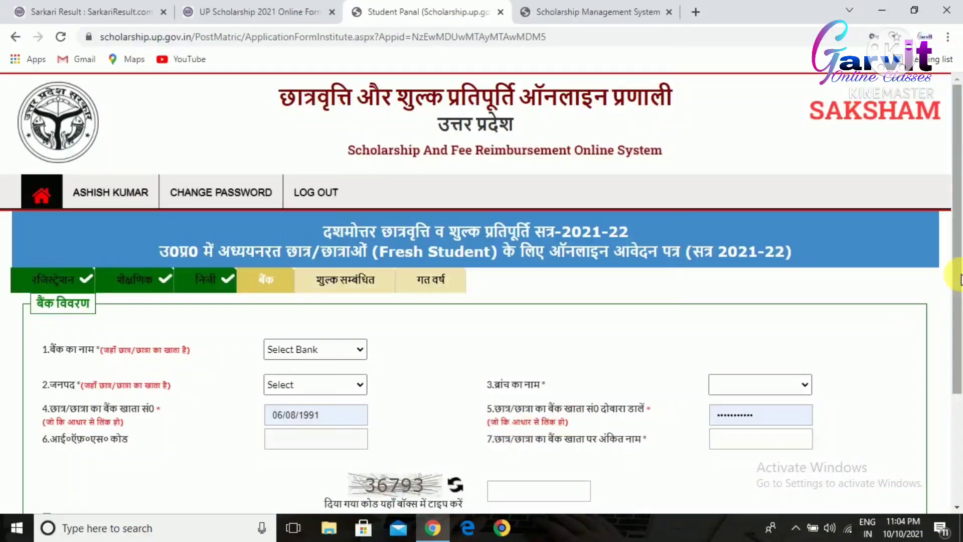
# Choose STATE BANK OF INDIA as the bank
pyautogui.scroll(-2, 959, 289)
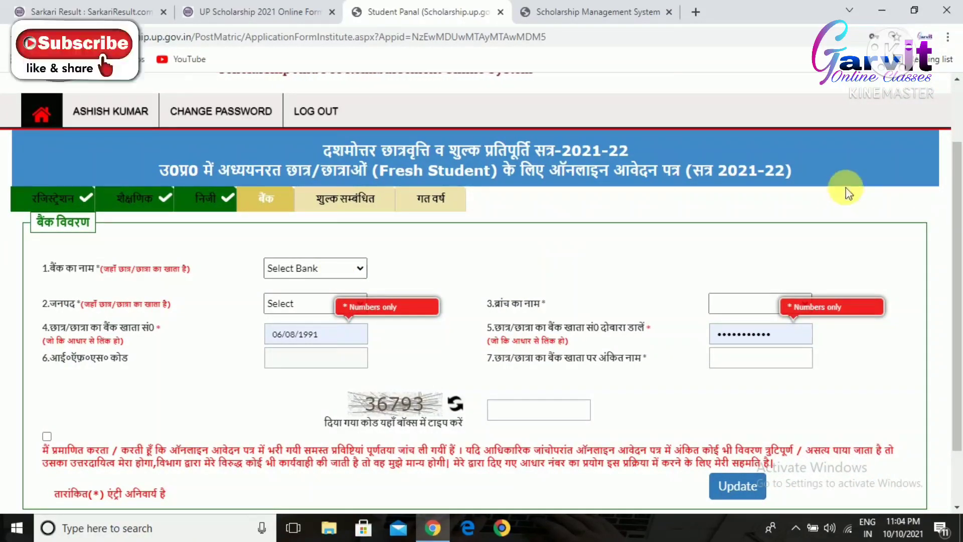
pyautogui.moveTo(959, 220); pyautogui.dragTo(958, 275)
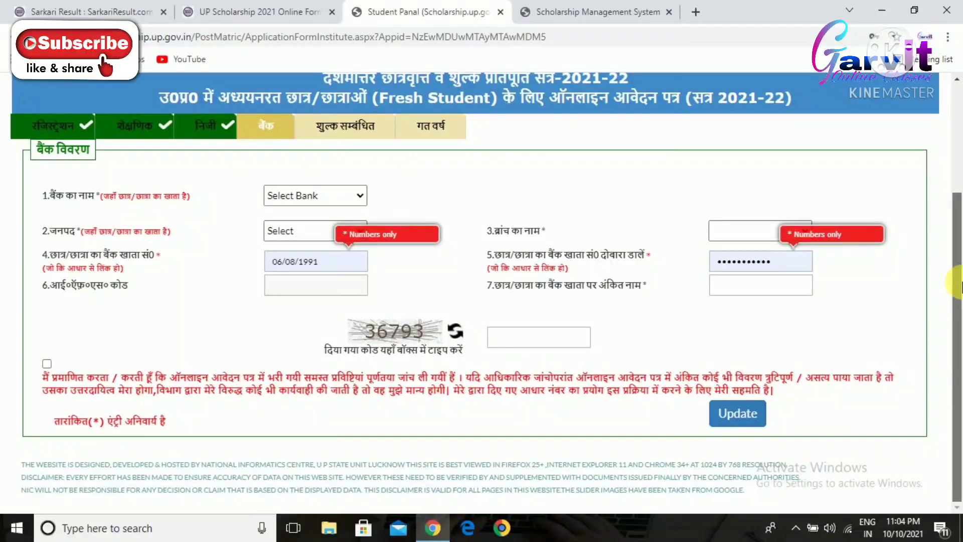
pyautogui.click(329, 197)
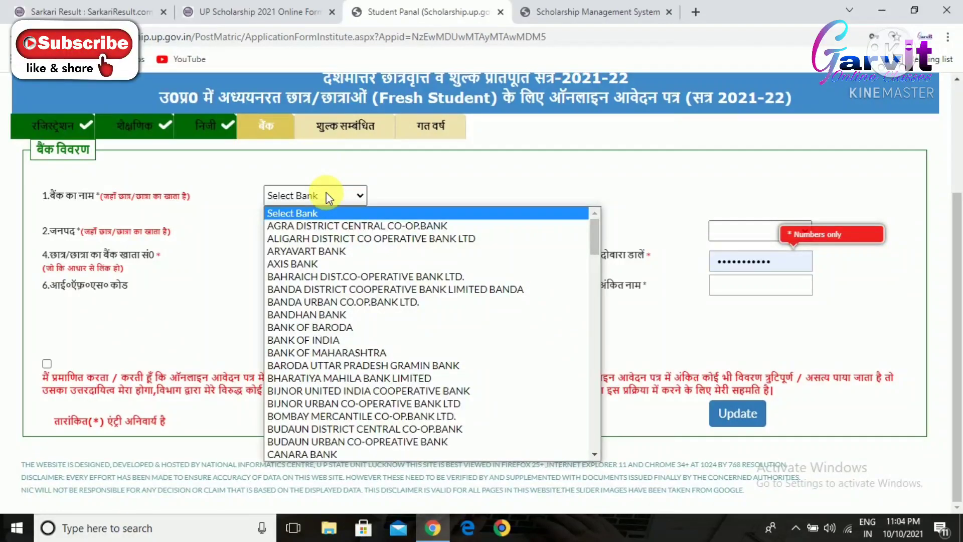
pyautogui.write('sh')
pyautogui.press('Down')
pyautogui.press('Down')
pyautogui.press('Down')
pyautogui.press('Down')
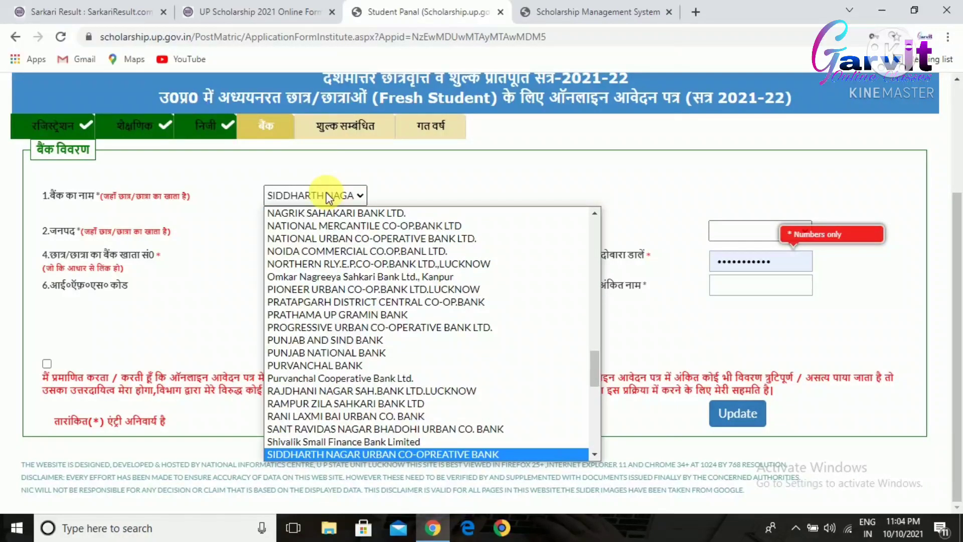
pyautogui.press('Down')
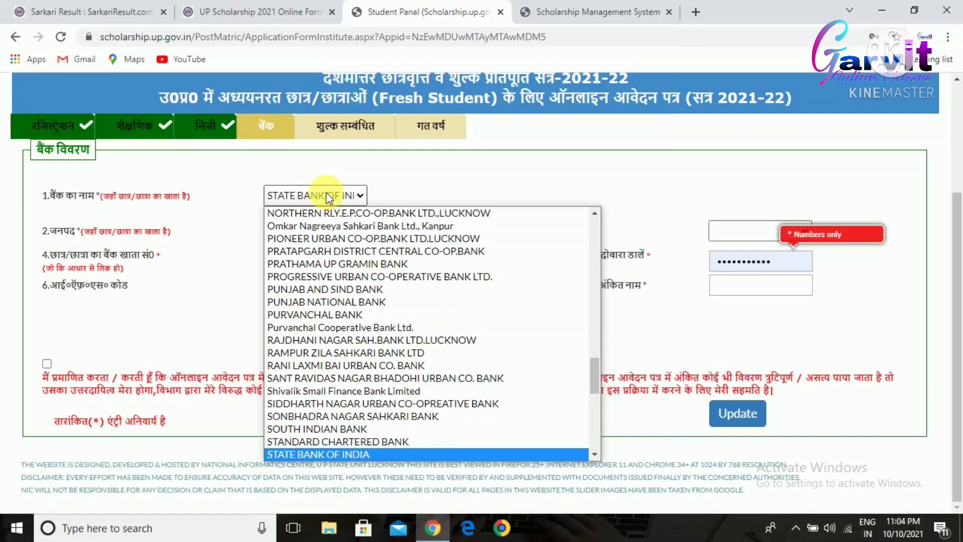
pyautogui.press('Return')
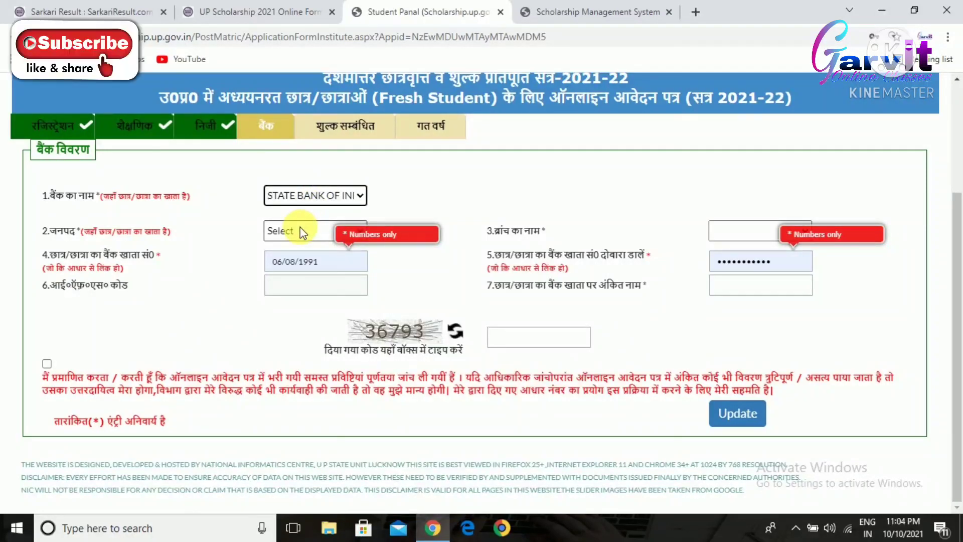
# Set the account's district (जनपद) to KanshiRam Nagar
pyautogui.click(300, 228)
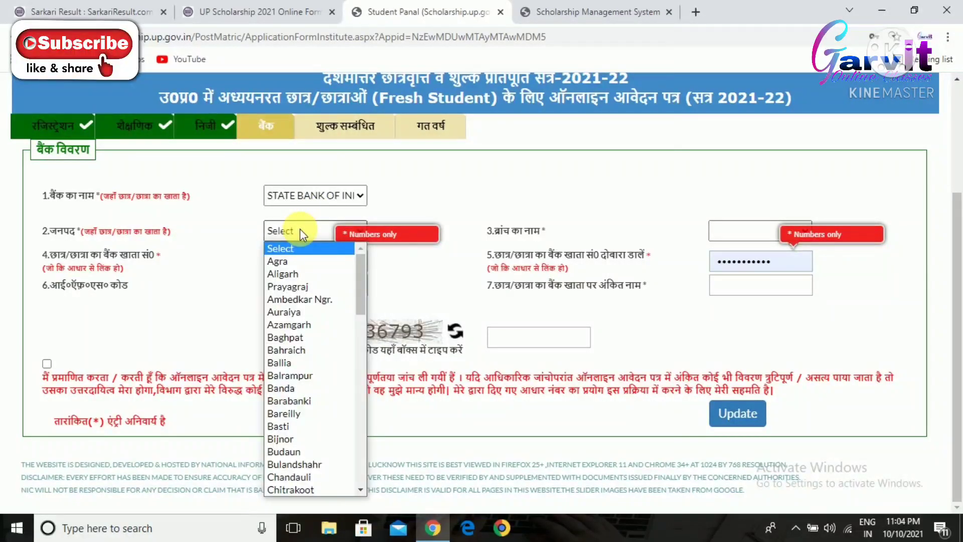
pyautogui.press('k')
pyautogui.press('Down')
pyautogui.press('Down')
pyautogui.press('Down')
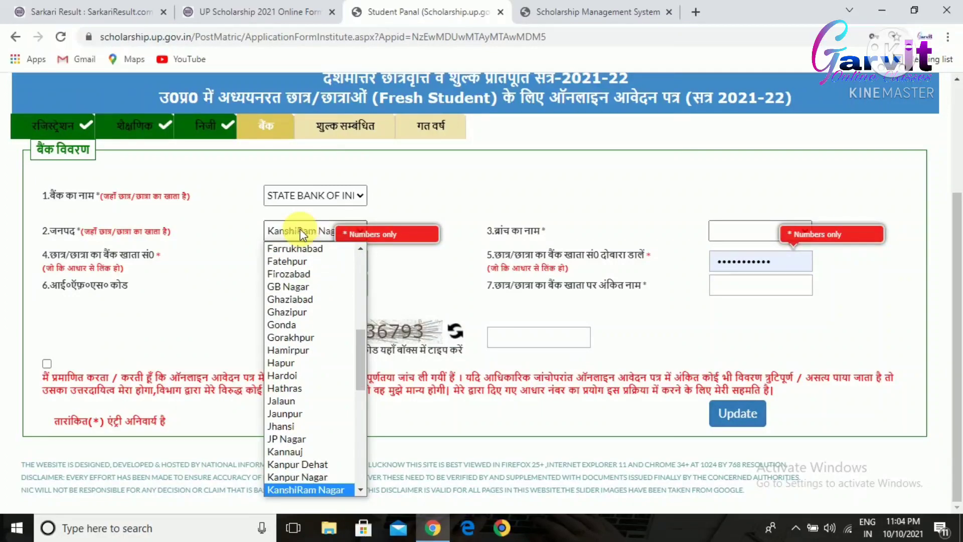
pyautogui.press('Return')
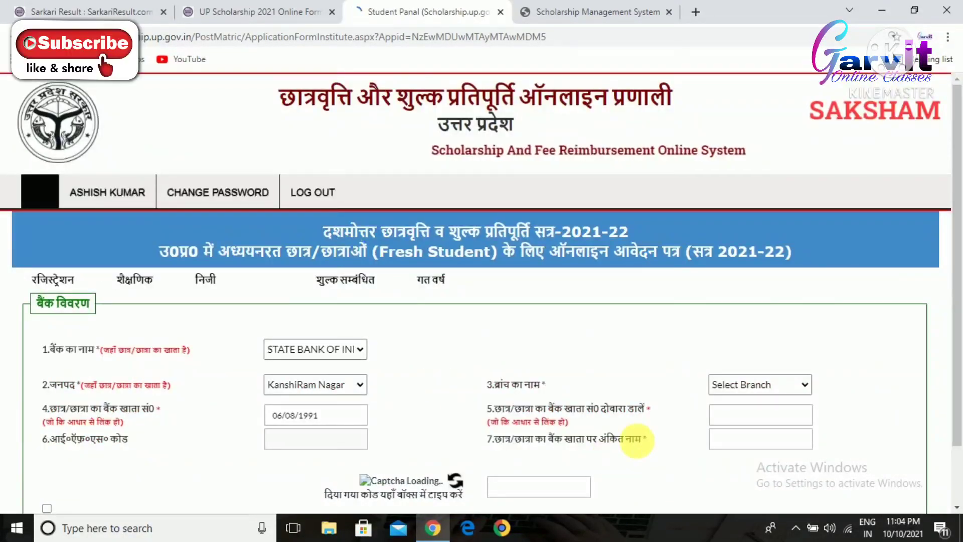
# Pick the account's bank branch and correct the wrong account number entry
pyautogui.moveTo(957, 303); pyautogui.dragTo(958, 387)
pyautogui.click(732, 271)
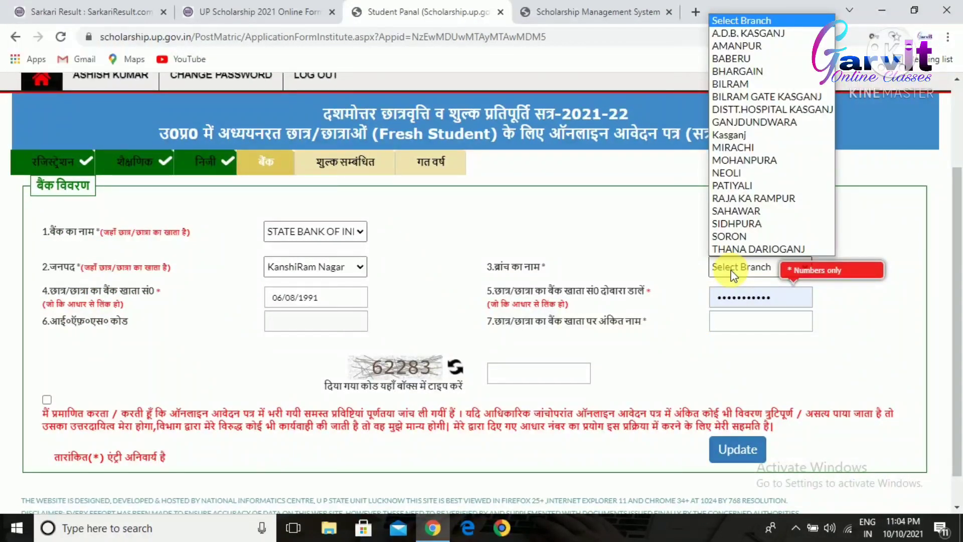
pyautogui.click(752, 108)
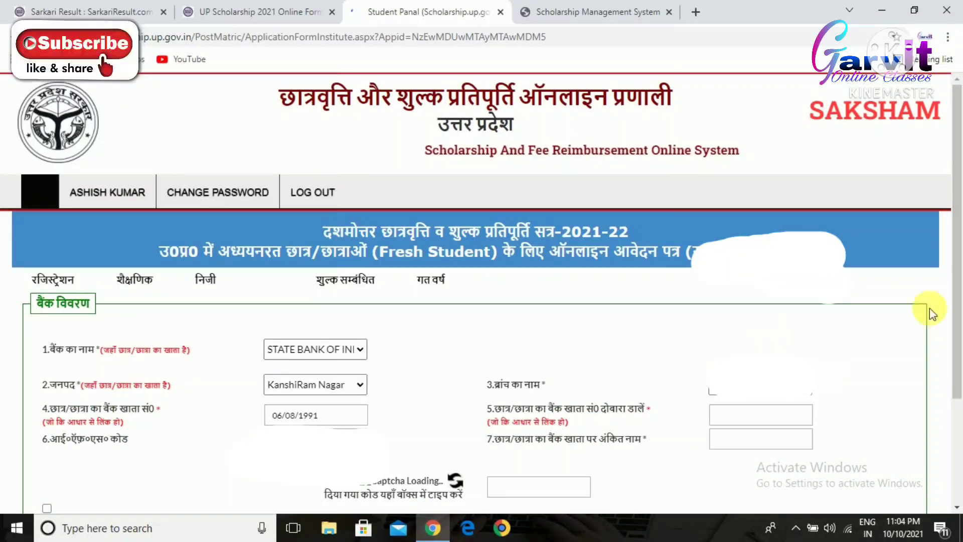
pyautogui.moveTo(959, 302); pyautogui.dragTo(960, 378)
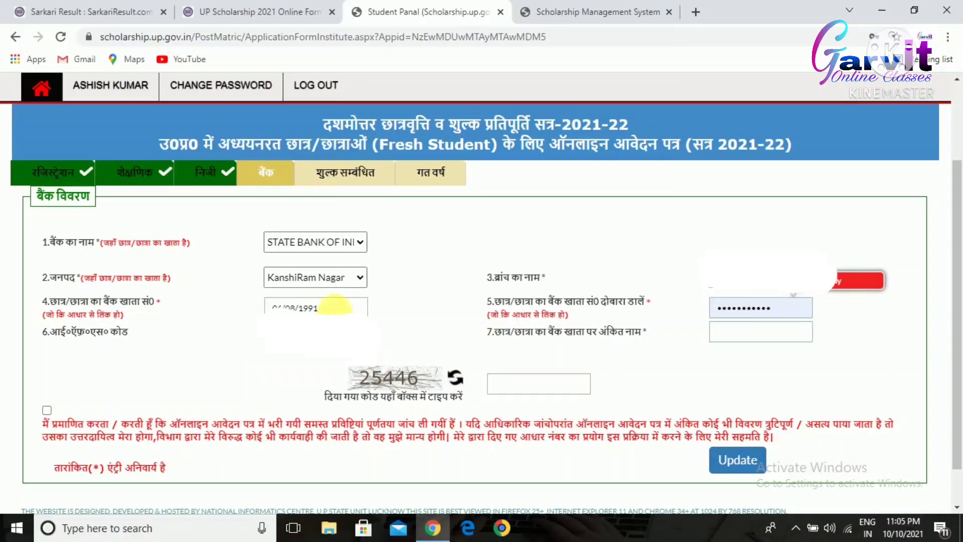
pyautogui.tripleClick(340, 312)
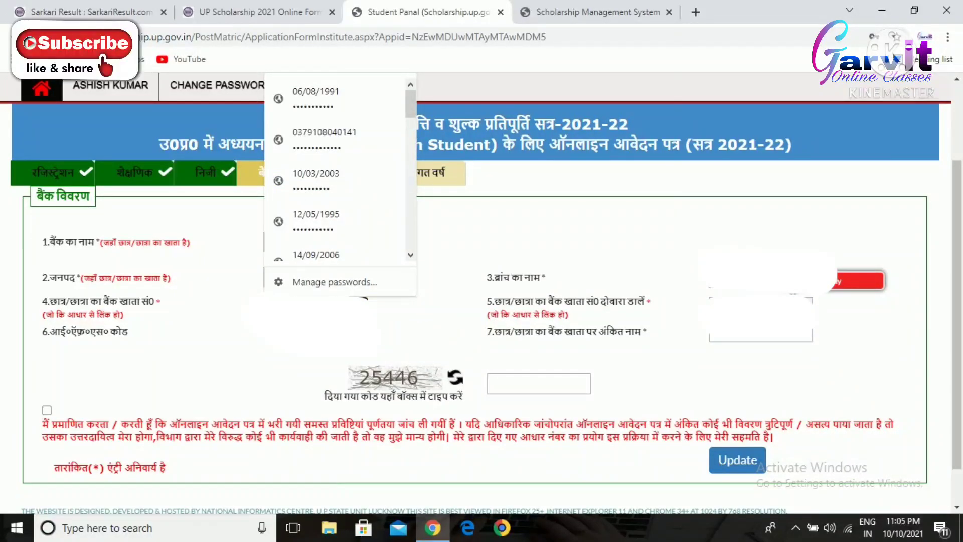
pyautogui.press('BackSpace')
pyautogui.press('BackSpace')
pyautogui.press('BackSpace')
pyautogui.press('BackSpace')
pyautogui.press('BackSpace')
pyautogui.press('BackSpace')
pyautogui.press('BackSpace')
pyautogui.press('BackSpace')
pyautogui.press('BackSpace')
pyautogui.press('BackSpace')
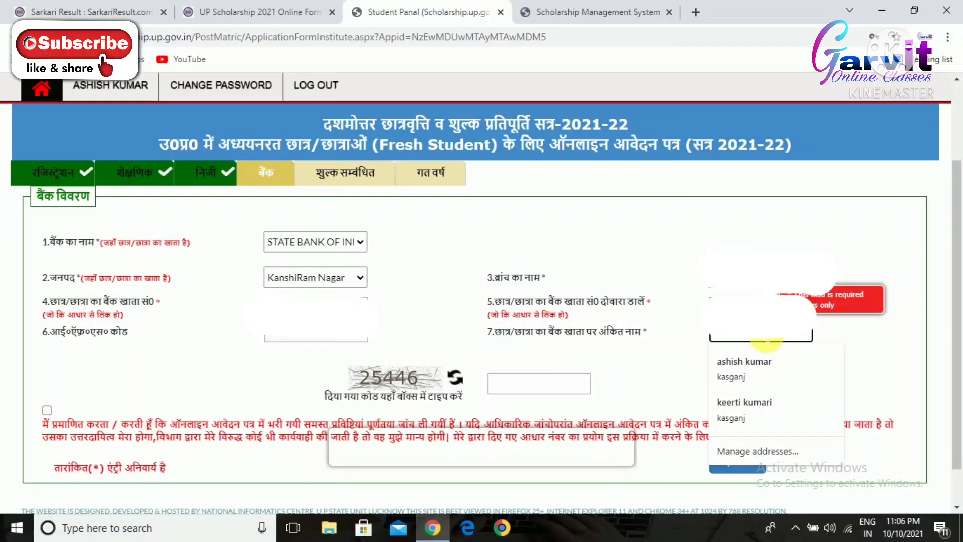
pyautogui.write('a')
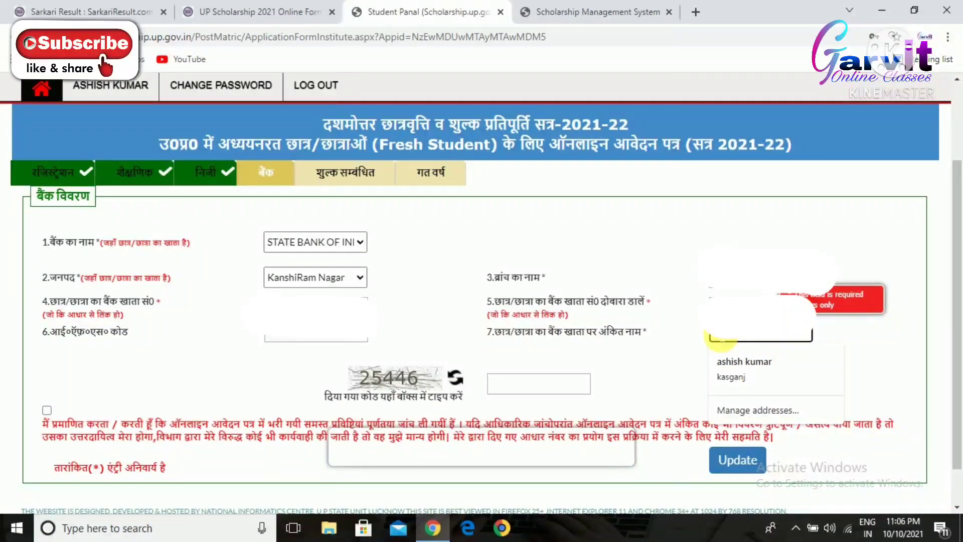
# Enter captcha 25446, accept the declaration and save the bank details
pyautogui.click(554, 385)
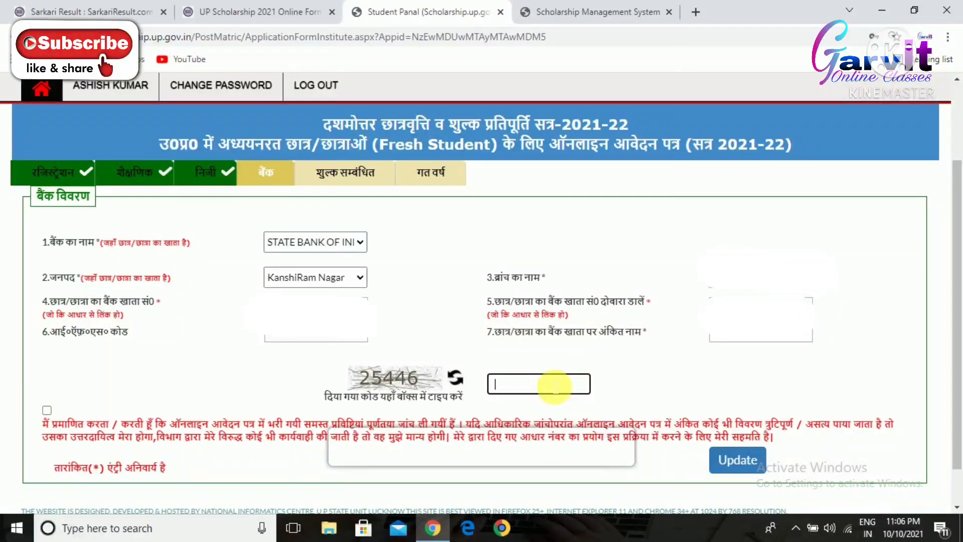
pyautogui.write('25446')
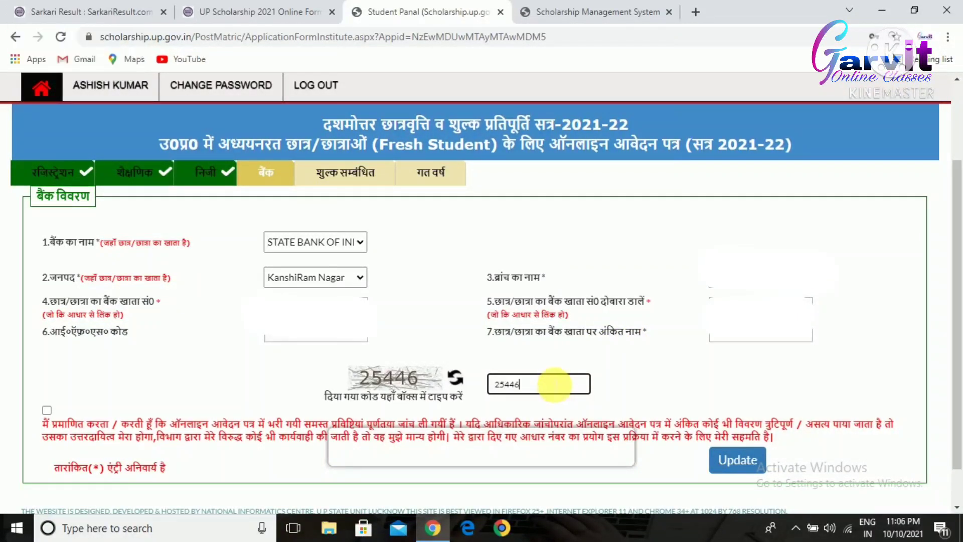
pyautogui.click(46, 410)
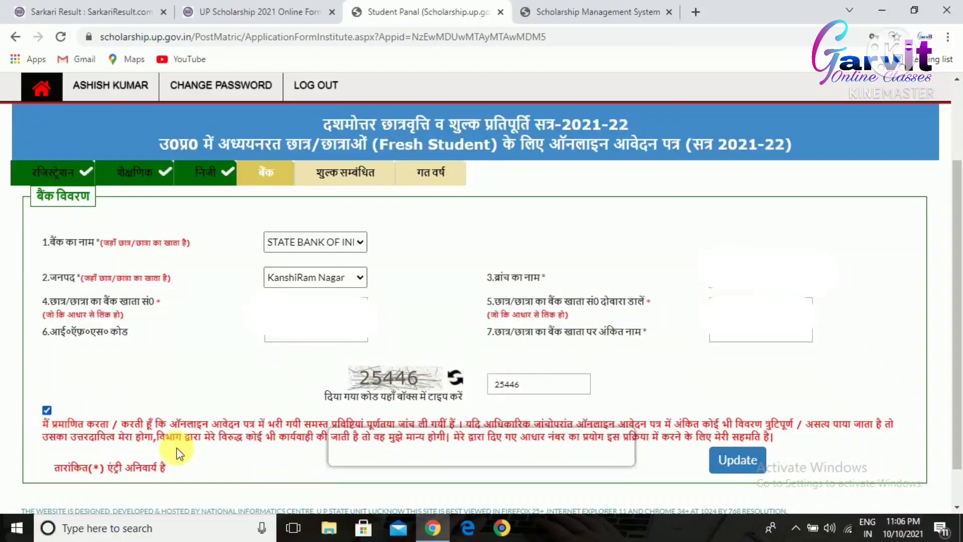
pyautogui.click(727, 460)
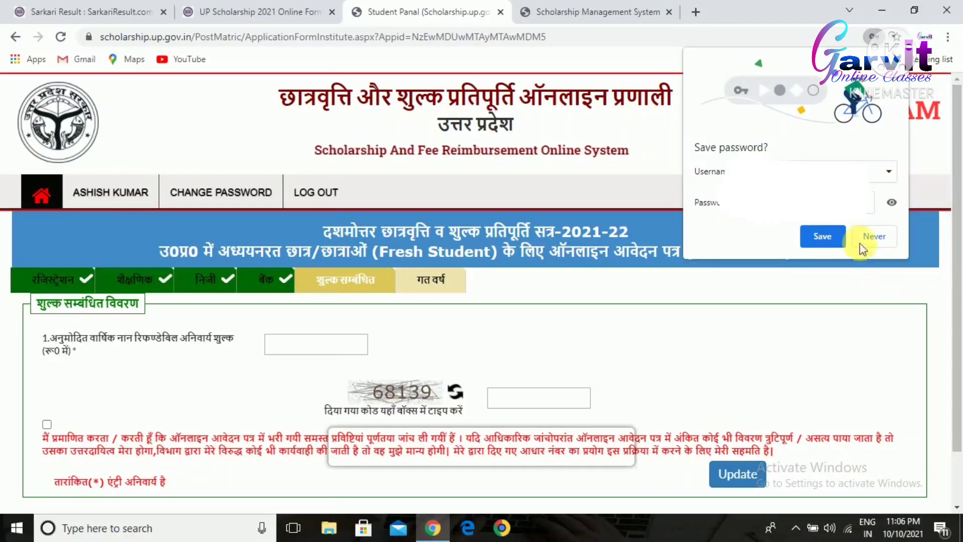
# Decline the browser's password prompt and enter 41000 as the annual non-refundable fee
pyautogui.click(865, 242)
pyautogui.scroll(-1, 958, 266)
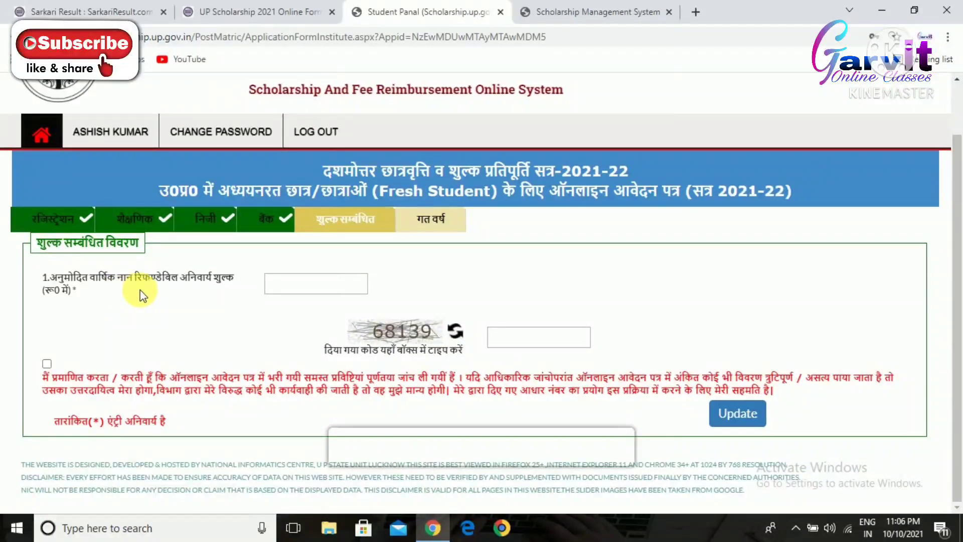
pyautogui.click(295, 285)
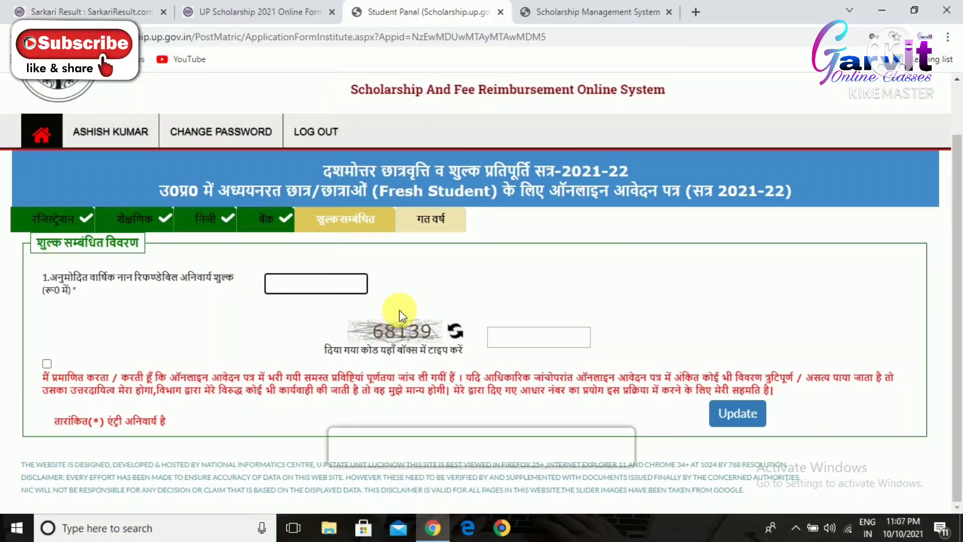
pyautogui.write('41')
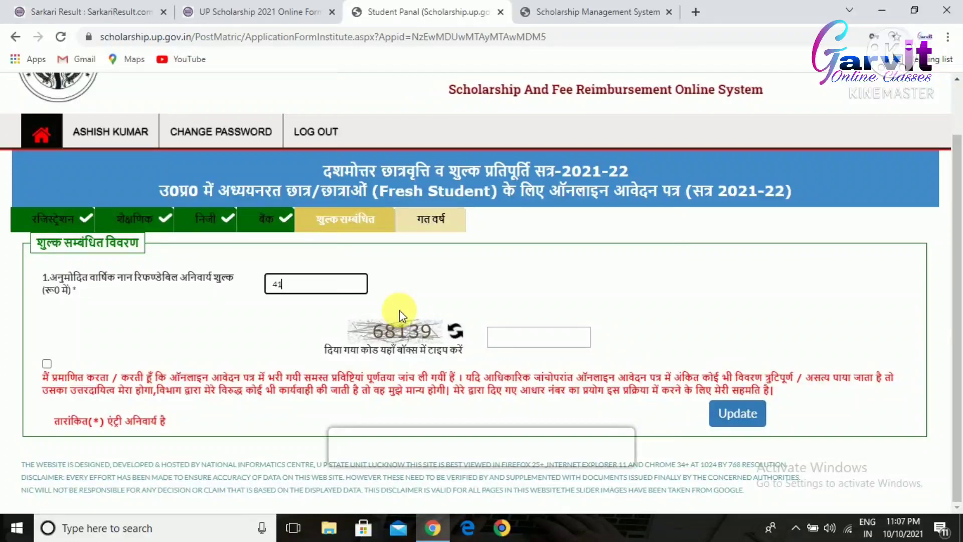
pyautogui.write('000')
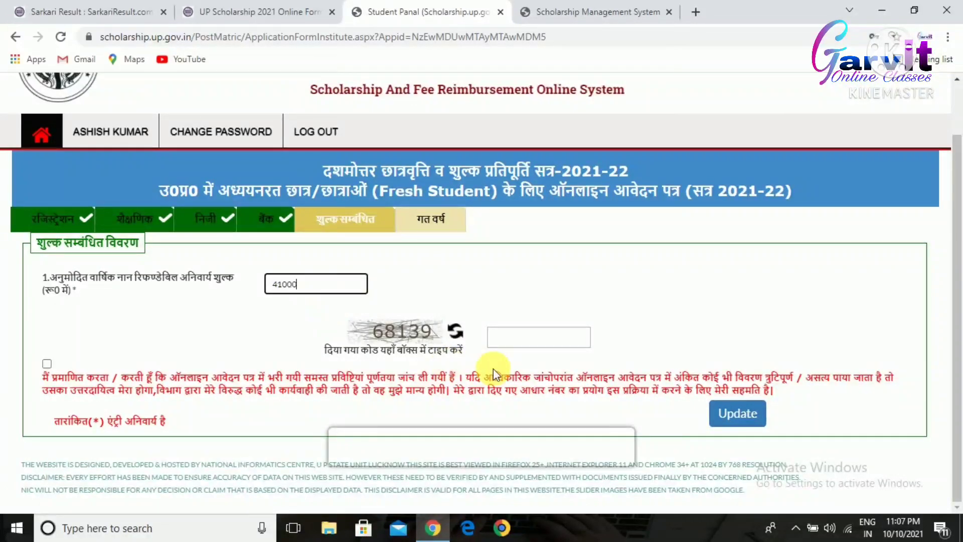
# Enter the captcha code, accept the declaration and save the fee details
pyautogui.click(540, 340)
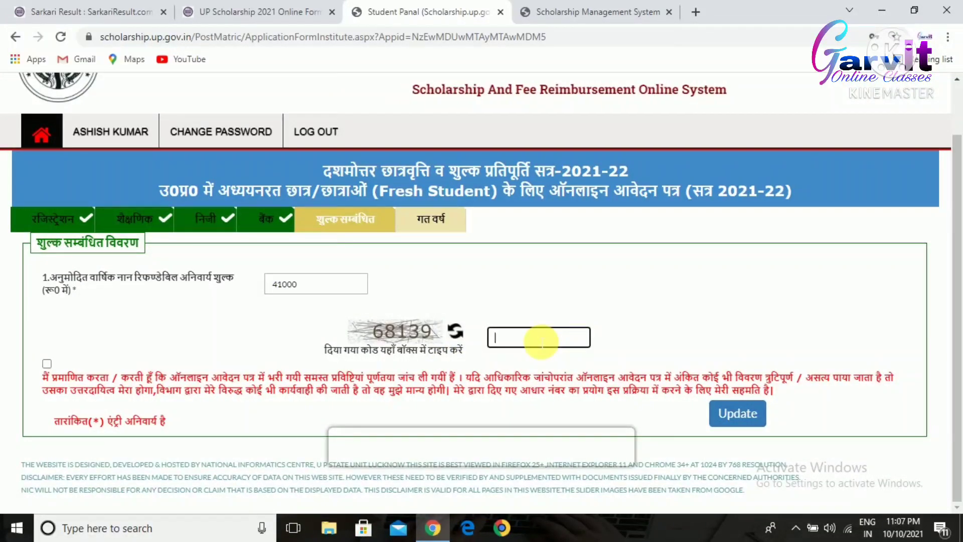
pyautogui.write('68')
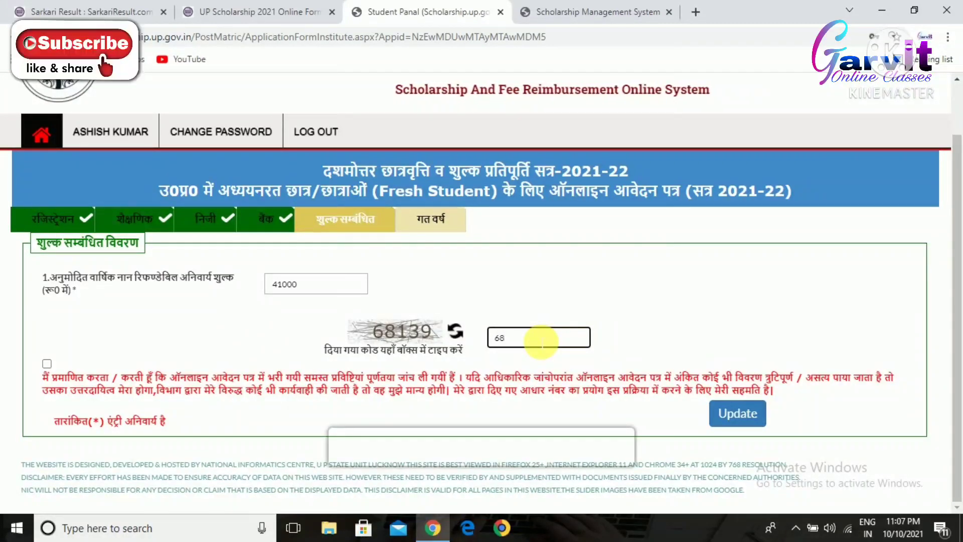
pyautogui.write('139')
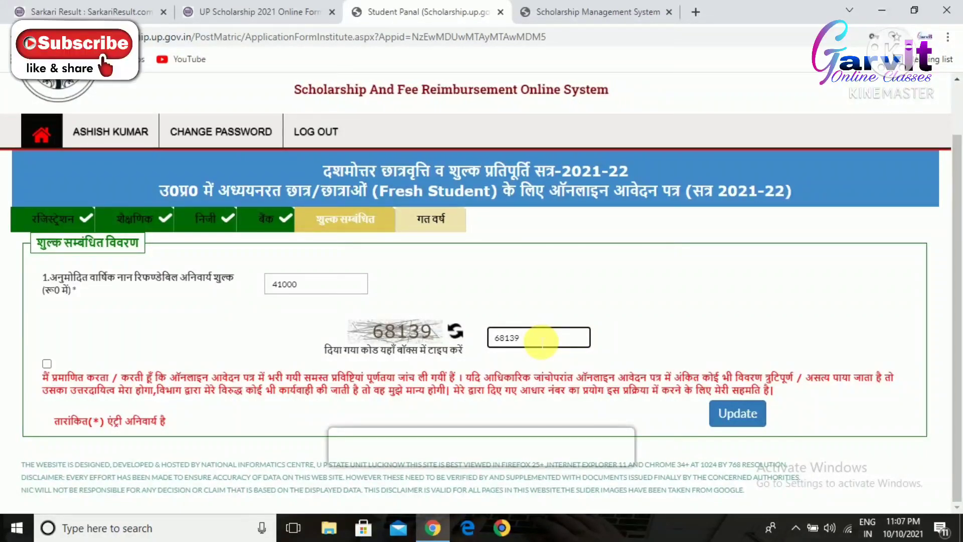
pyautogui.click(47, 364)
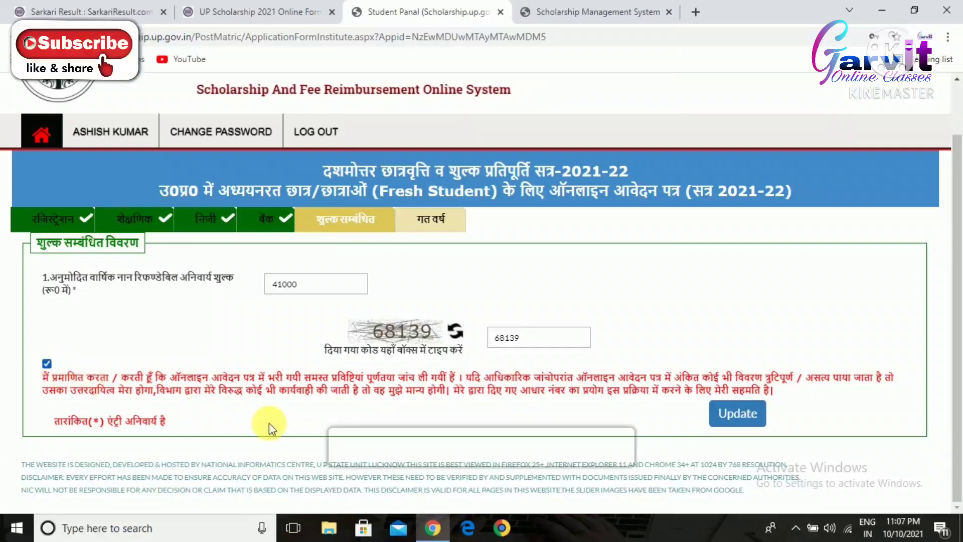
pyautogui.click(738, 413)
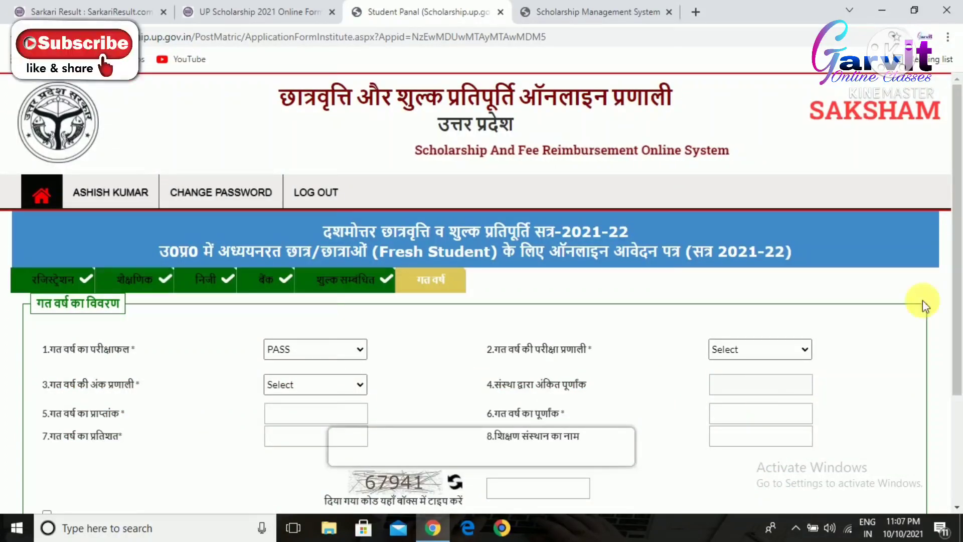
# Set last year's exam system to semester and marking system to annual exam marks
pyautogui.moveTo(958, 266); pyautogui.dragTo(961, 351)
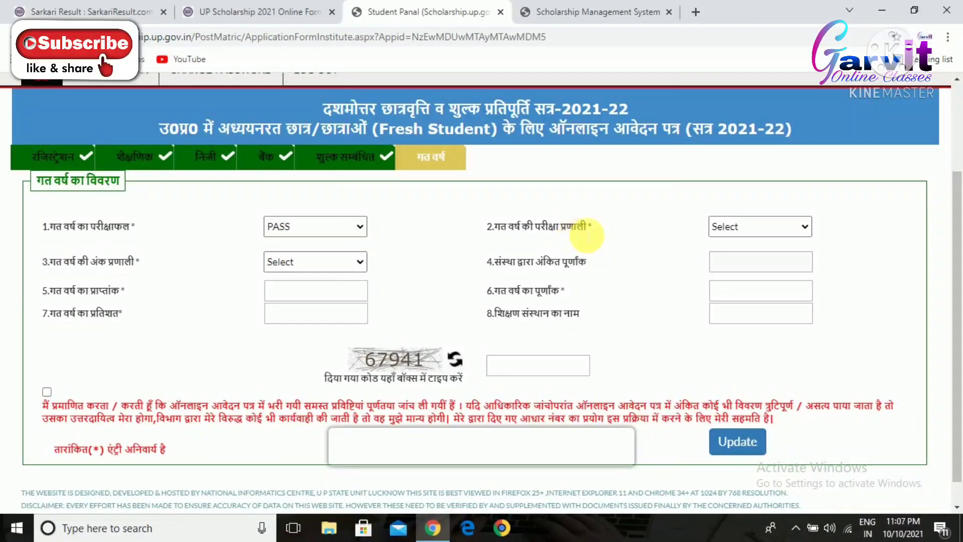
pyautogui.click(741, 227)
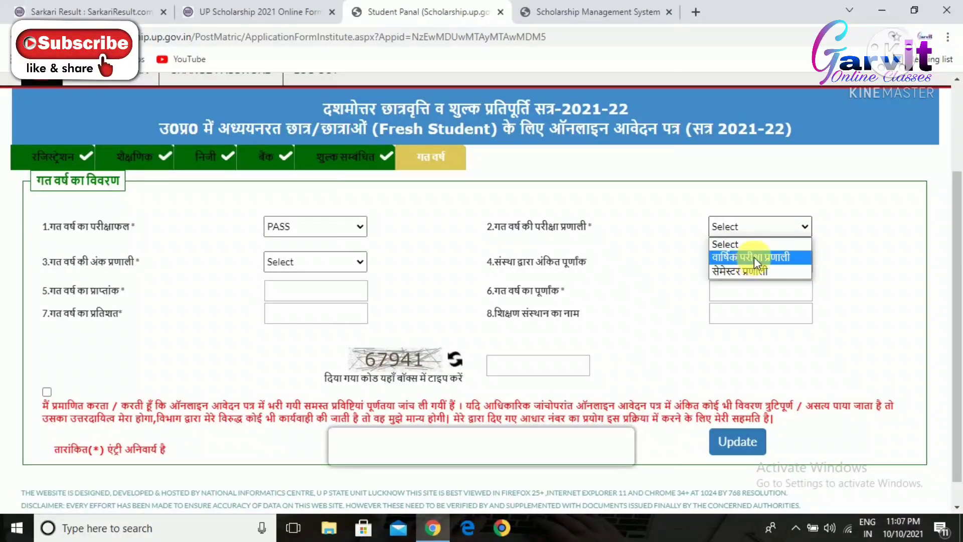
pyautogui.click(754, 271)
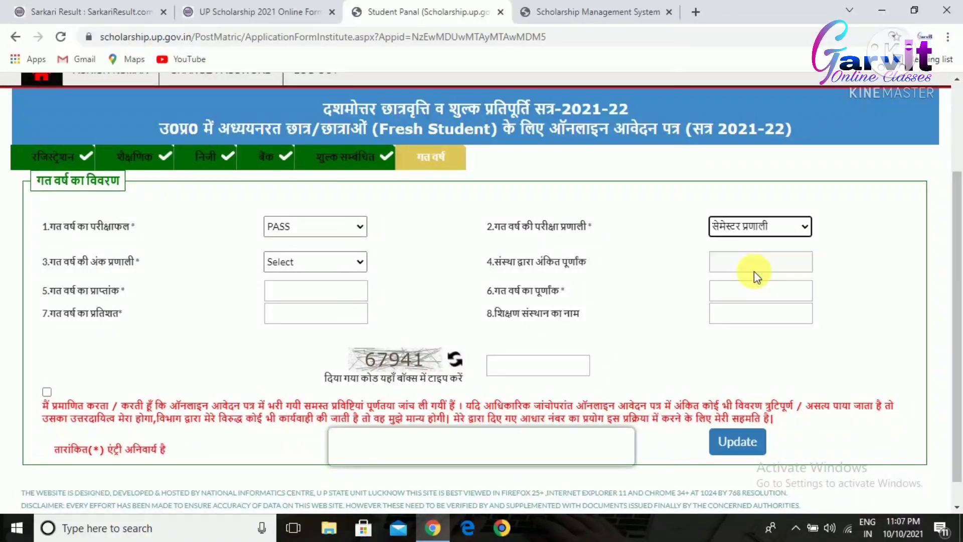
pyautogui.click(312, 264)
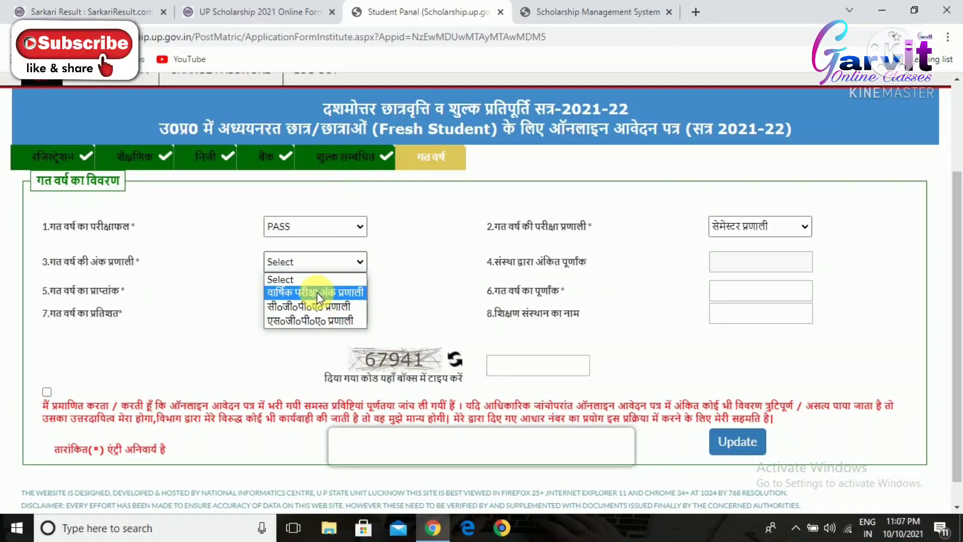
pyautogui.click(317, 294)
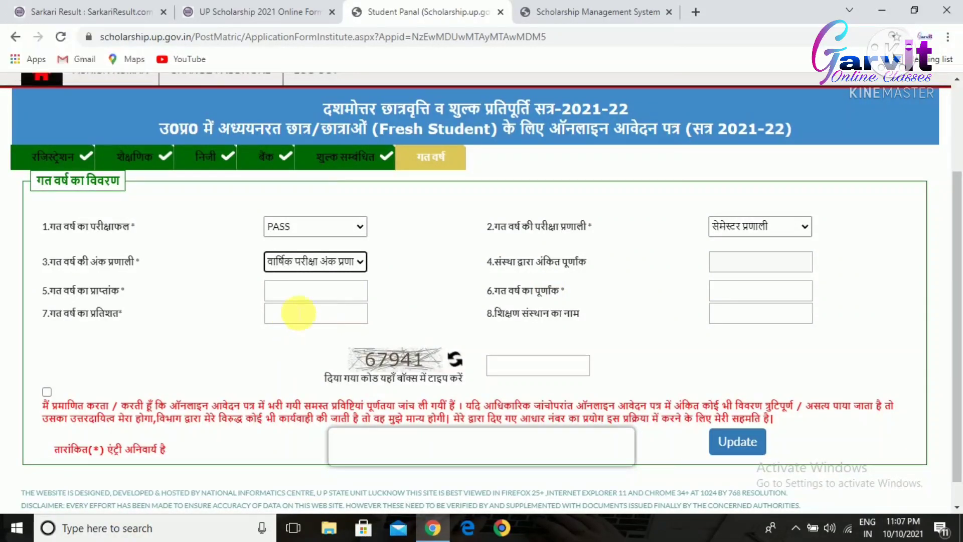
# Fill in last year's obtained and total marks and the previous institution's name
pyautogui.press('Tab')
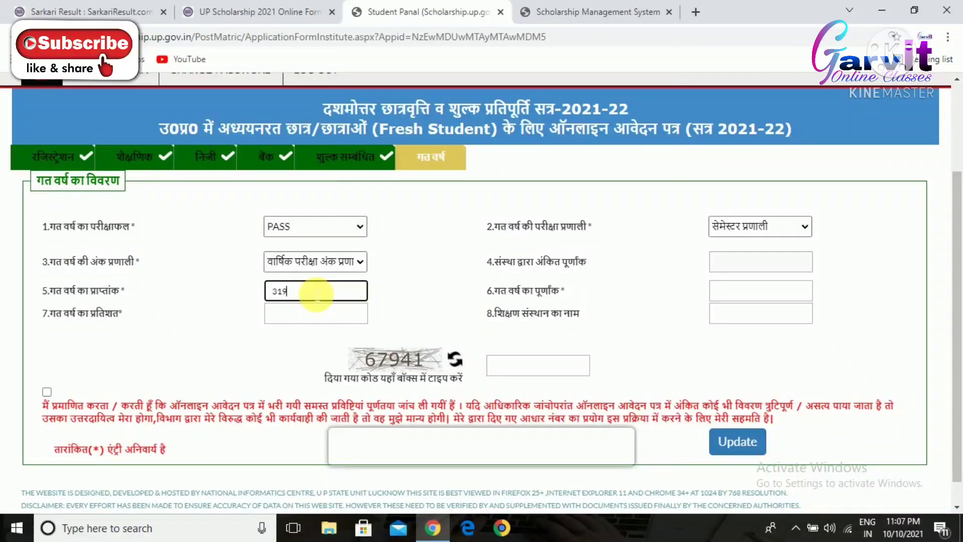
pyautogui.click(762, 296)
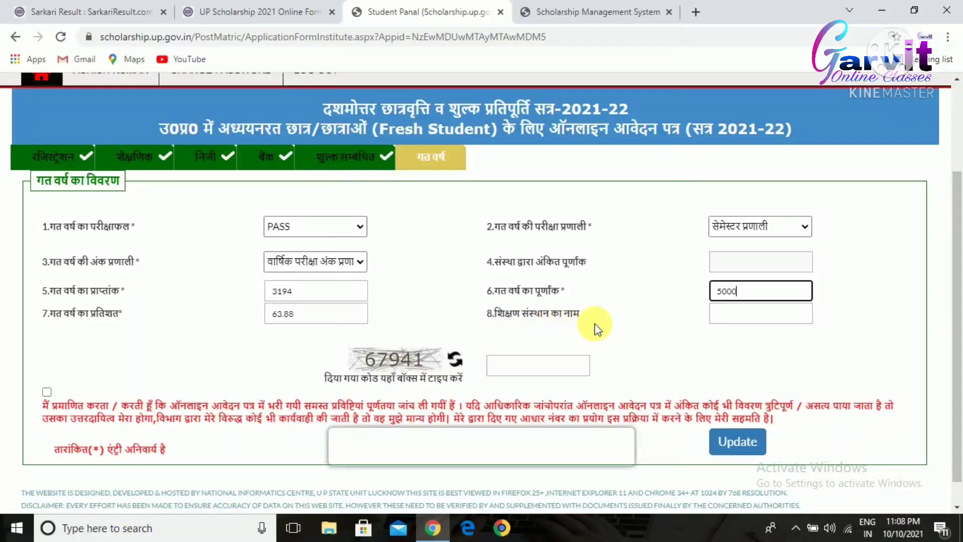
pyautogui.click(744, 321)
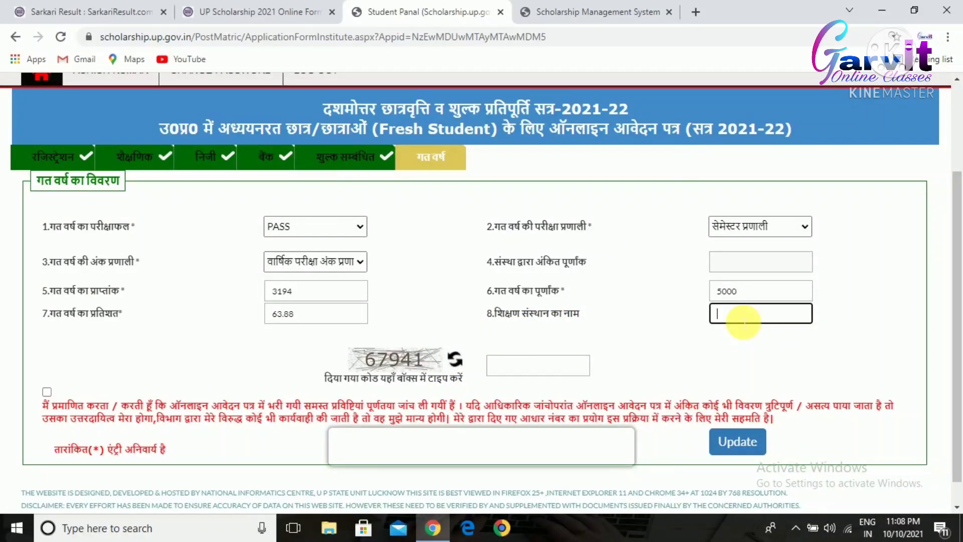
pyautogui.write('RI A')
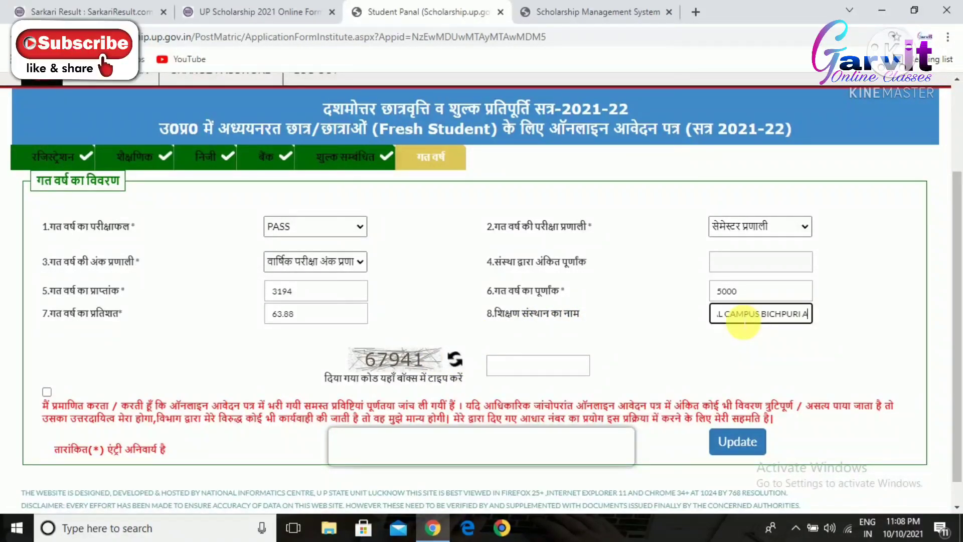
pyautogui.write('GRA')
# Enter the captcha, accept the declaration and save last year's details
pyautogui.click(555, 368)
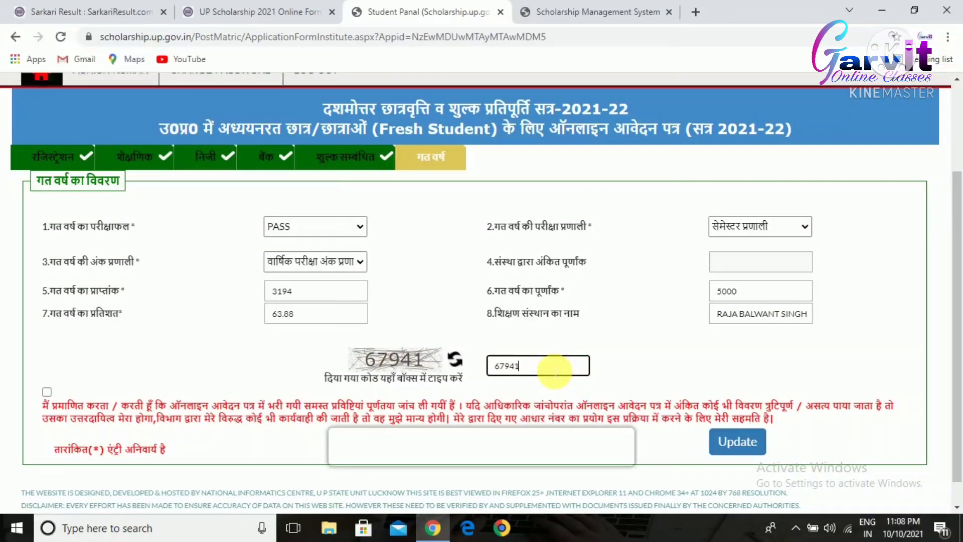
pyautogui.click(46, 394)
pyautogui.click(745, 443)
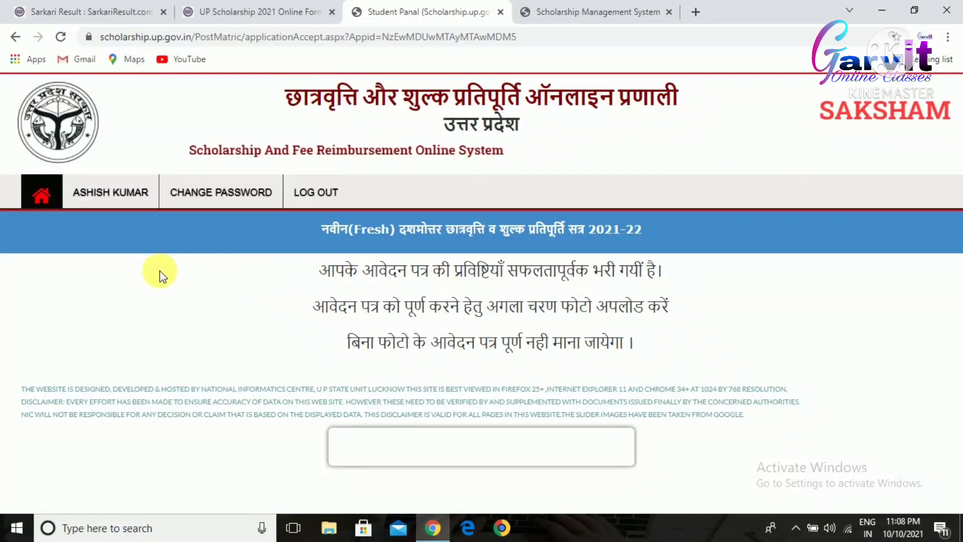
# Go back to the student home page and open the फोटो अपलोड करें (photo upload) step
pyautogui.click(44, 203)
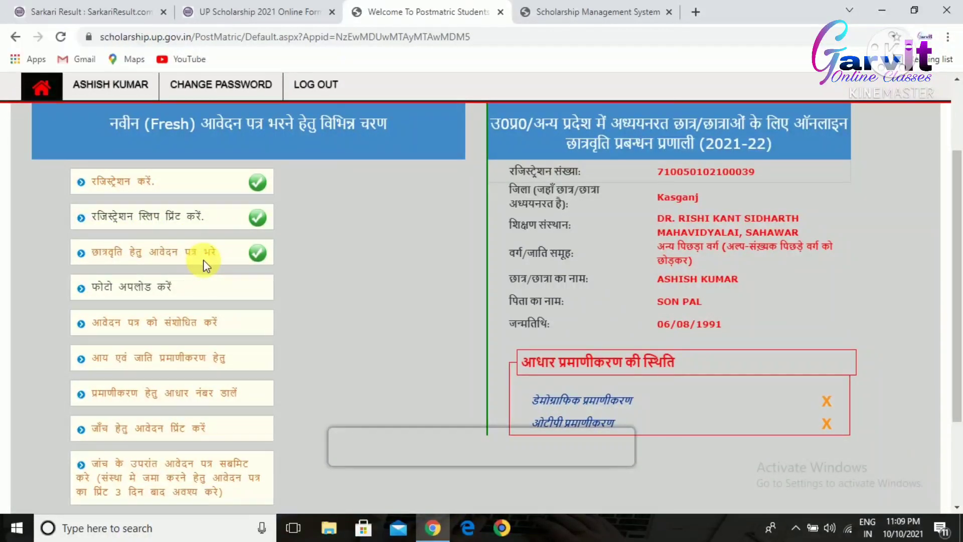
pyautogui.click(143, 291)
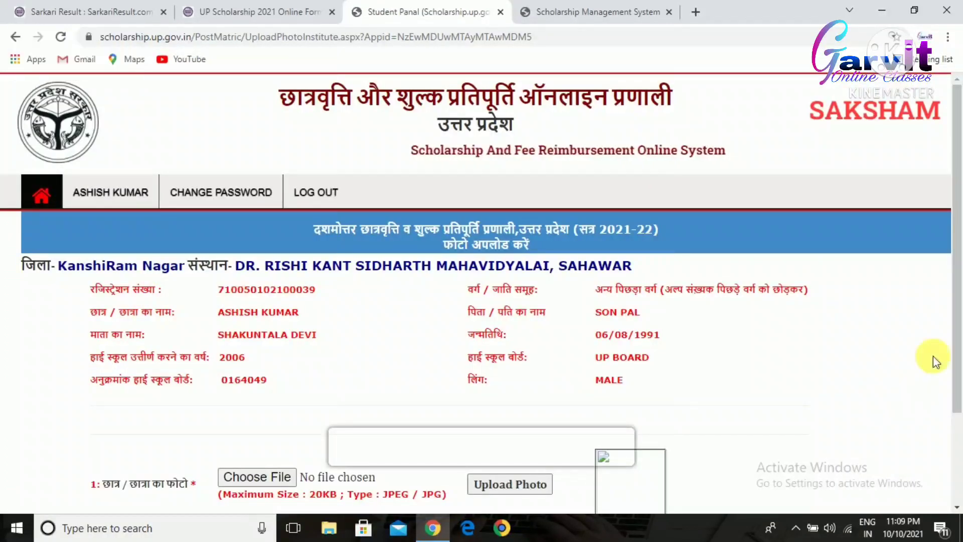
# Upload '5x7 (3) copy' from Downloads as the student photo and acknowledge the success alert
pyautogui.moveTo(959, 307); pyautogui.dragTo(962, 323)
pyautogui.scroll(-2, 958, 326)
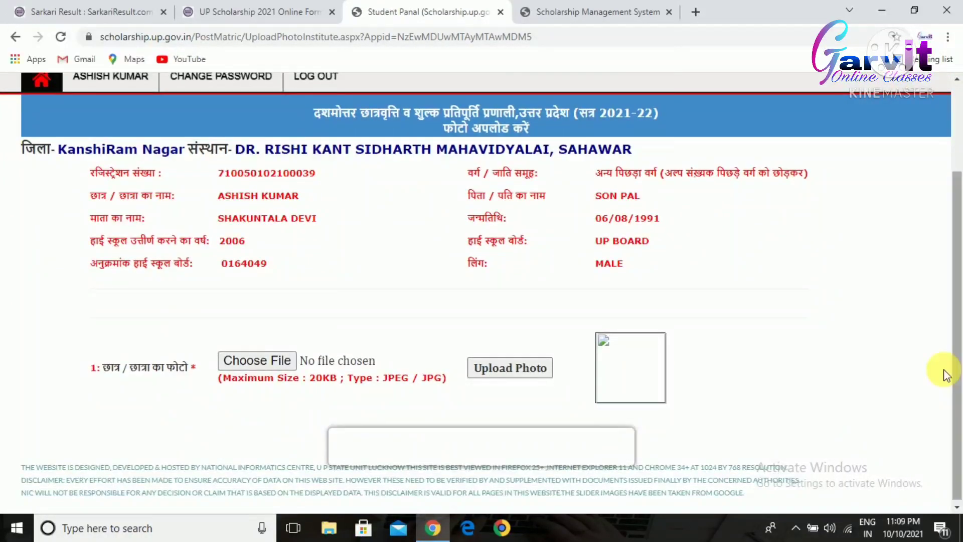
pyautogui.click(263, 361)
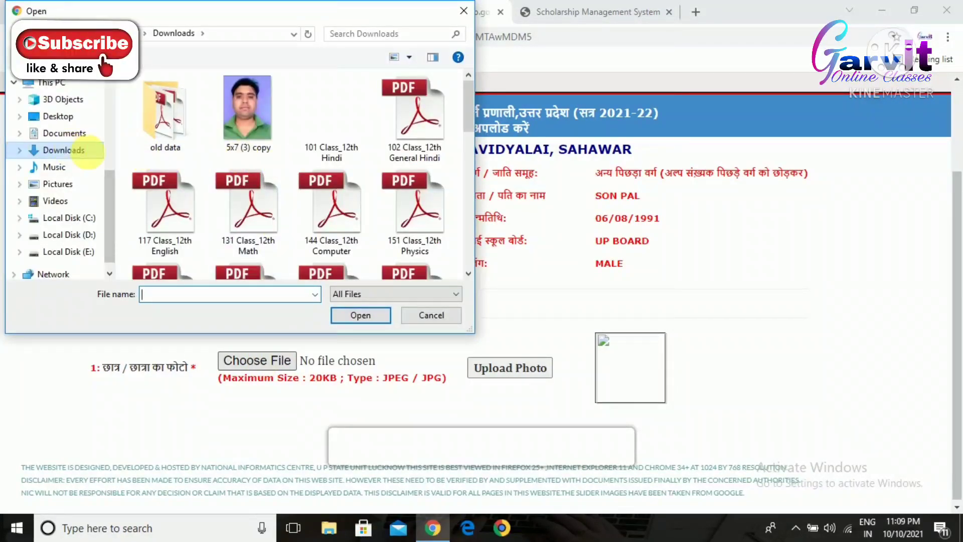
pyautogui.moveTo(252, 112)
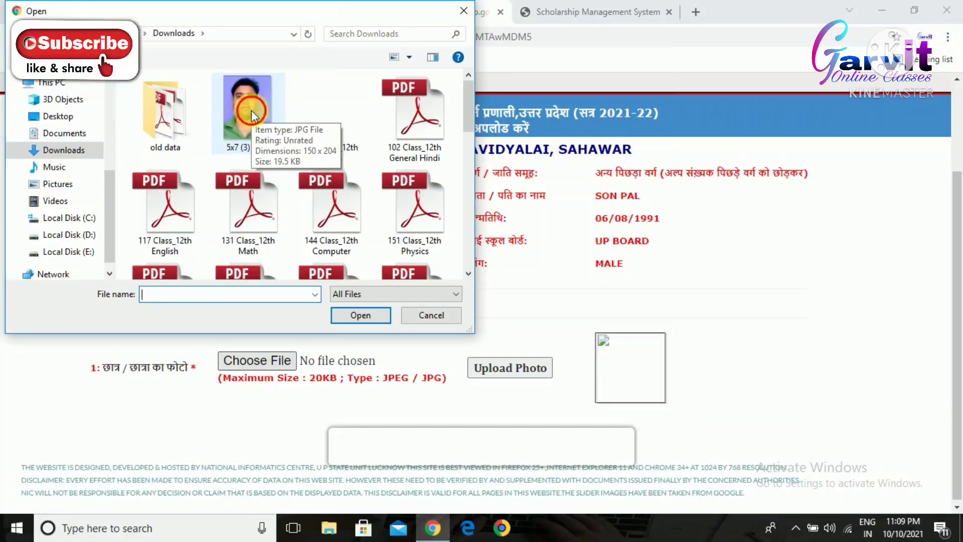
pyautogui.click(251, 111)
pyautogui.click(346, 315)
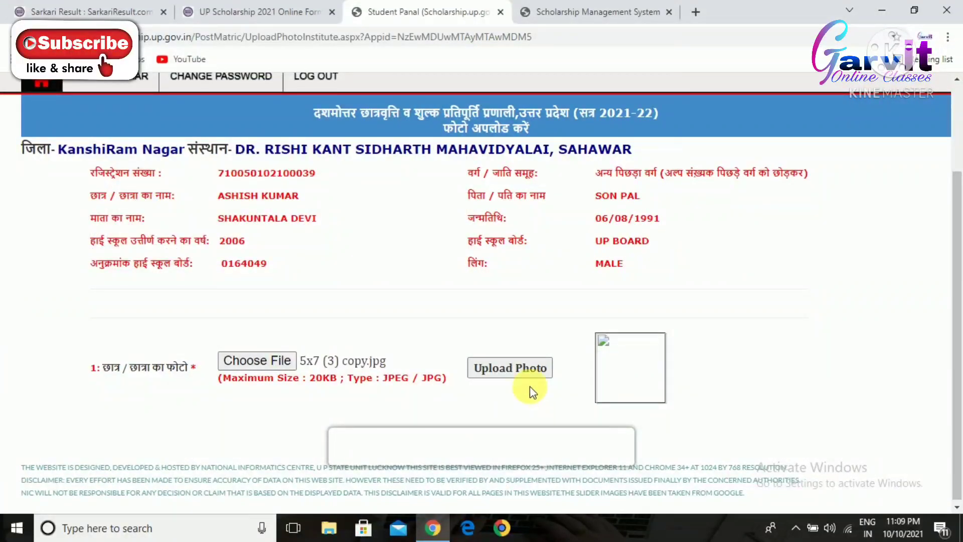
pyautogui.click(531, 374)
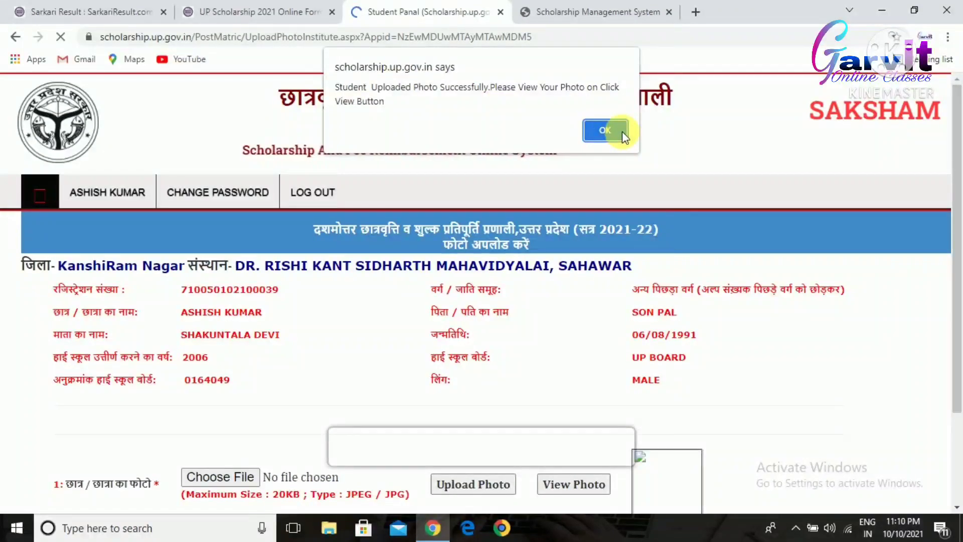
pyautogui.click(604, 131)
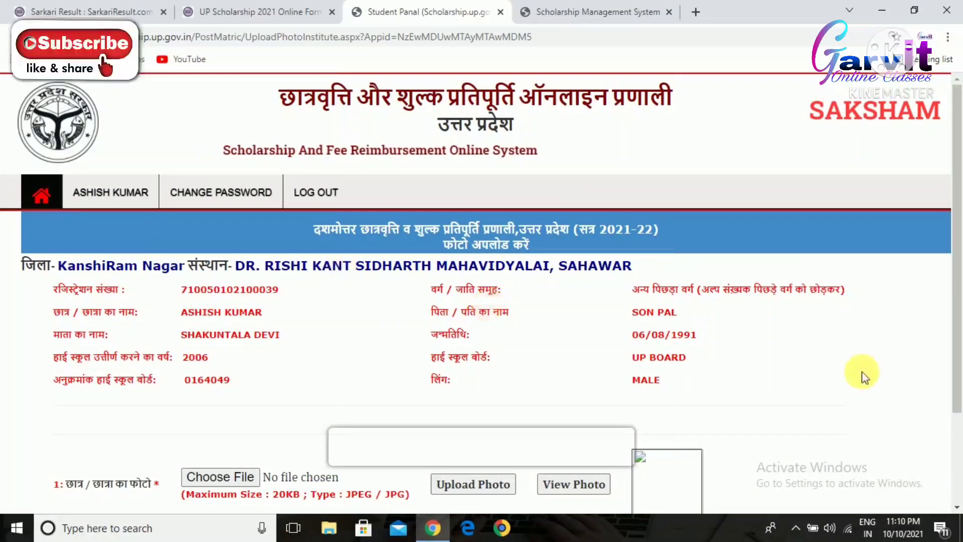
pyautogui.click(45, 196)
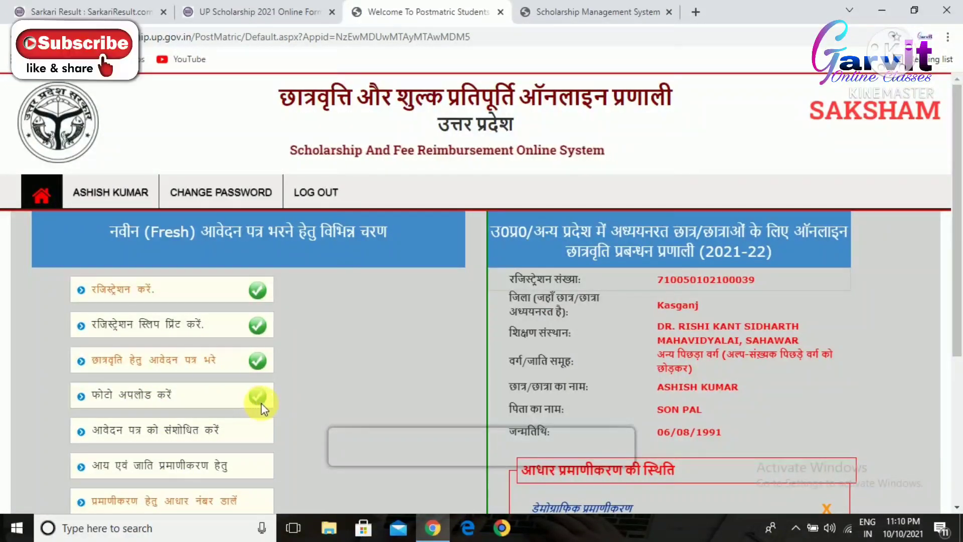
# From the dashboard, open the 'आय एवं जाति प्रमाणीकरण हेतु' income and caste verification link
pyautogui.click(957, 409)
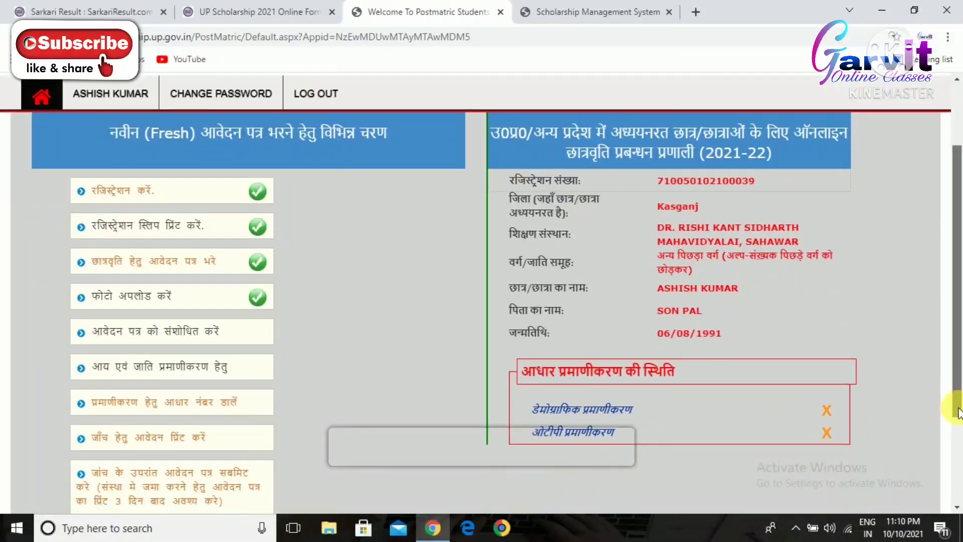
pyautogui.scroll(-1, 957, 409)
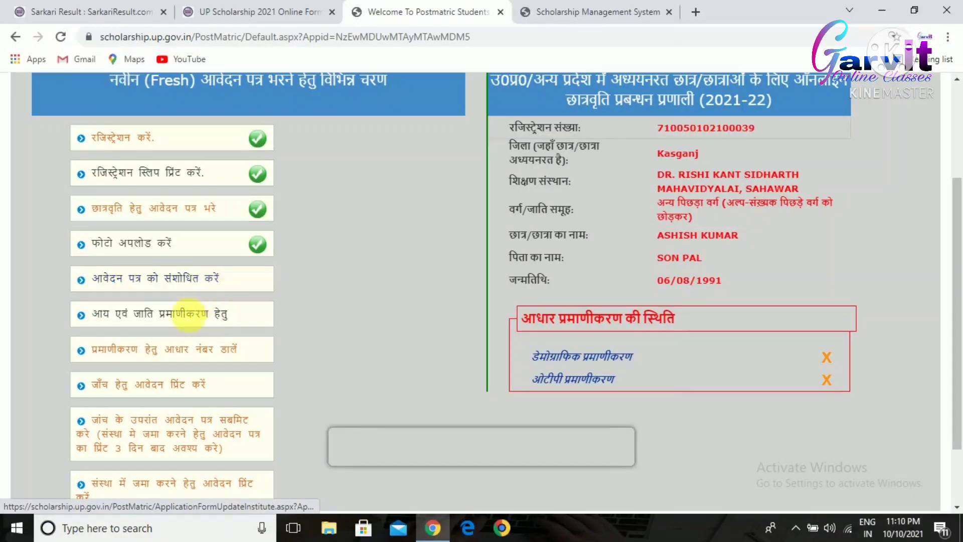
pyautogui.click(194, 323)
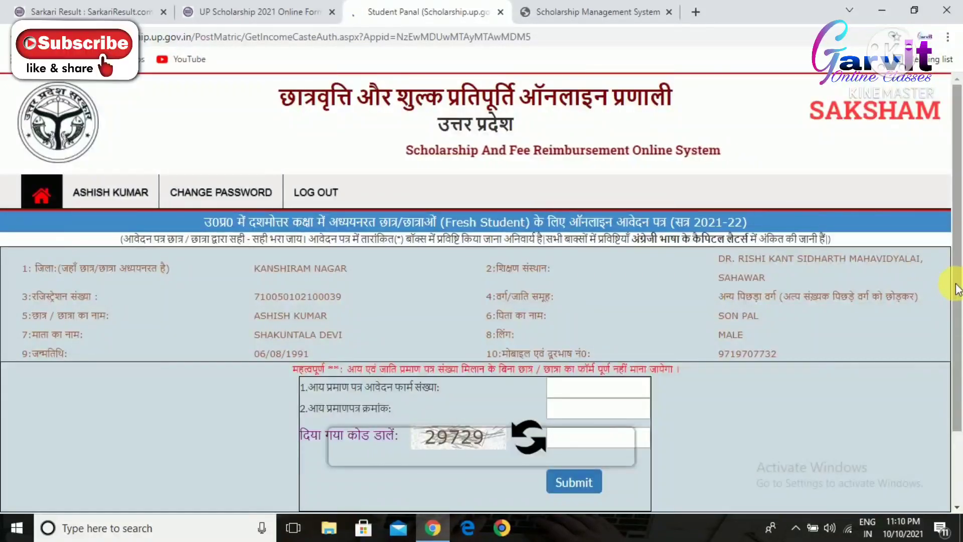
# Enter the income certificate application and certificate numbers plus the captcha, and submit for e-District matching
pyautogui.moveTo(956, 286); pyautogui.dragTo(958, 396)
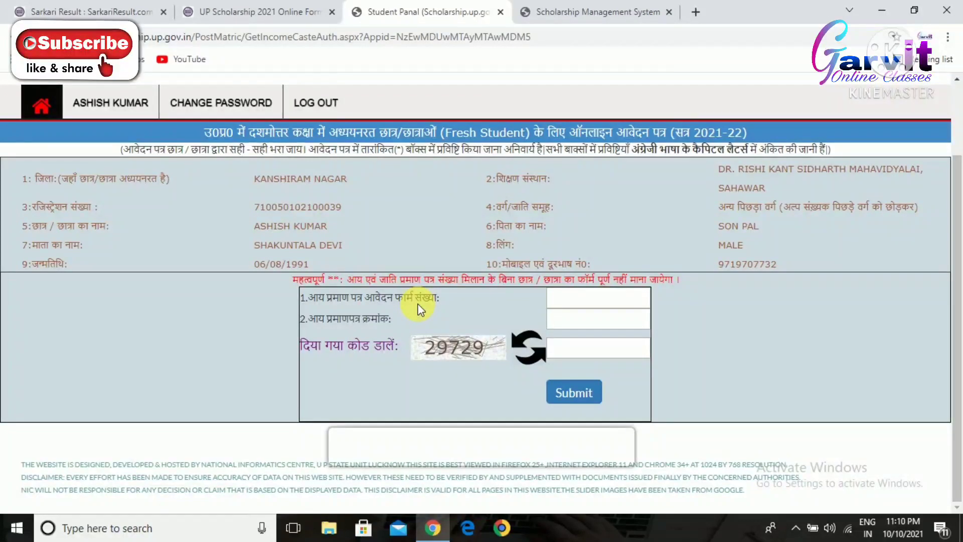
pyautogui.click(583, 301)
pyautogui.hotkey('ctrl', 'v')
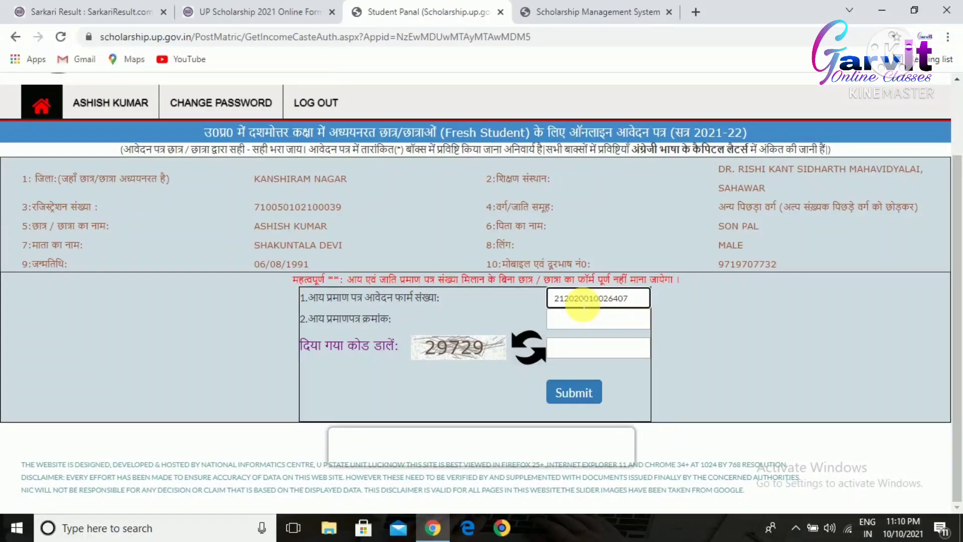
pyautogui.click(613, 321)
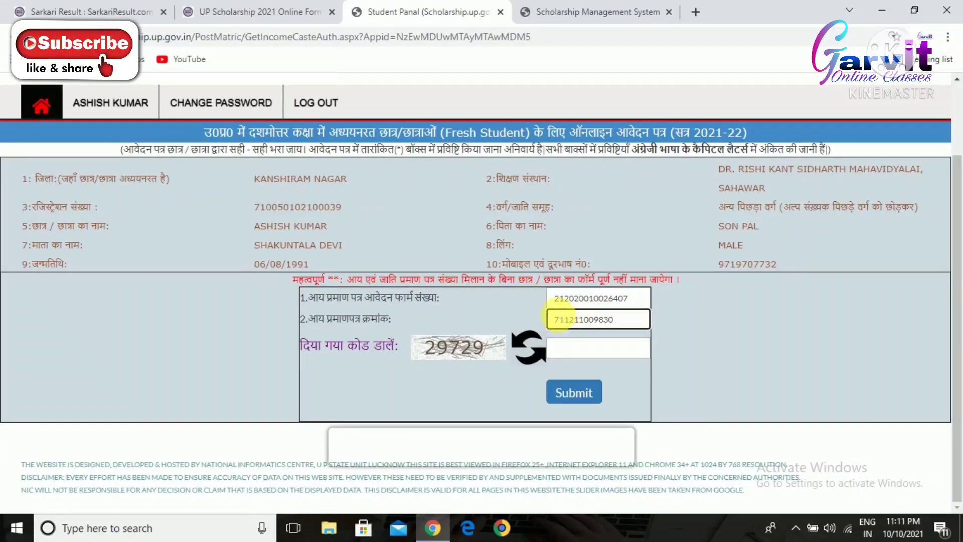
pyautogui.click(638, 301)
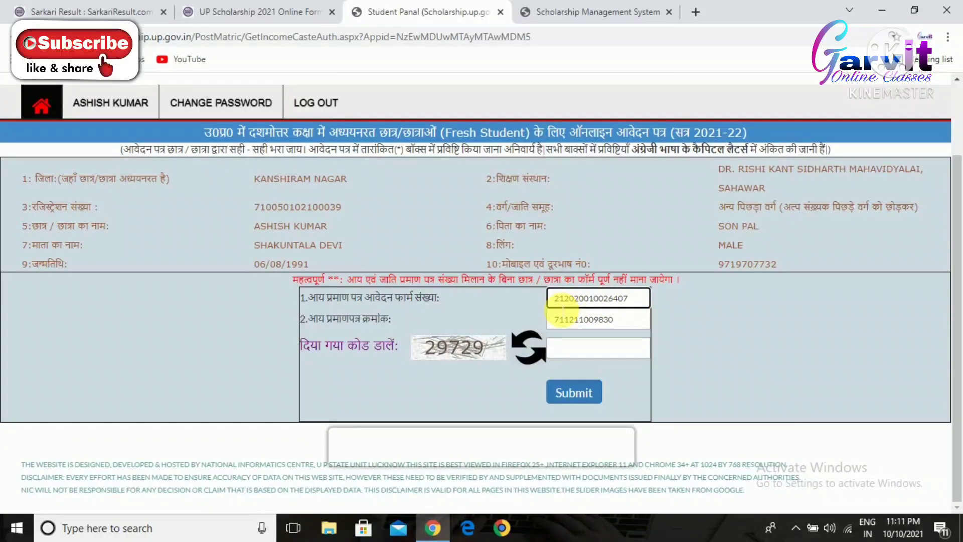
pyautogui.click(574, 354)
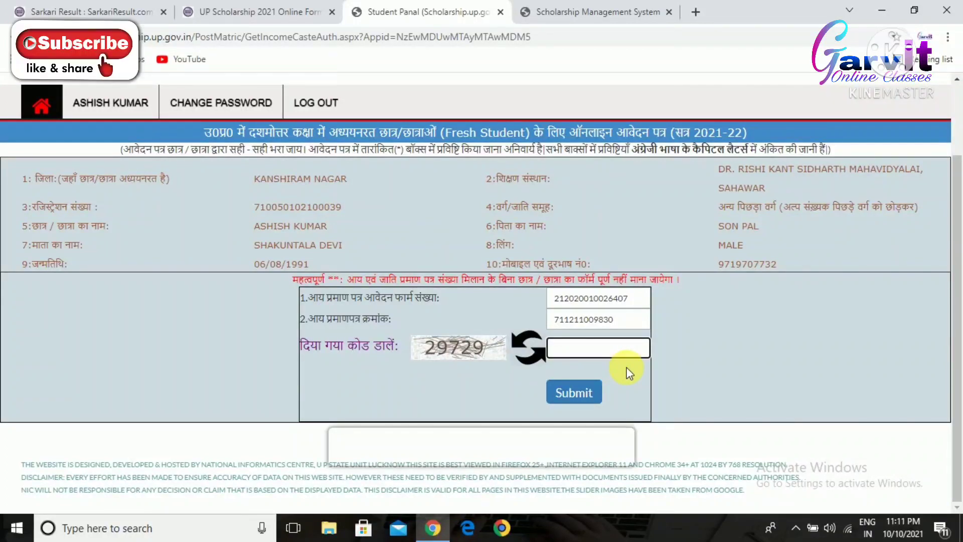
pyautogui.write('29729')
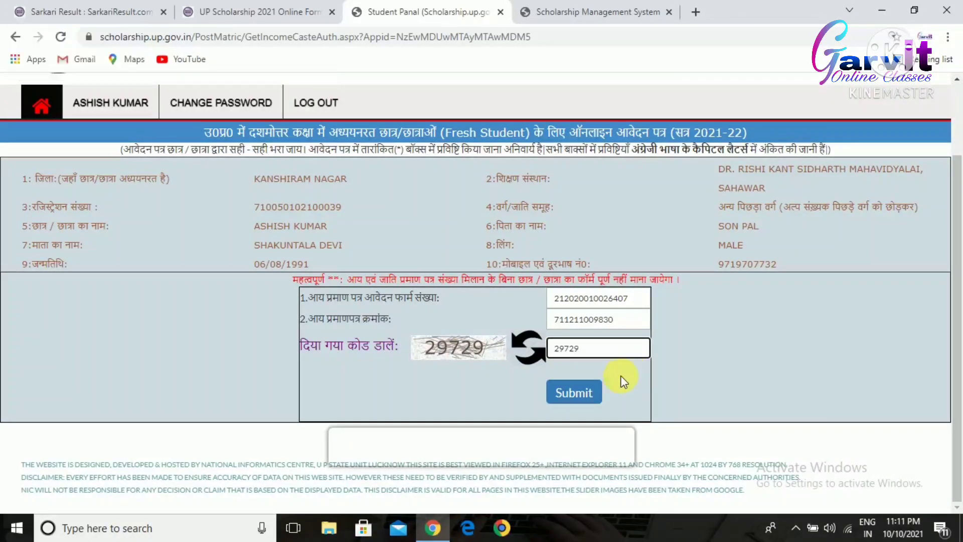
pyautogui.click(585, 393)
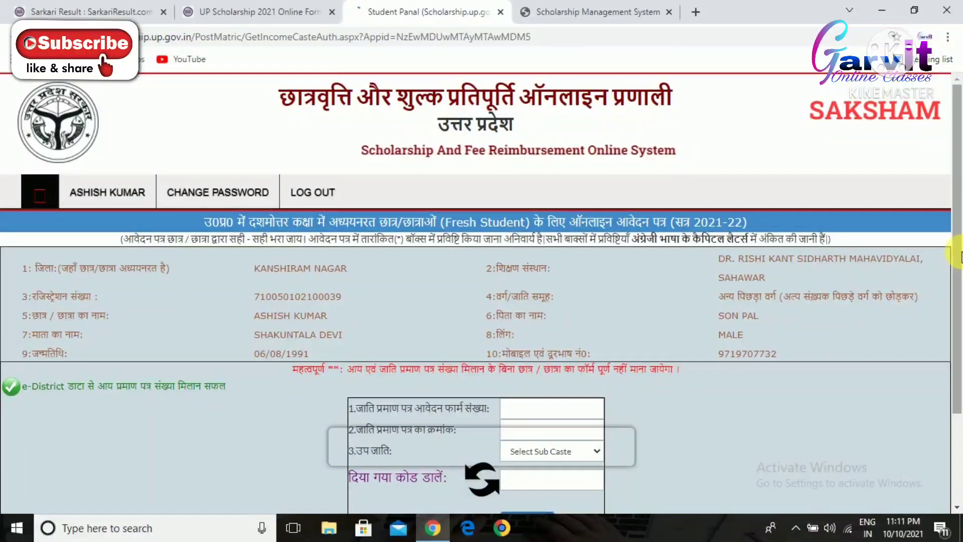
# Enter the captcha and submit the caste certificate details with sub caste KACHI for verification
pyautogui.scroll(-2, 959, 256)
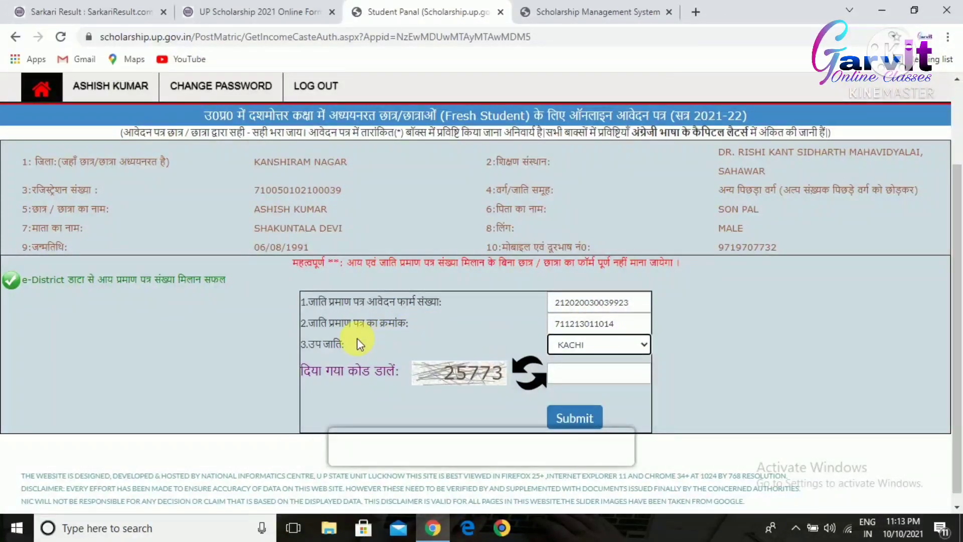
pyautogui.click(591, 383)
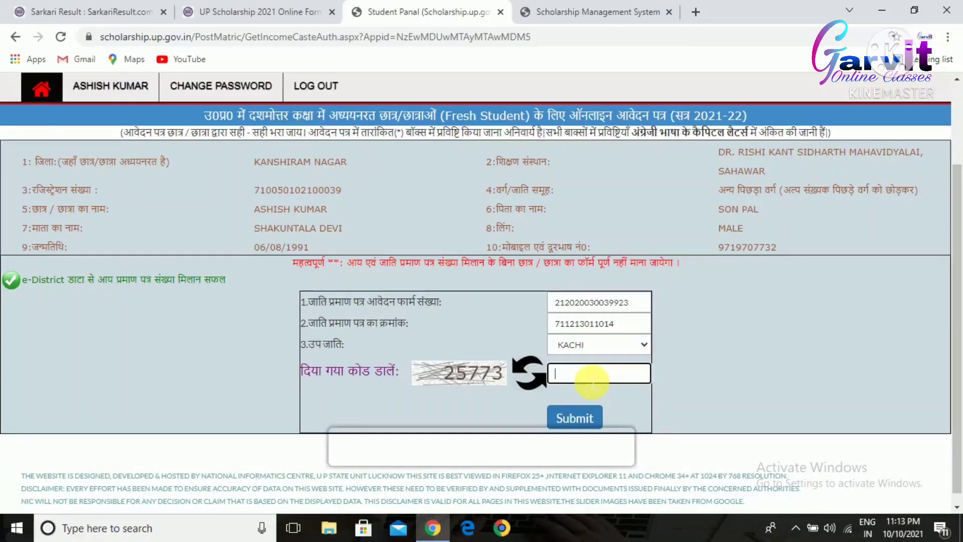
pyautogui.write('2')
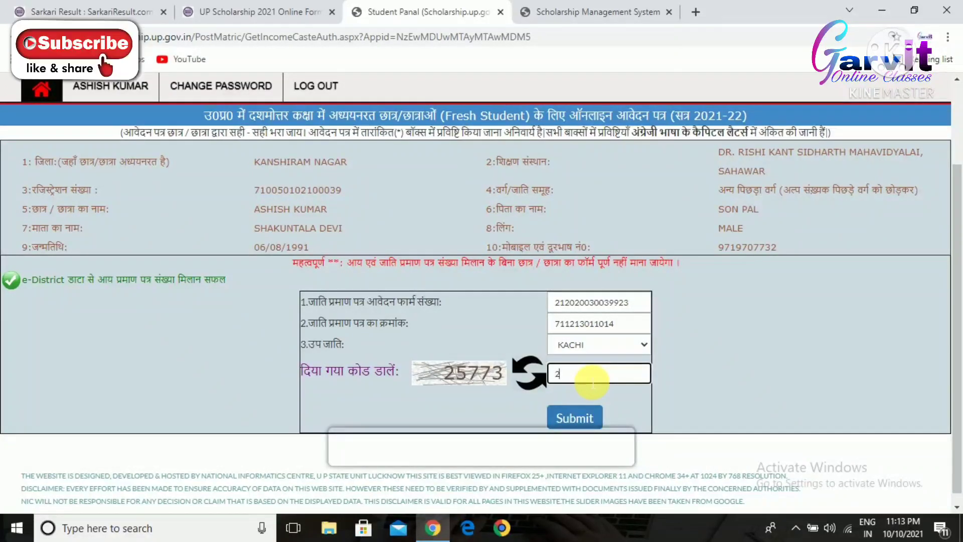
pyautogui.write('5773')
pyautogui.click(583, 408)
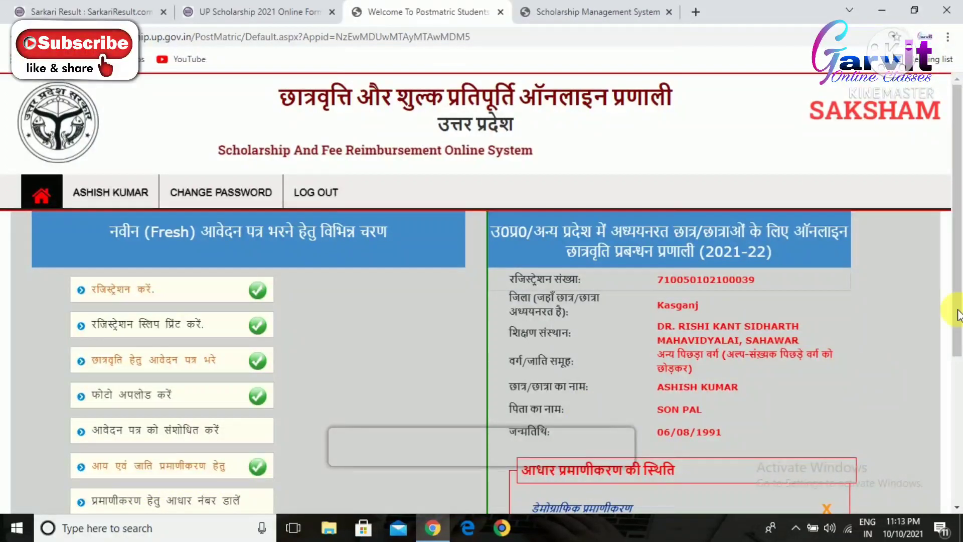
# Scroll the dashboard and follow the 'प्रमाणीकरण हेतु आधार नंबर डालें' Aadhaar authentication link
pyautogui.scroll(-3, 959, 315)
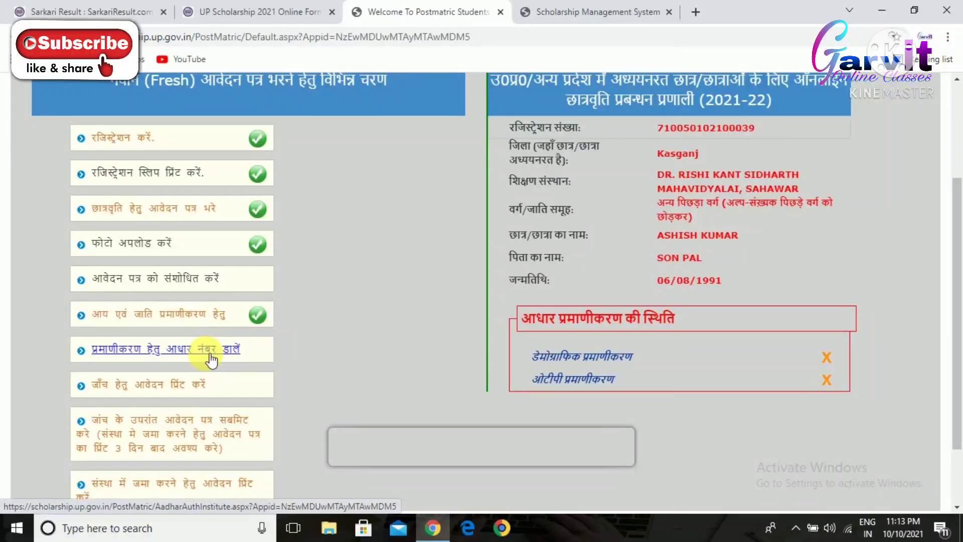
pyautogui.click(208, 354)
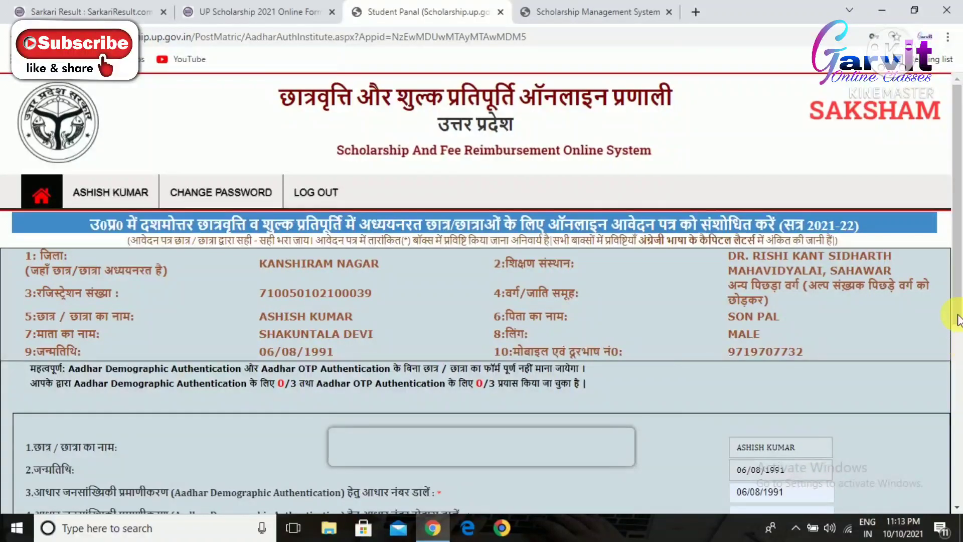
# Fill in the Aadhaar number, correcting the wrong autofill, and re-enter it in the confirmation field
pyautogui.scroll(-4, 923, 396)
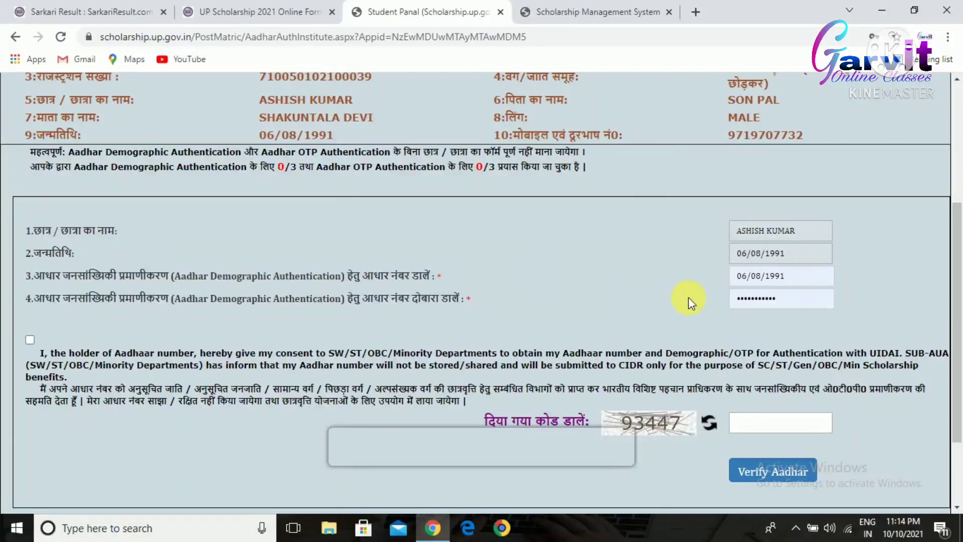
pyautogui.click(811, 282)
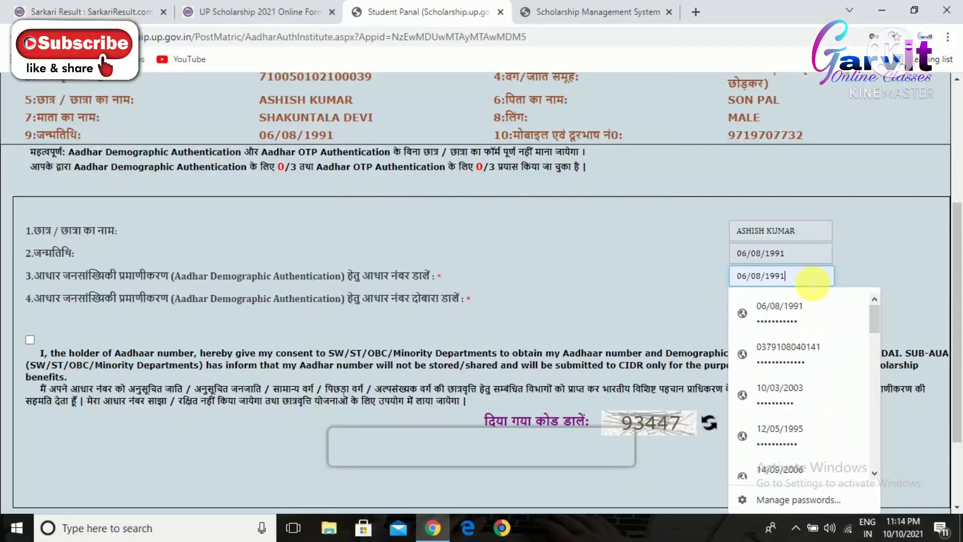
pyautogui.press('BackSpace')
pyautogui.press('BackSpace')
pyautogui.press('BackSpace')
pyautogui.press('BackSpace')
pyautogui.press('BackSpace')
pyautogui.press('BackSpace')
pyautogui.press('BackSpace')
pyautogui.press('BackSpace')
pyautogui.press('BackSpace')
pyautogui.press('BackSpace')
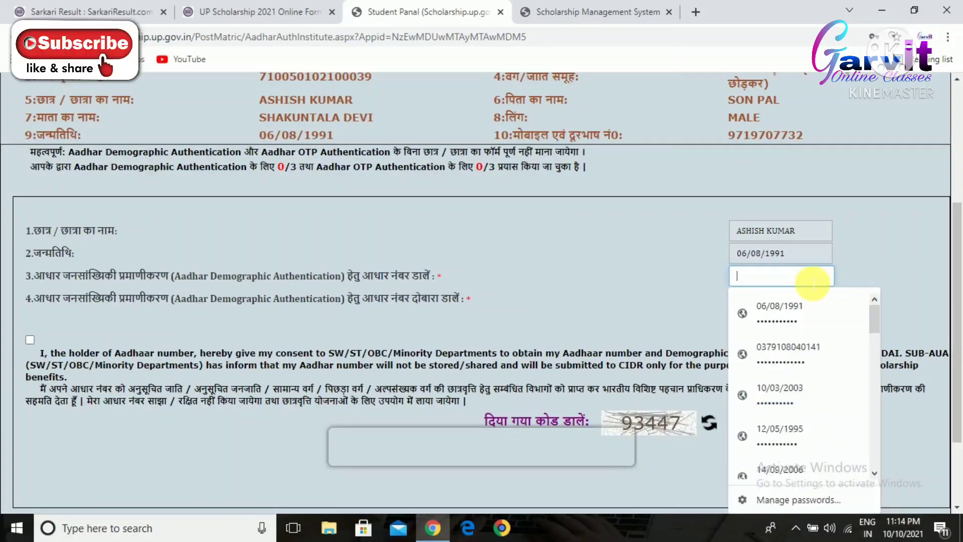
pyautogui.write('29')
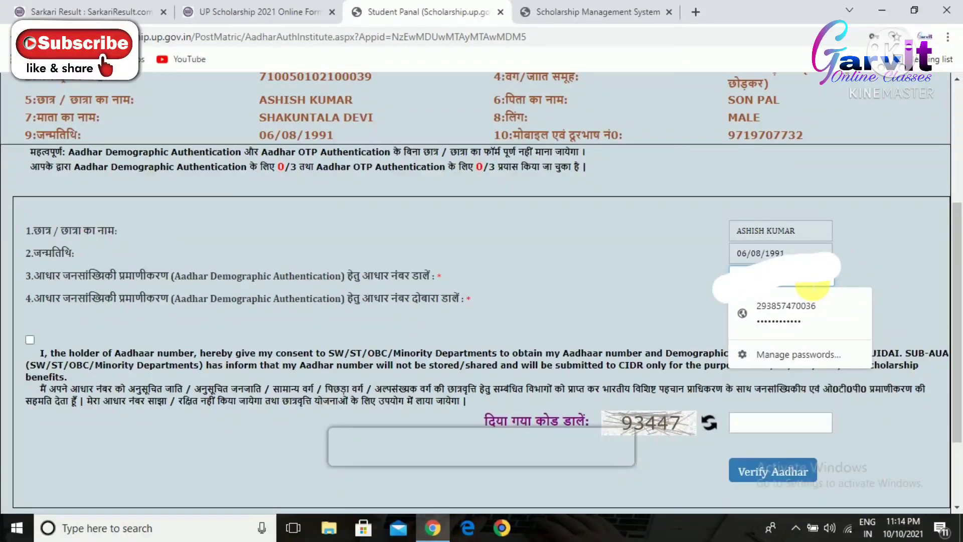
pyautogui.click(813, 294)
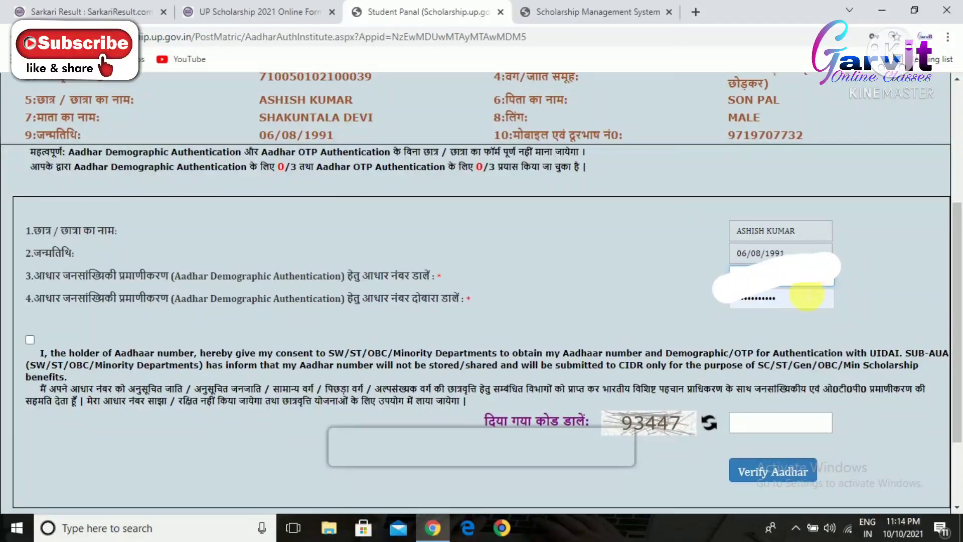
pyautogui.click(807, 300)
pyautogui.press('BackSpace')
pyautogui.press('BackSpace')
pyautogui.press('BackSpace')
pyautogui.press('BackSpace')
pyautogui.press('BackSpace')
pyautogui.press('BackSpace')
pyautogui.press('BackSpace')
pyautogui.press('BackSpace')
pyautogui.press('BackSpace')
pyautogui.press('BackSpace')
pyautogui.press('BackSpace')
pyautogui.press('BackSpace')
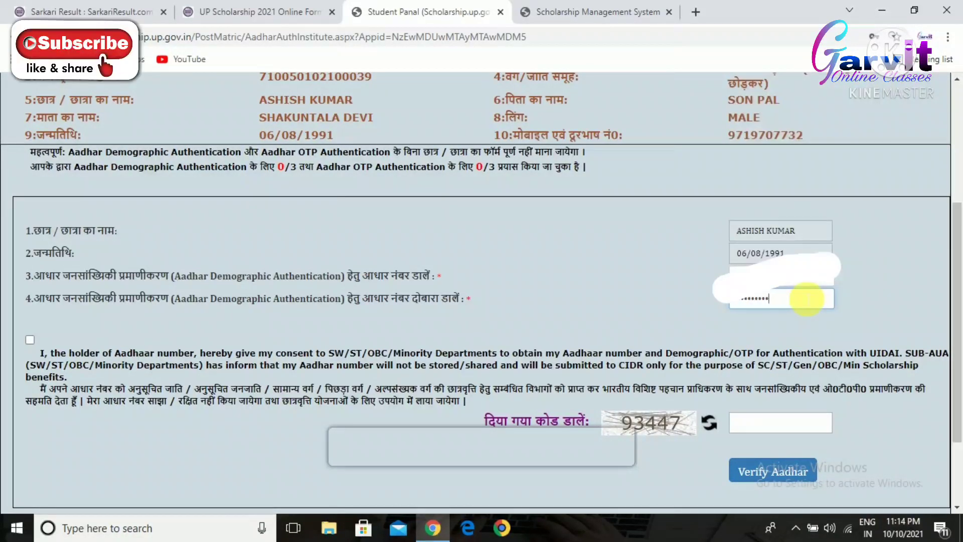
pyautogui.write('1')
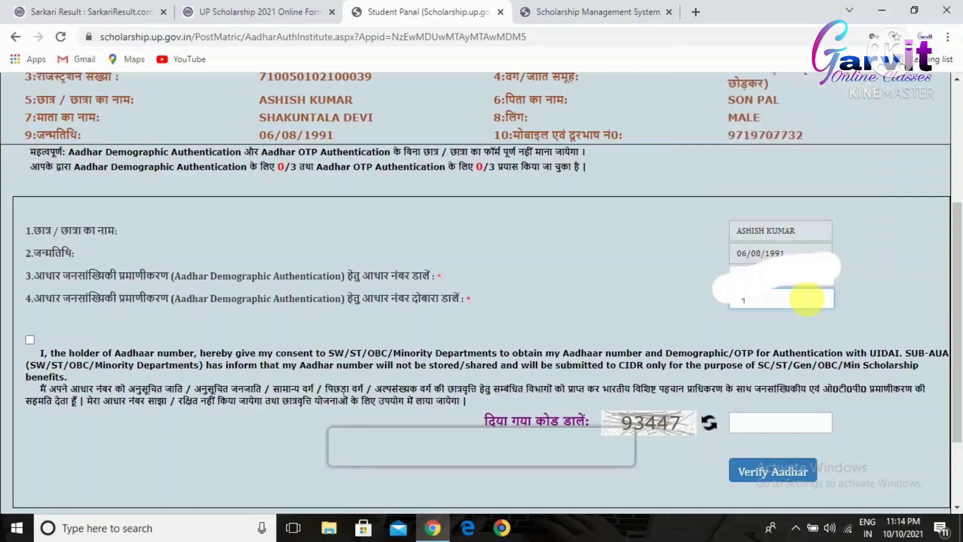
pyautogui.write('1')
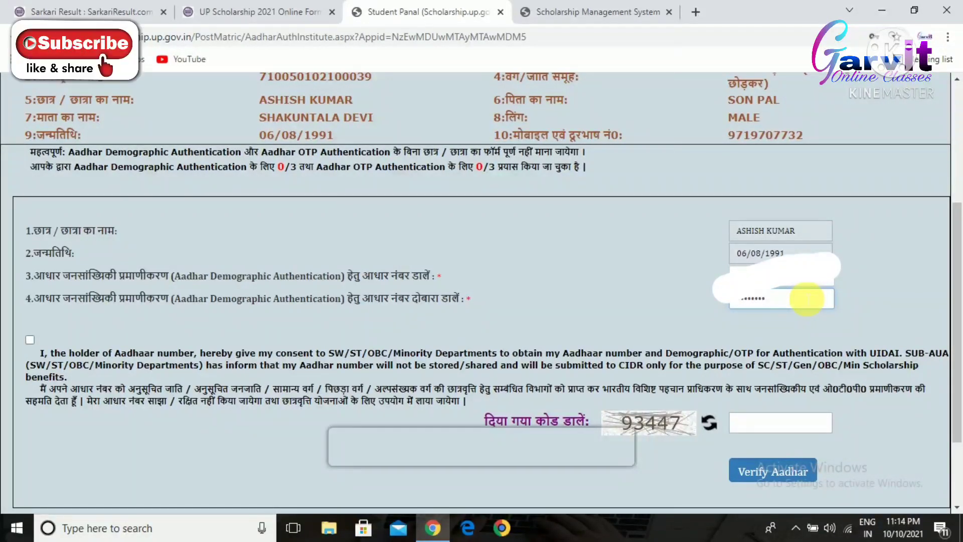
pyautogui.write('1111')
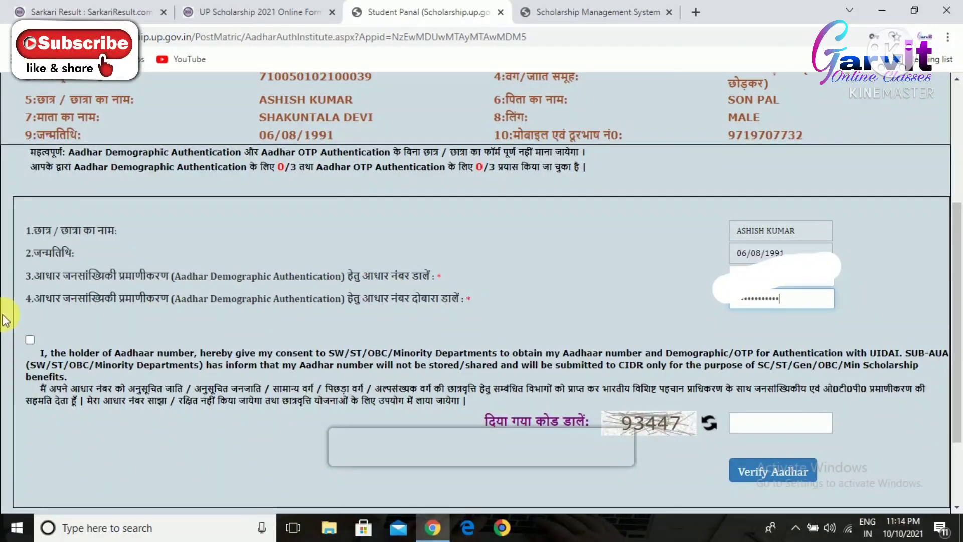
# Give consent, enter the captcha, run Verify Aadhar, and decline Chrome's password save
pyautogui.click(30, 340)
pyautogui.click(760, 424)
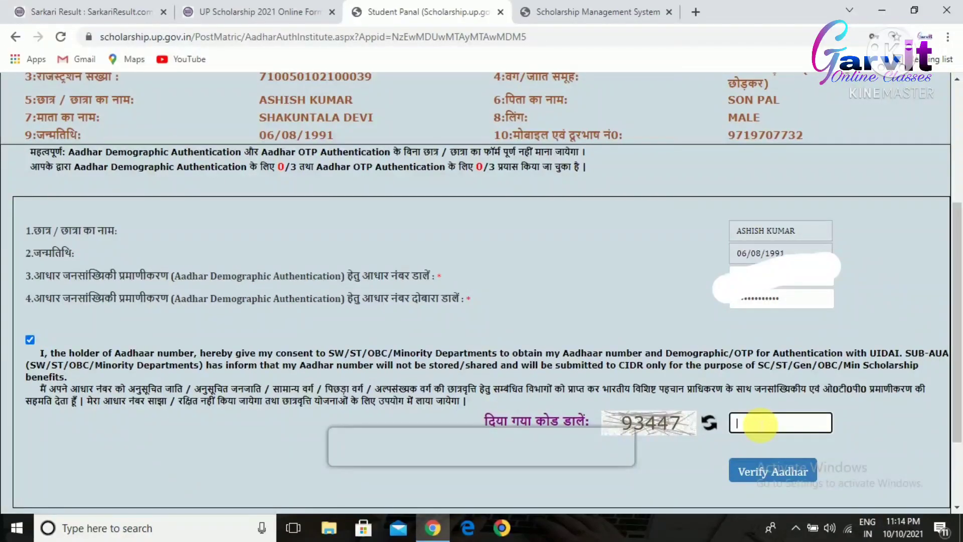
pyautogui.write('93447')
pyautogui.click(787, 474)
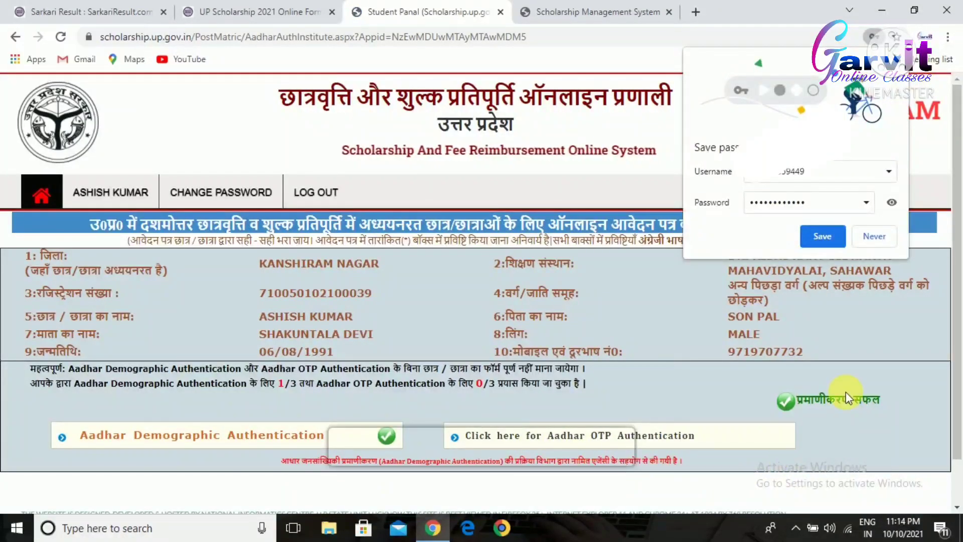
pyautogui.click(871, 246)
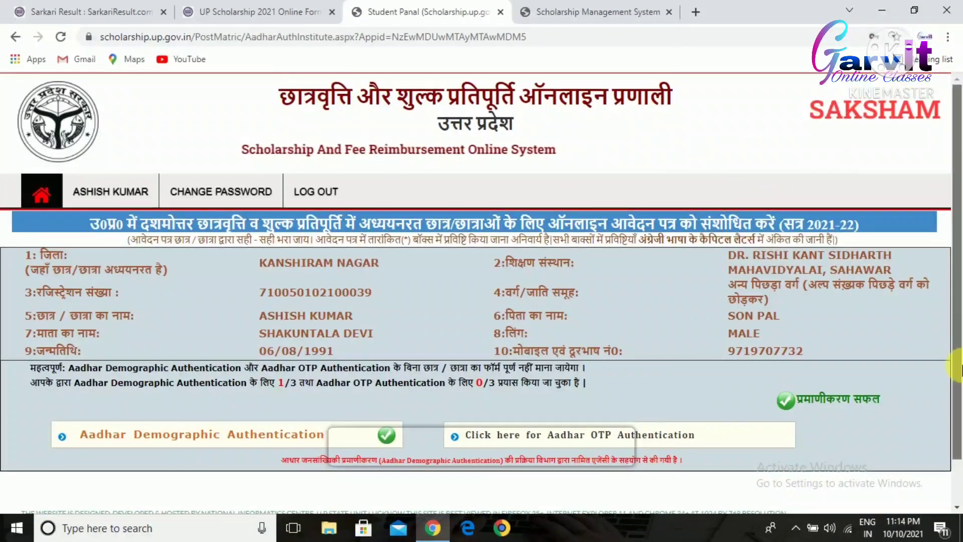
pyautogui.scroll(-1, 608, 399)
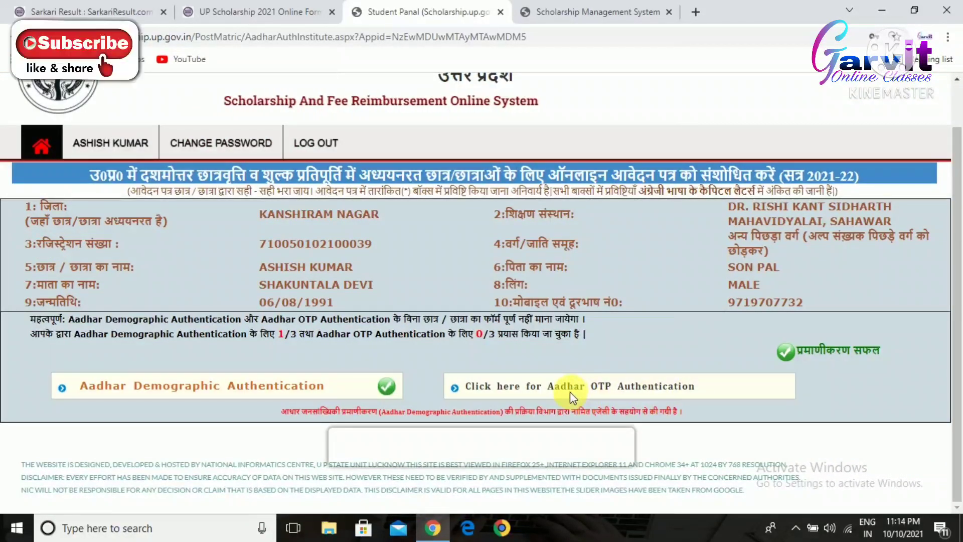
# Start Aadhaar OTP authentication, enter the OTP received on the mobile, and verify it
pyautogui.click(609, 389)
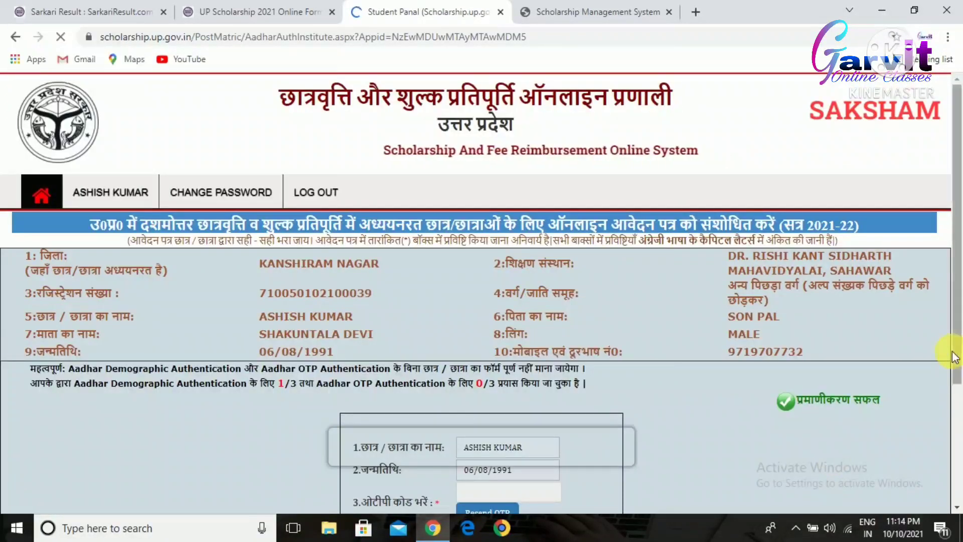
pyautogui.scroll(-2, 959, 424)
pyautogui.scroll(-2, 959, 423)
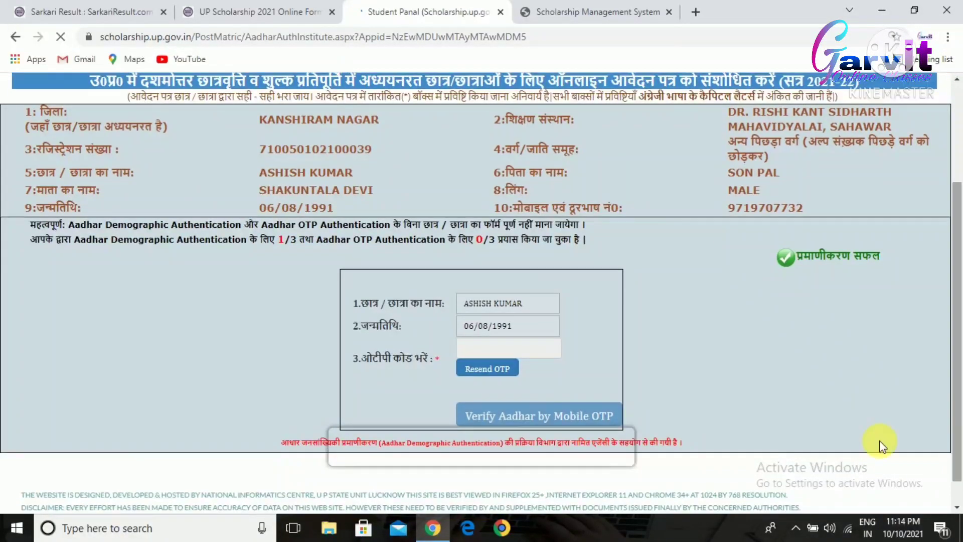
pyautogui.click(514, 354)
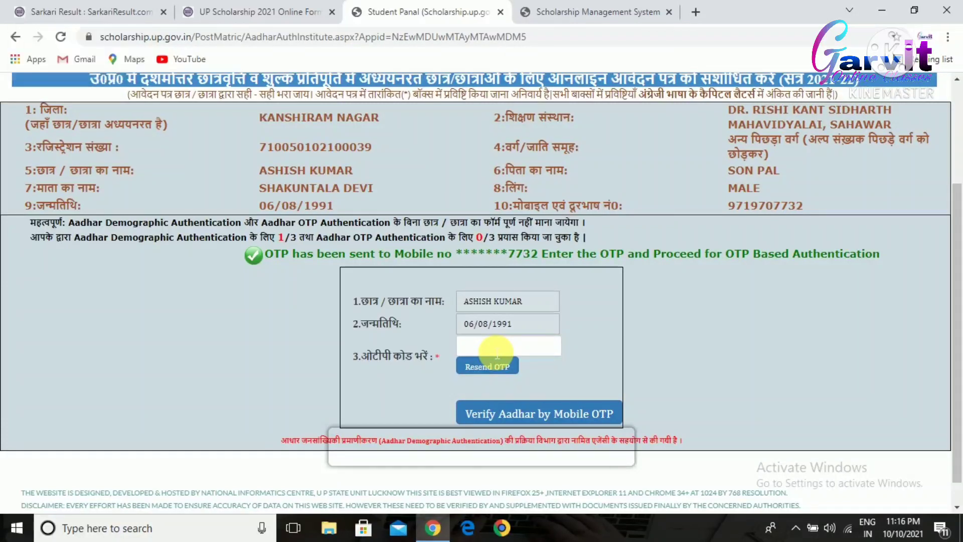
pyautogui.click(497, 351)
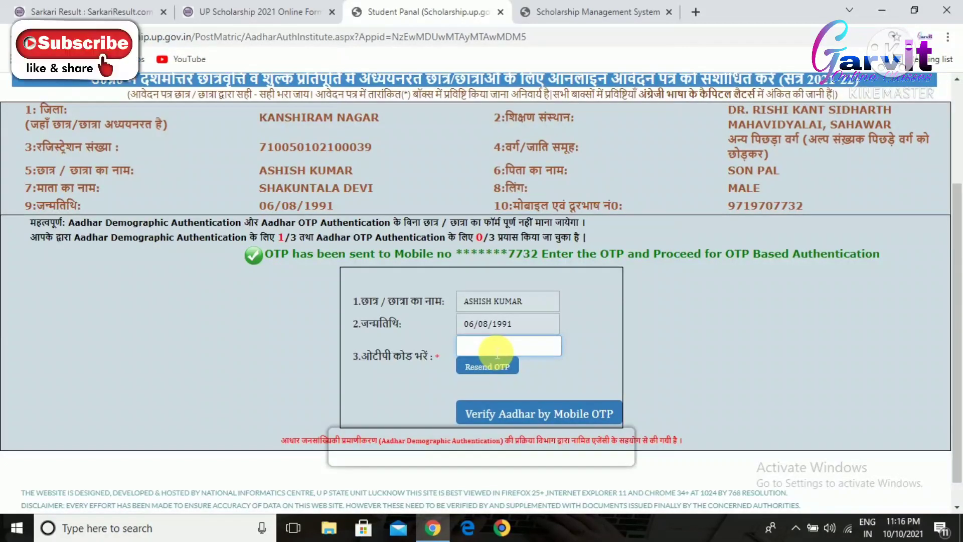
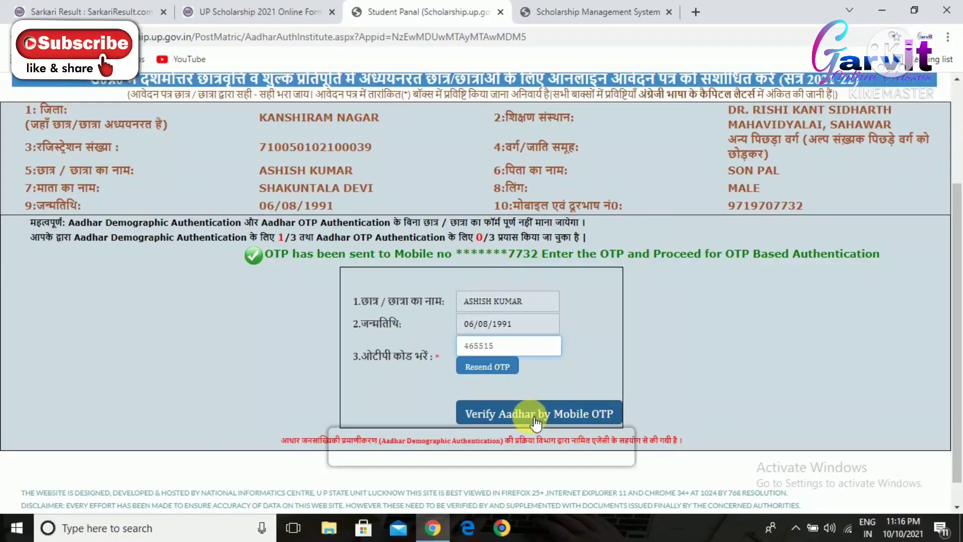
pyautogui.click(539, 416)
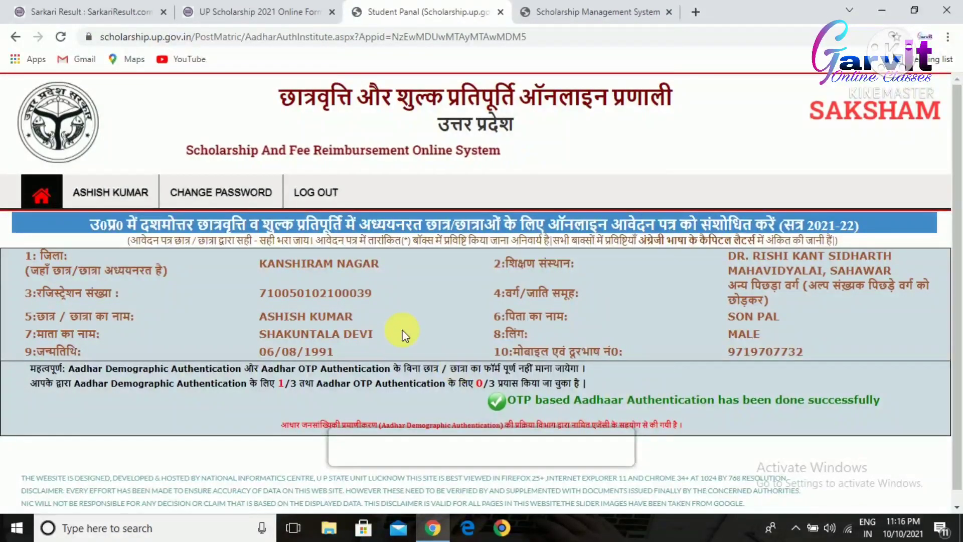
# Go back to the student dashboard using the home icon in the top menu bar
pyautogui.scroll(-1, 954, 203)
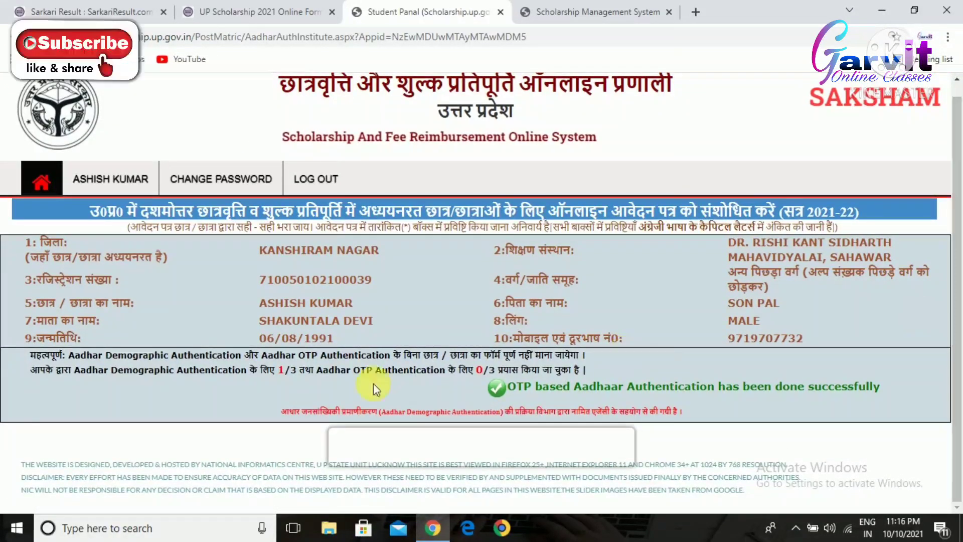
pyautogui.click(42, 181)
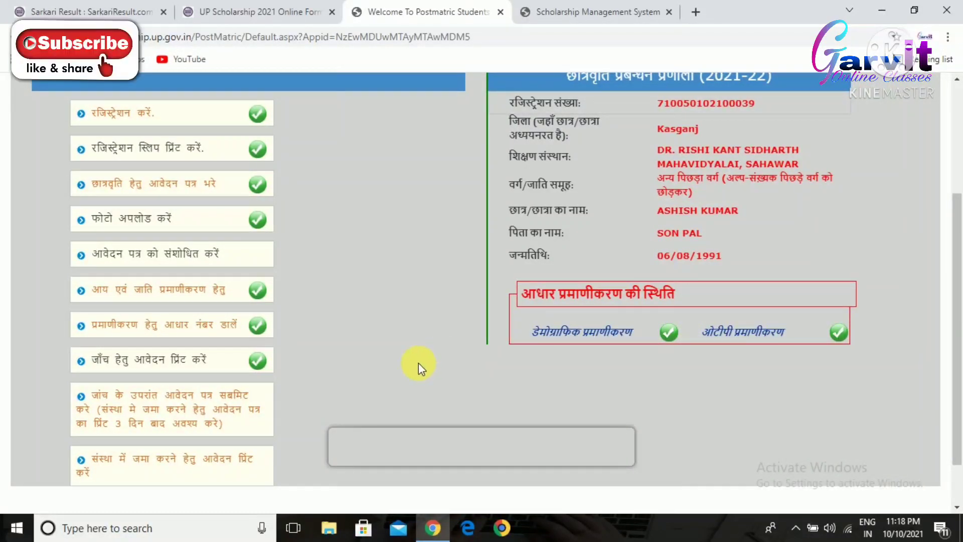
# Open 'जाँच हेतु आवेदन प्रिंट करें' and save the application summary report as a PDF
pyautogui.click(175, 361)
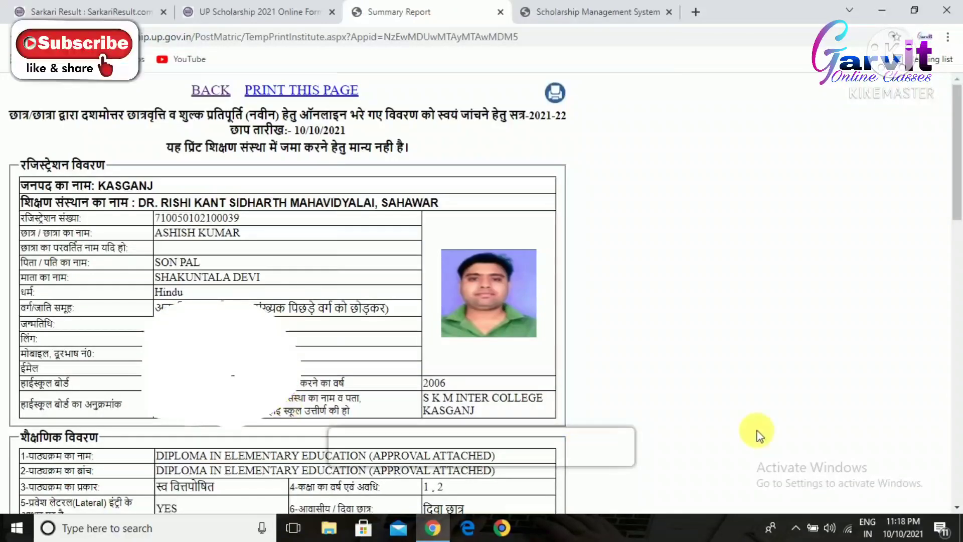
pyautogui.moveTo(959, 236); pyautogui.dragTo(959, 160)
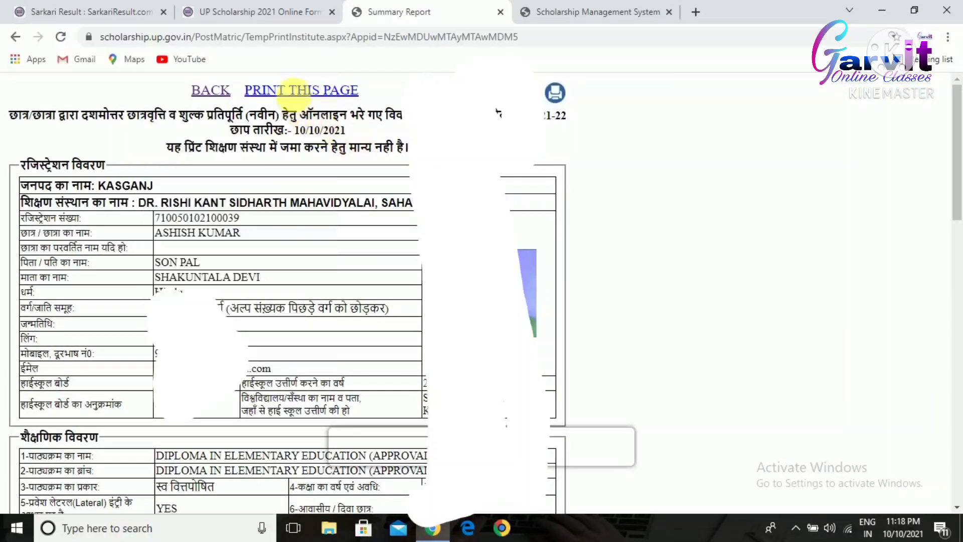
pyautogui.click(294, 90)
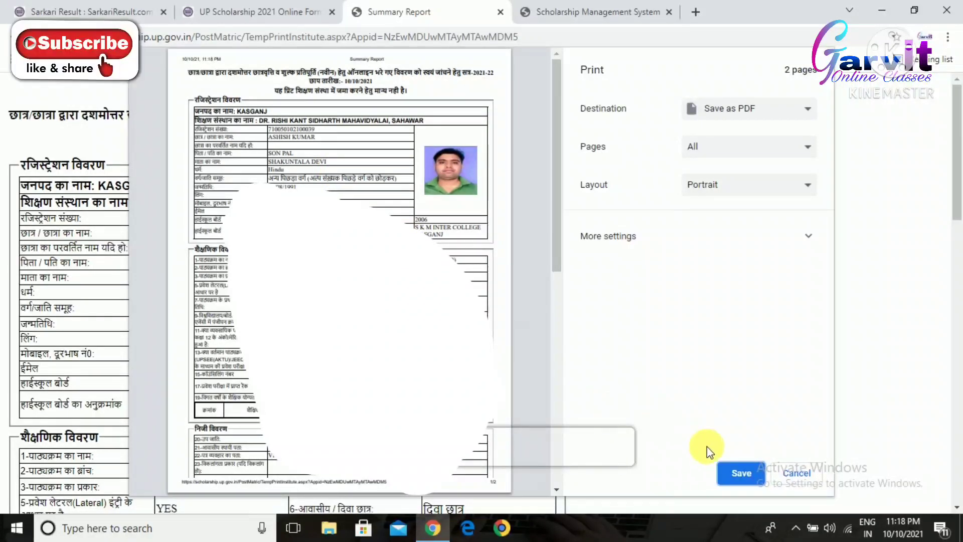
pyautogui.click(747, 474)
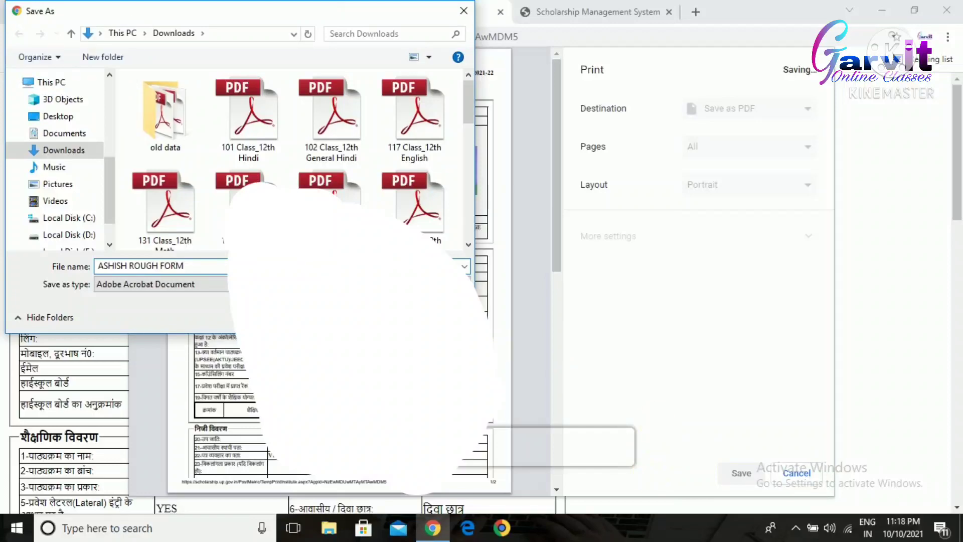
pyautogui.click(376, 317)
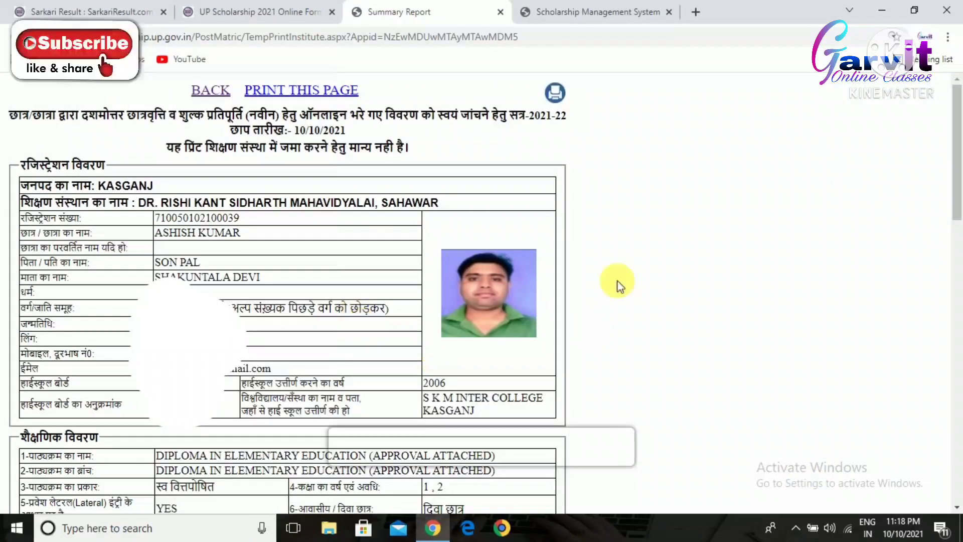
# Return from the summary report to the student home page with BACK
pyautogui.click(281, 21)
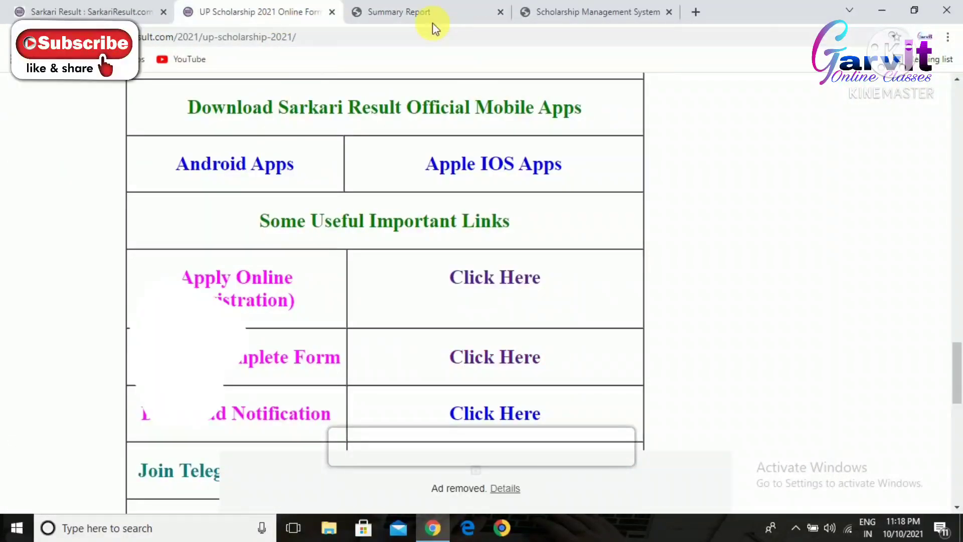
pyautogui.click(432, 18)
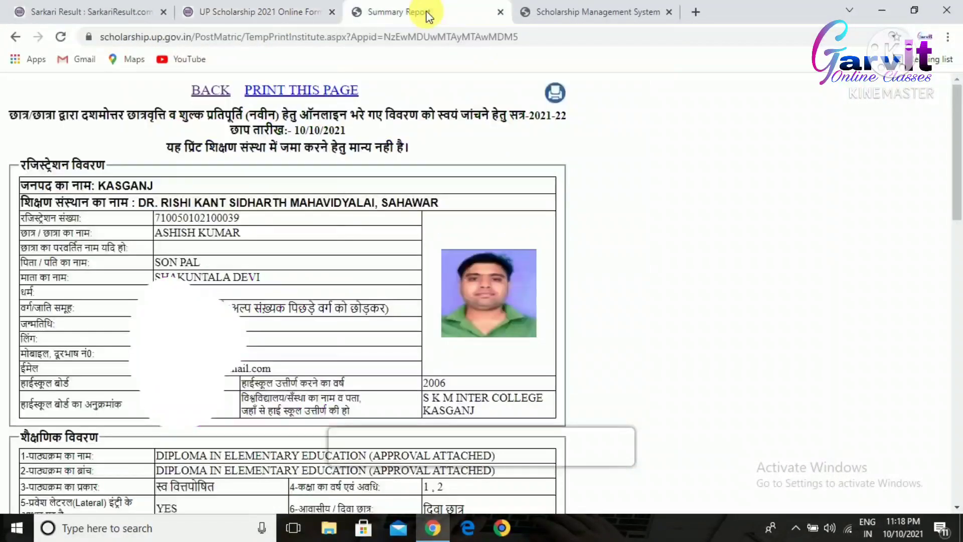
pyautogui.click(223, 91)
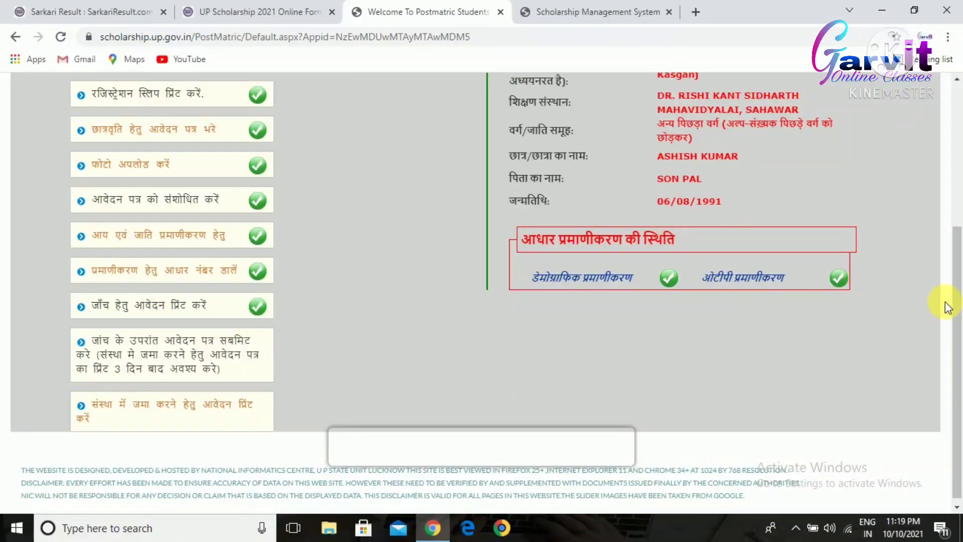
pyautogui.moveTo(957, 302); pyautogui.dragTo(959, 314)
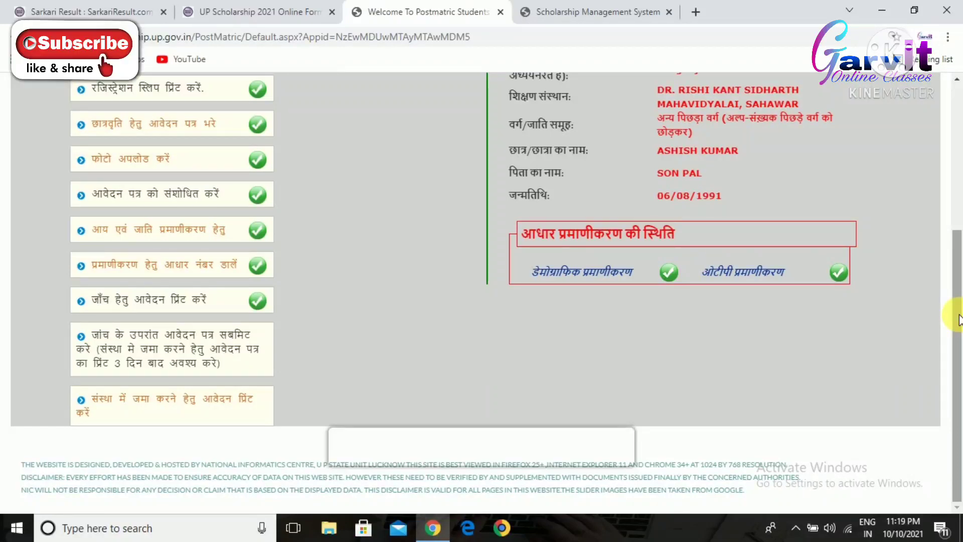
pyautogui.click(959, 319)
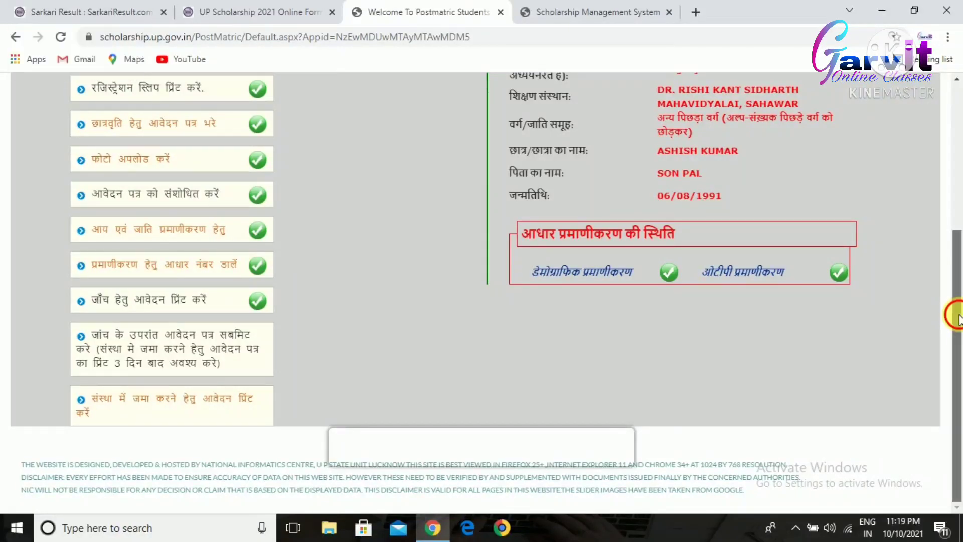
pyautogui.scroll(3, 956, 291)
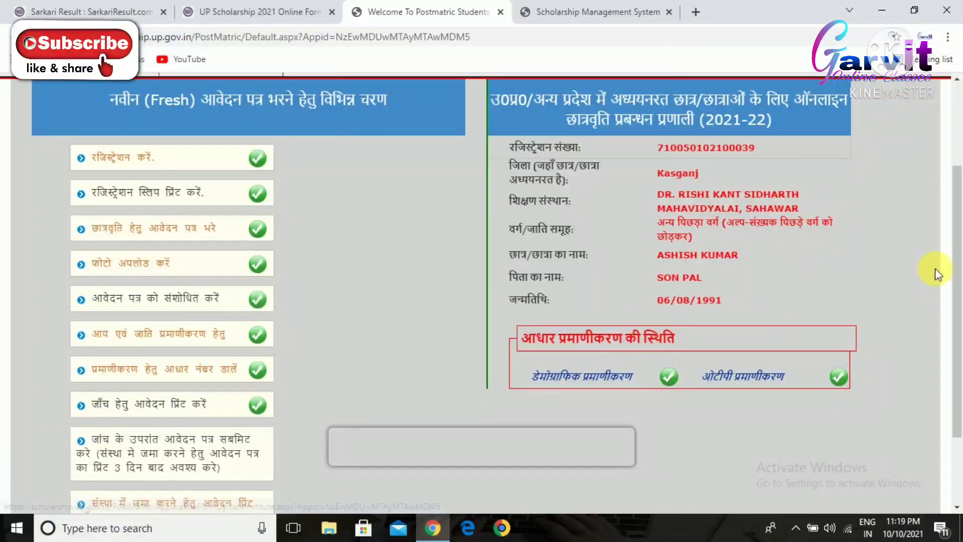
pyautogui.moveTo(959, 253); pyautogui.dragTo(953, 316)
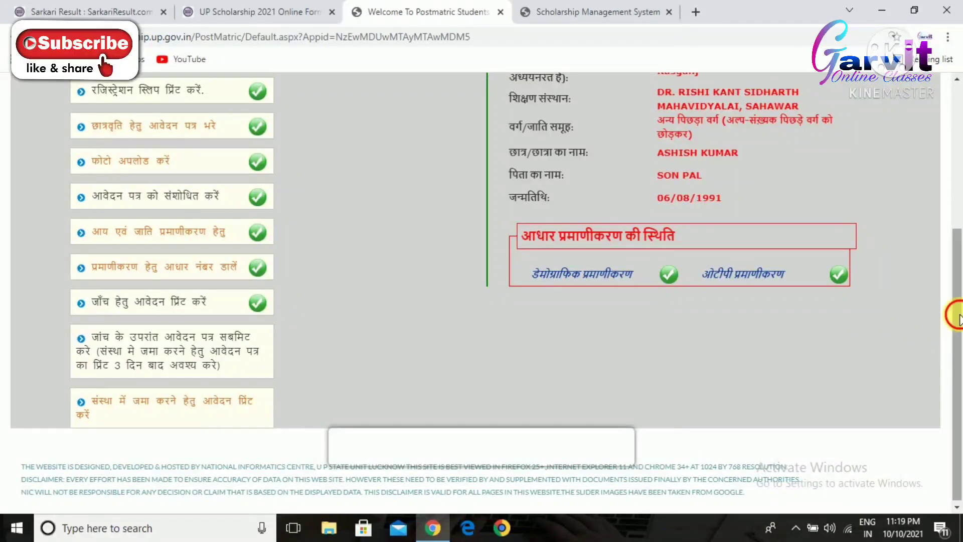
pyautogui.moveTo(957, 316); pyautogui.dragTo(956, 199)
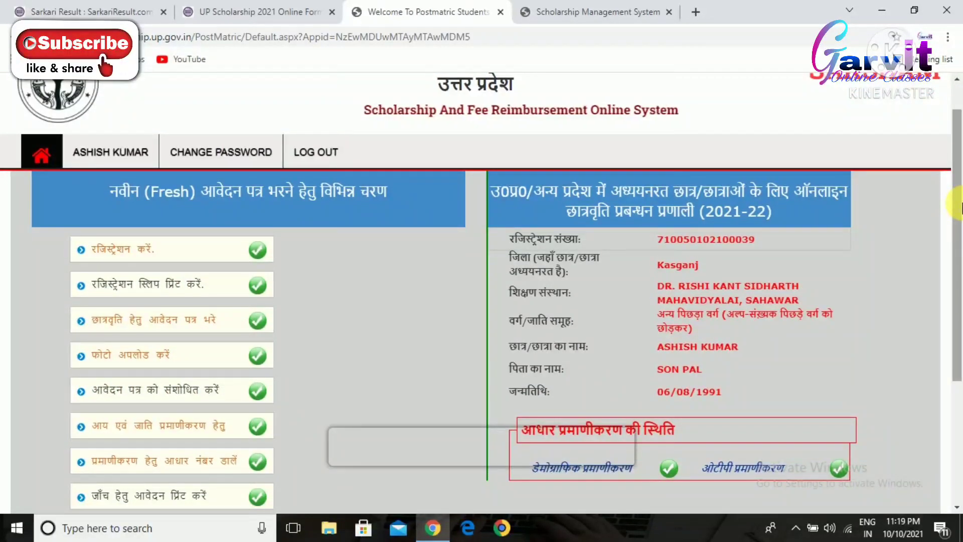